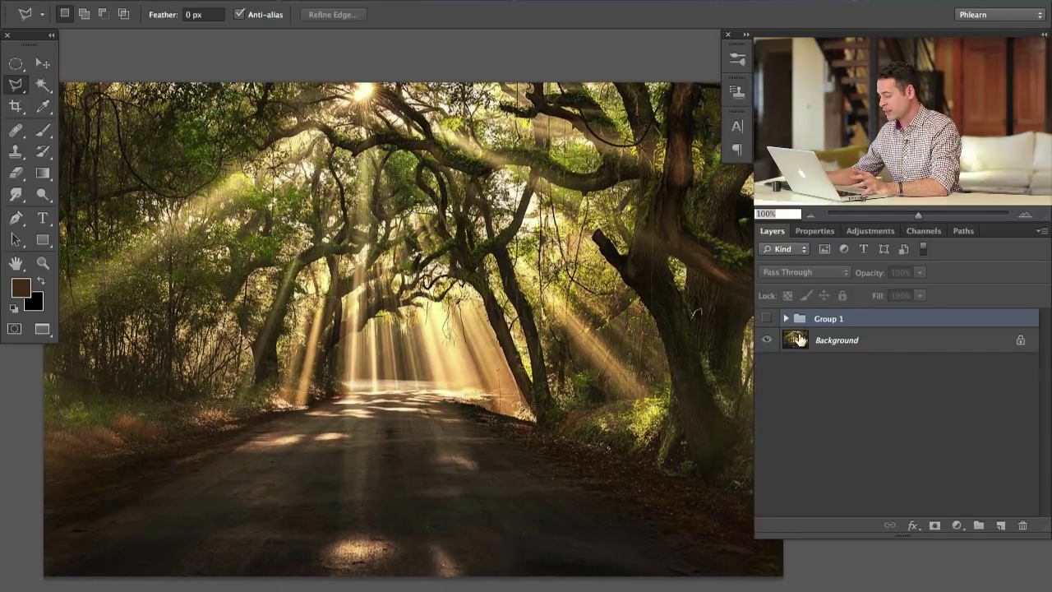
Step: Compare the forest road photo with Group 1 hidden and shown, leaving the group visible
left_click(766, 319)
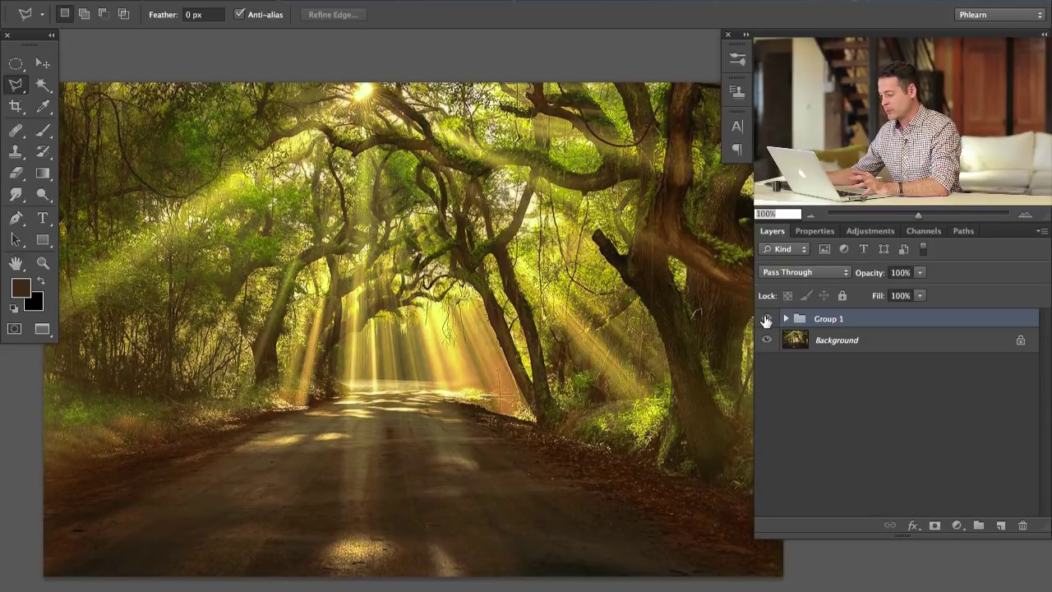
left_click(767, 319)
left_click(765, 320)
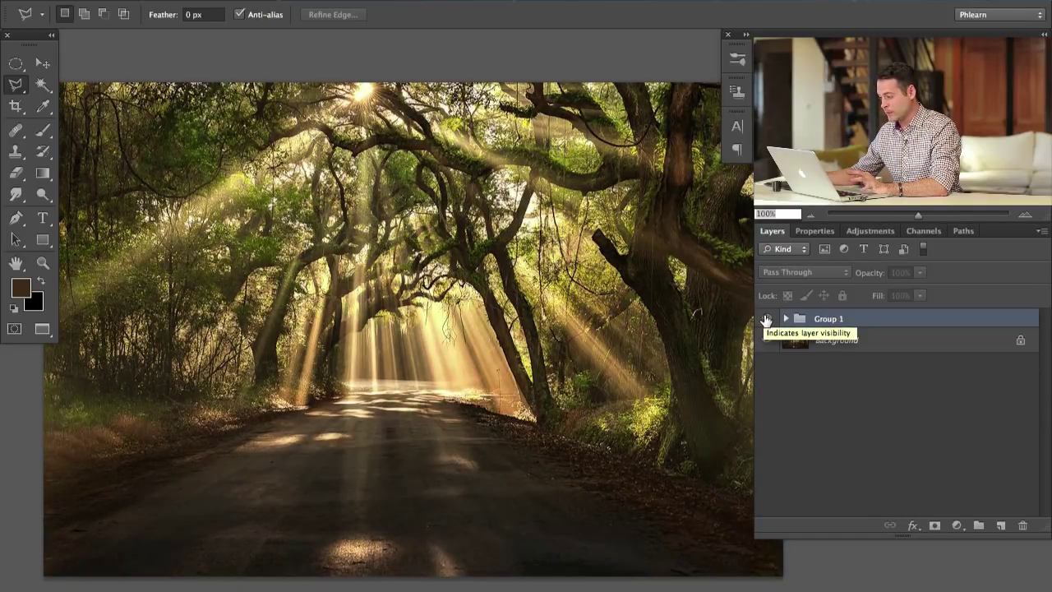
left_click(765, 320)
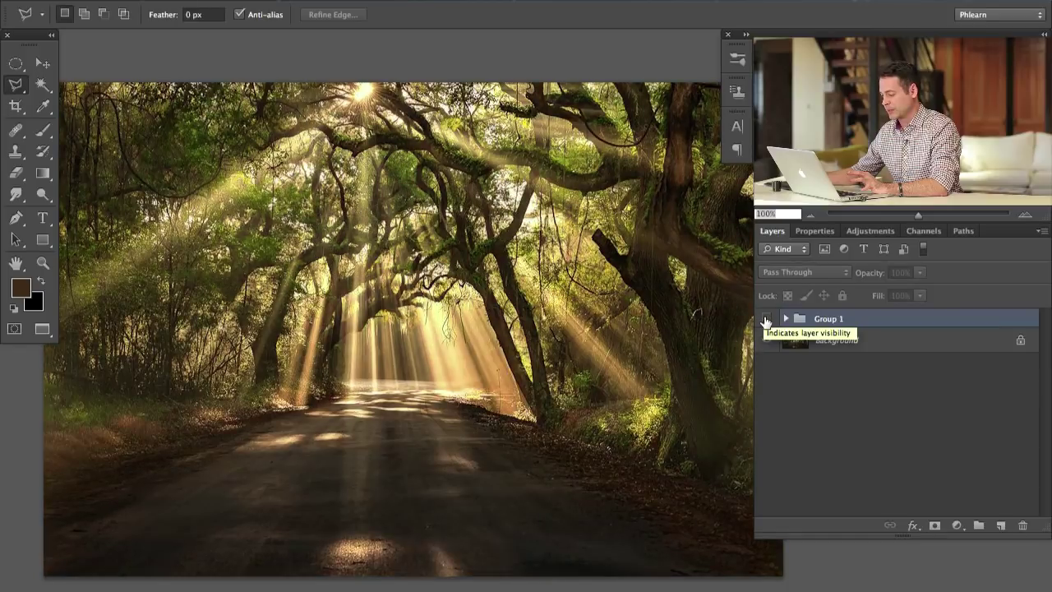
left_click(767, 319)
left_click(767, 321)
left_click(767, 320)
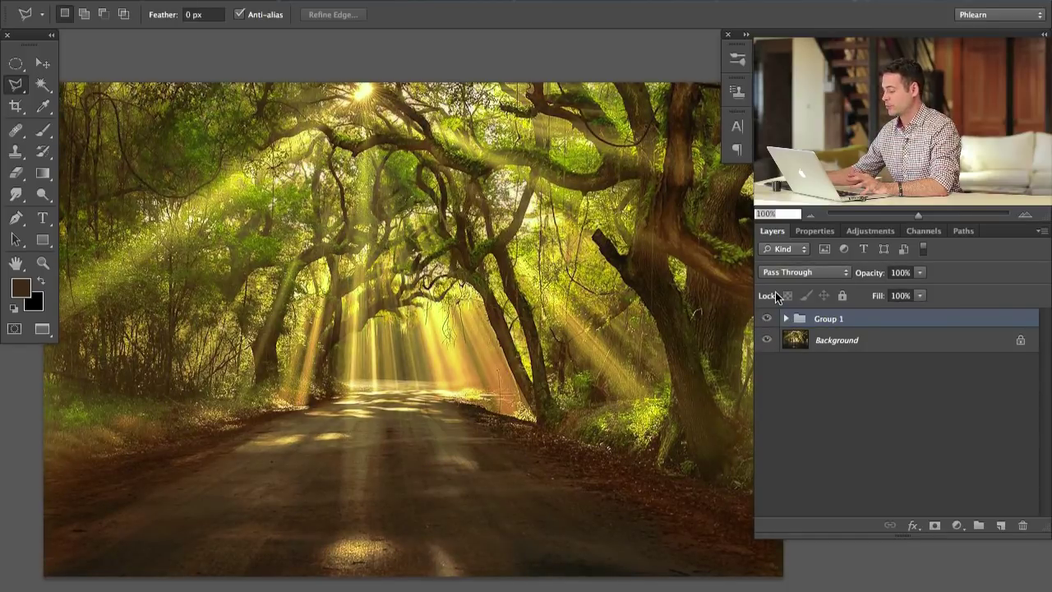
Step: Delete Group 1 and duplicate the Background layer
key("Delete")
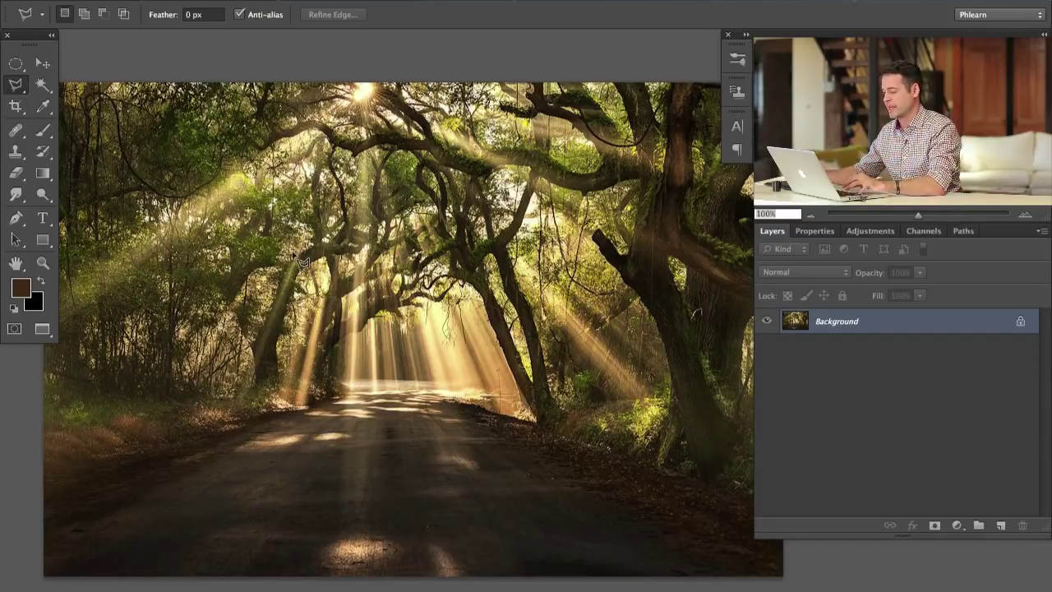
key("ctrl+j")
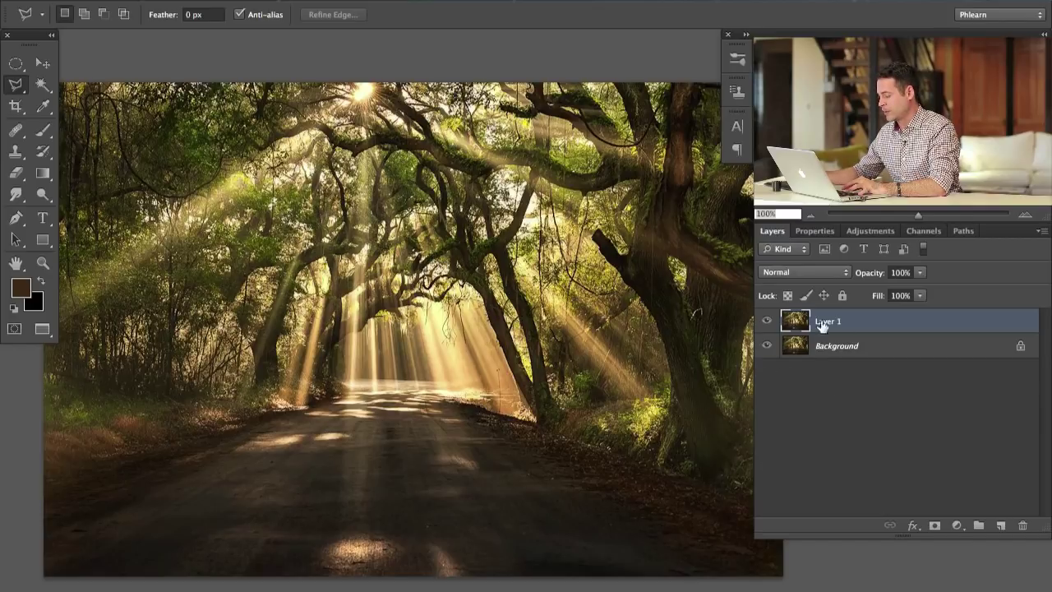
Step: Add a Curves adjustment above Layer 1, raise the RGB curve's midtones to brighten the photo, and compare it on and off
left_click(957, 526)
left_click(970, 590)
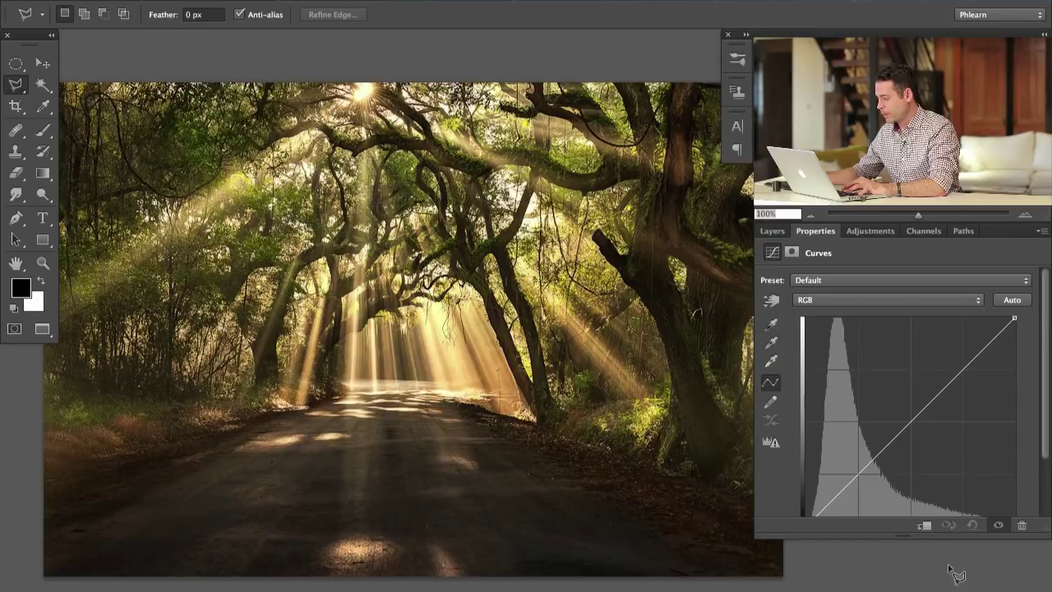
left_click_drag(902, 430, 894, 406)
left_click(773, 233)
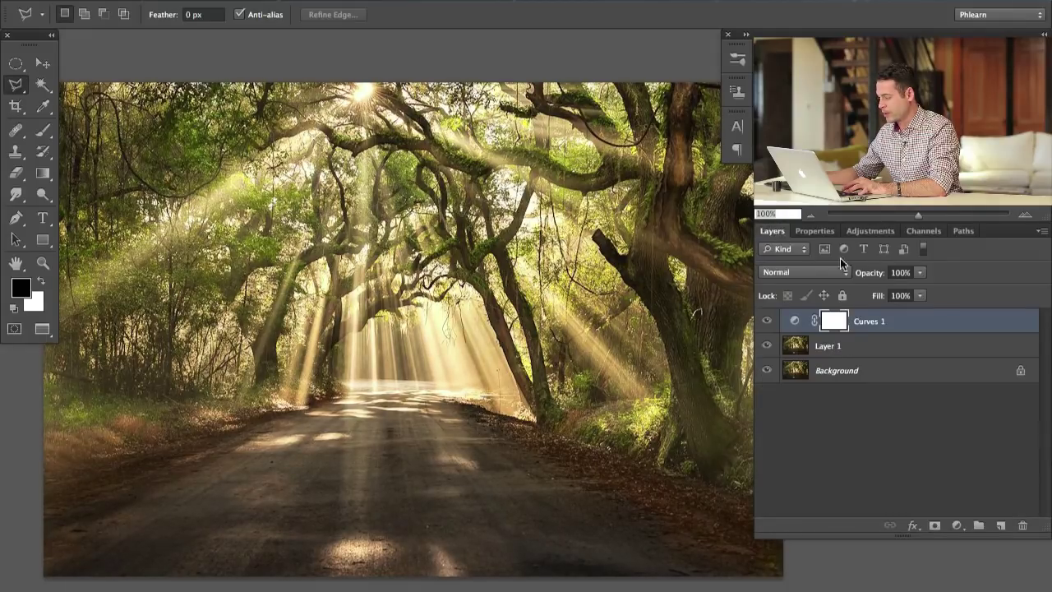
left_click(767, 321)
left_click(767, 320)
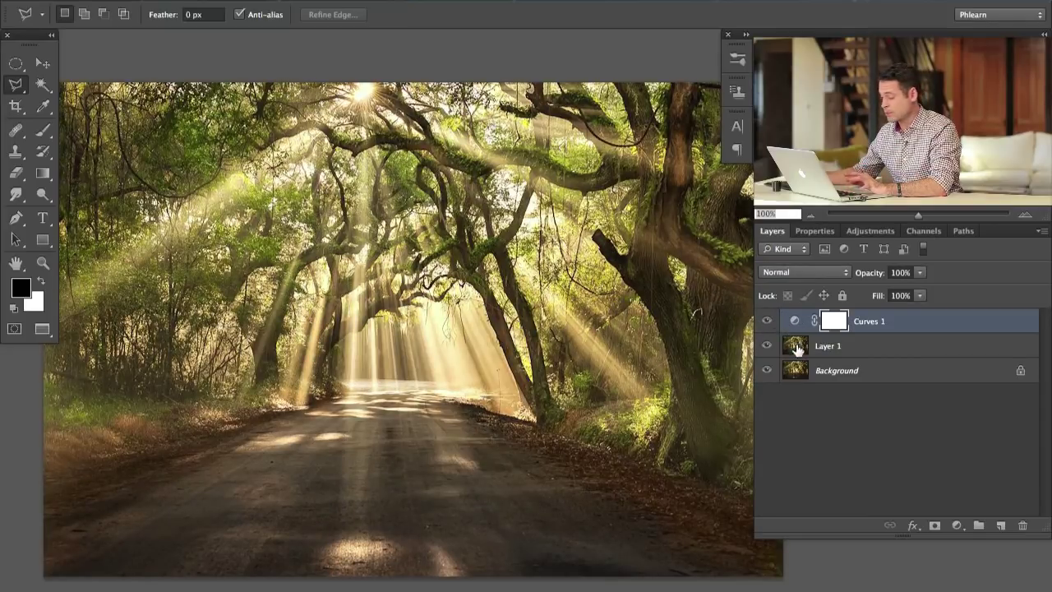
left_click(766, 322)
left_click(766, 322)
Step: Merge the Curves 1 adjustment with Layer 1 and compare the brightened layer with the original
left_click(896, 354, "shift")
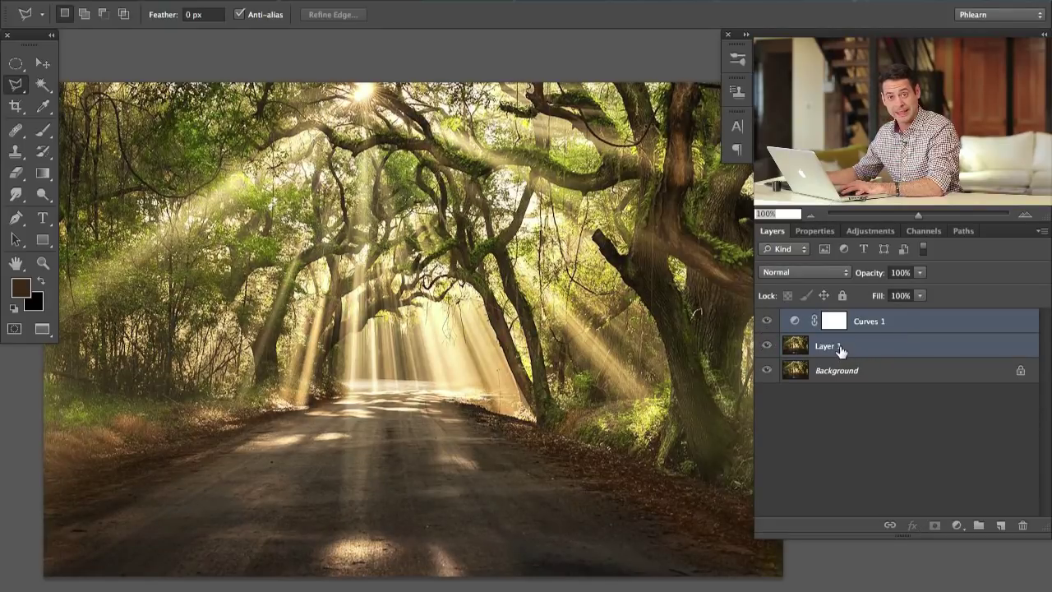
key("ctrl+e")
left_click(767, 323)
left_click(767, 323)
left_click(767, 323)
left_click(767, 323)
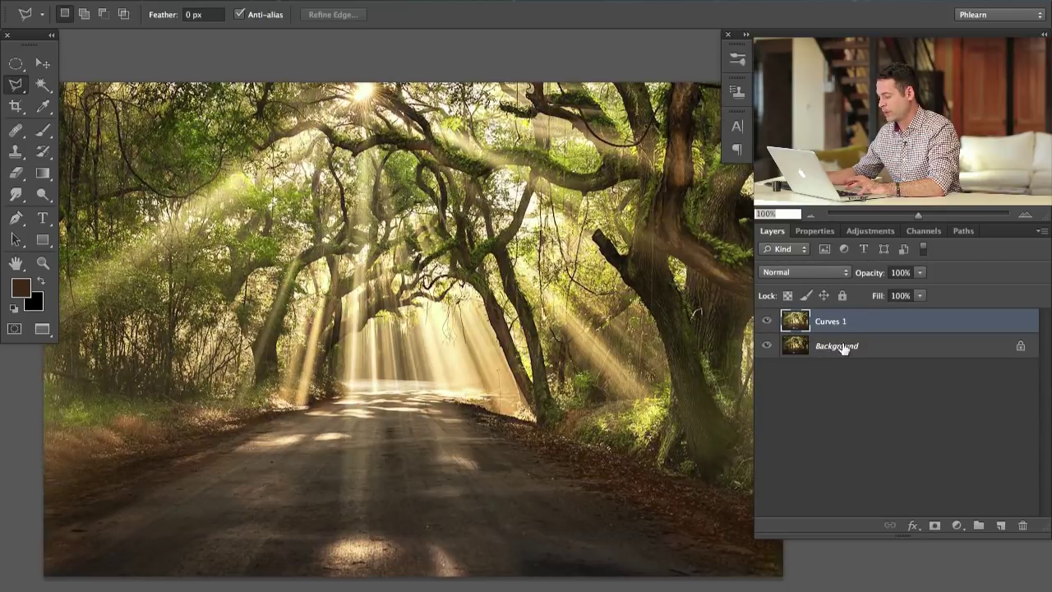
Step: Duplicate the Background layer again and move the copy above Curves 1
left_click(868, 346)
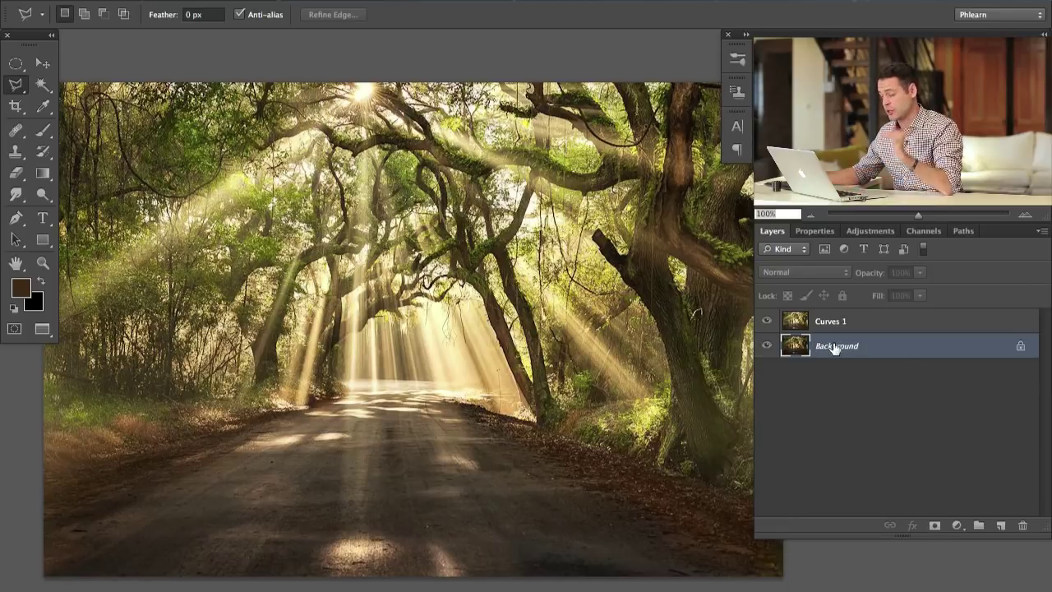
key("ctrl+j")
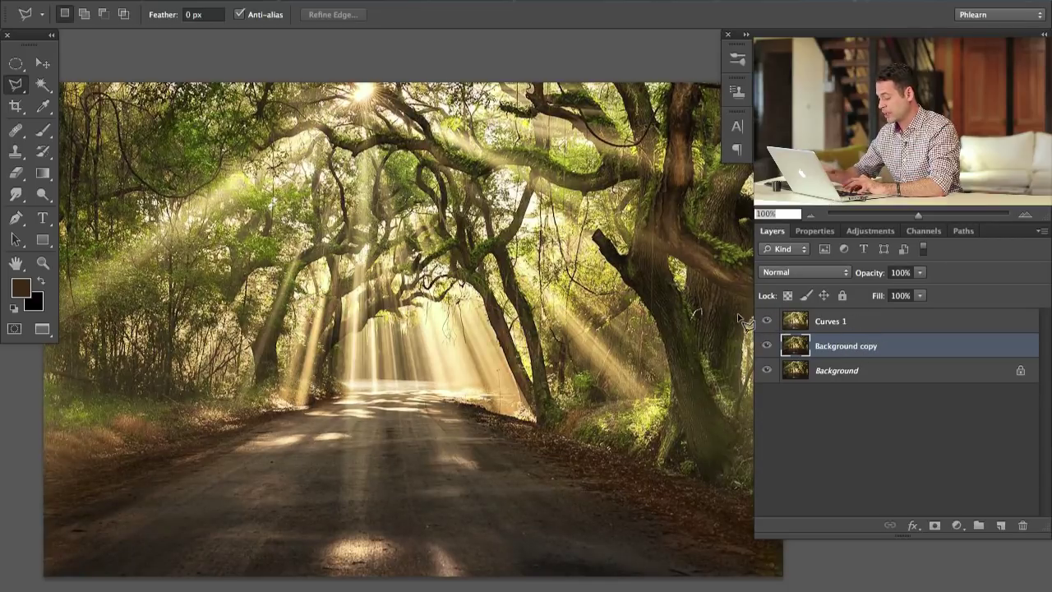
left_click_drag(745, 323, 868, 319)
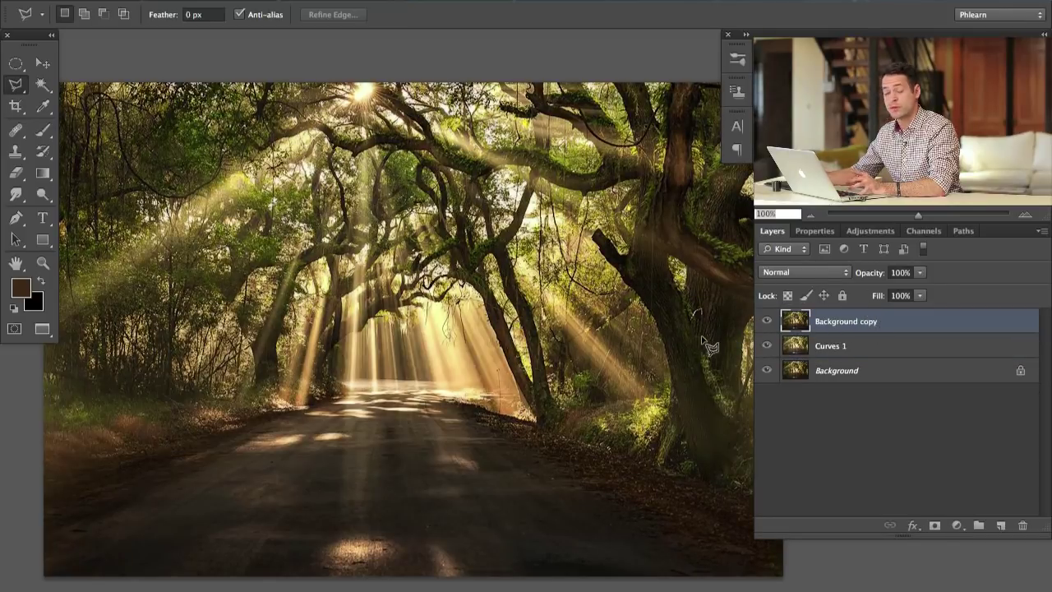
Step: Add a Curves adjustment above Background copy and pull the RGB curve's midtones down to darken the photo strongly
left_click(957, 525)
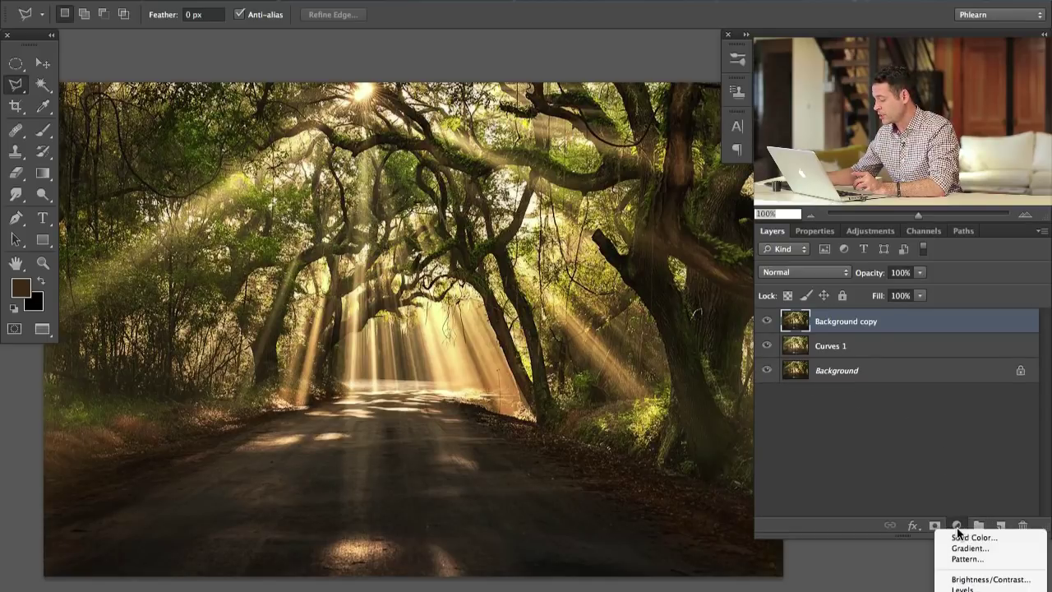
left_click(974, 589)
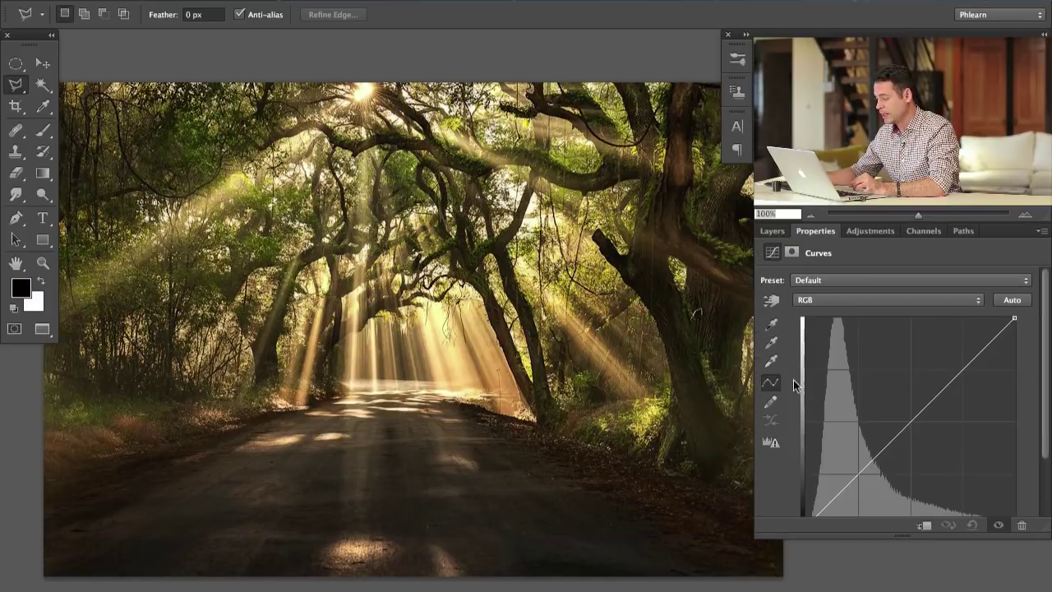
left_click(904, 440)
left_click_drag(905, 440, 920, 456)
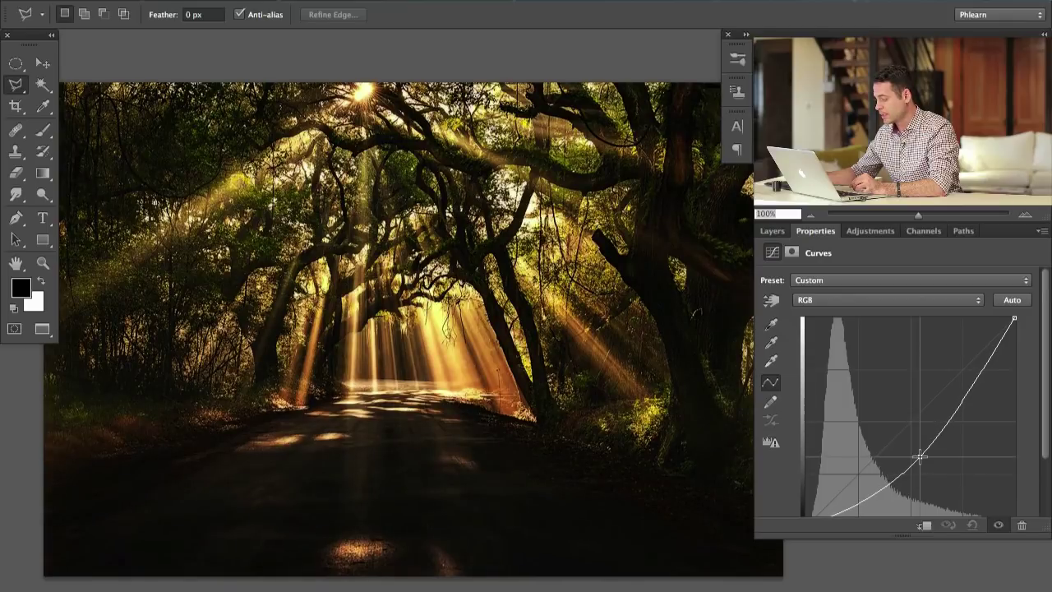
Step: Merge the Curves 2 adjustment with the Background copy layer into one dark layer
left_click(772, 231)
left_click(871, 348, "shift")
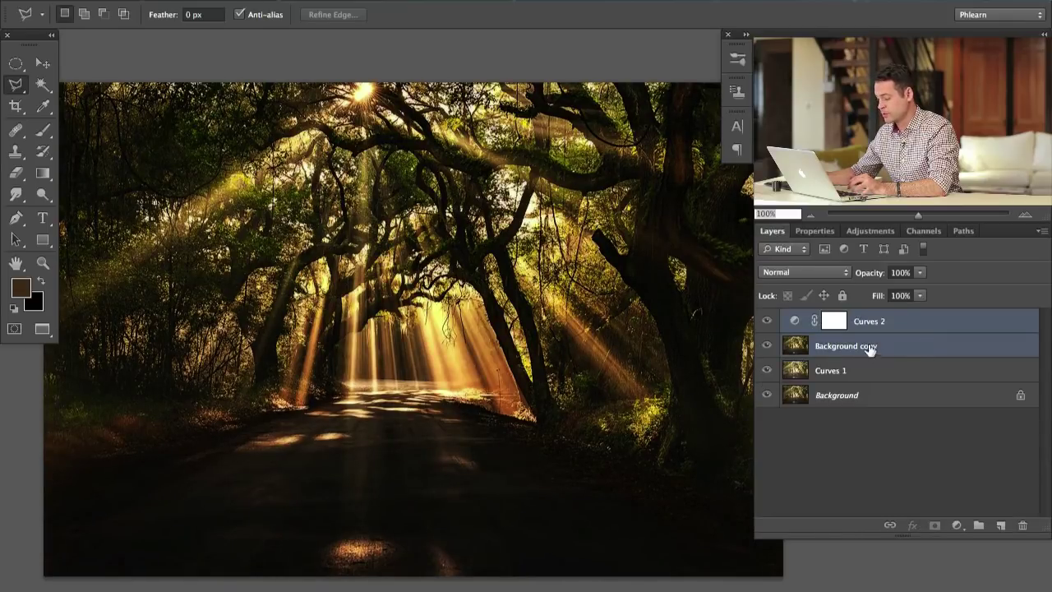
key("ctrl+e")
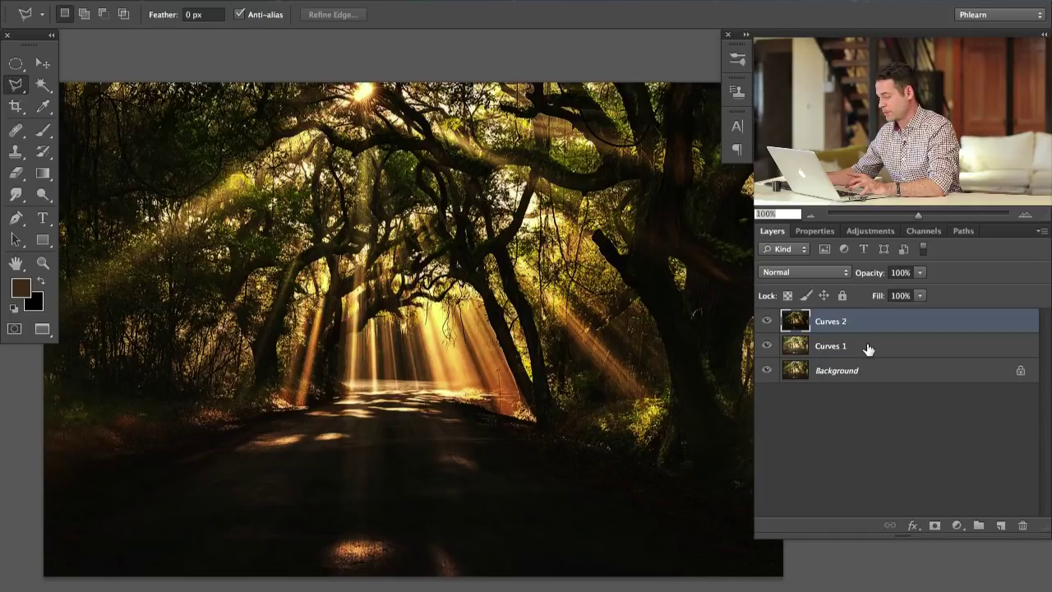
Step: Compare the dark Curves 2 and bright Curves 1 layers with the original, leaving both hidden
left_click(768, 322)
left_click(768, 346)
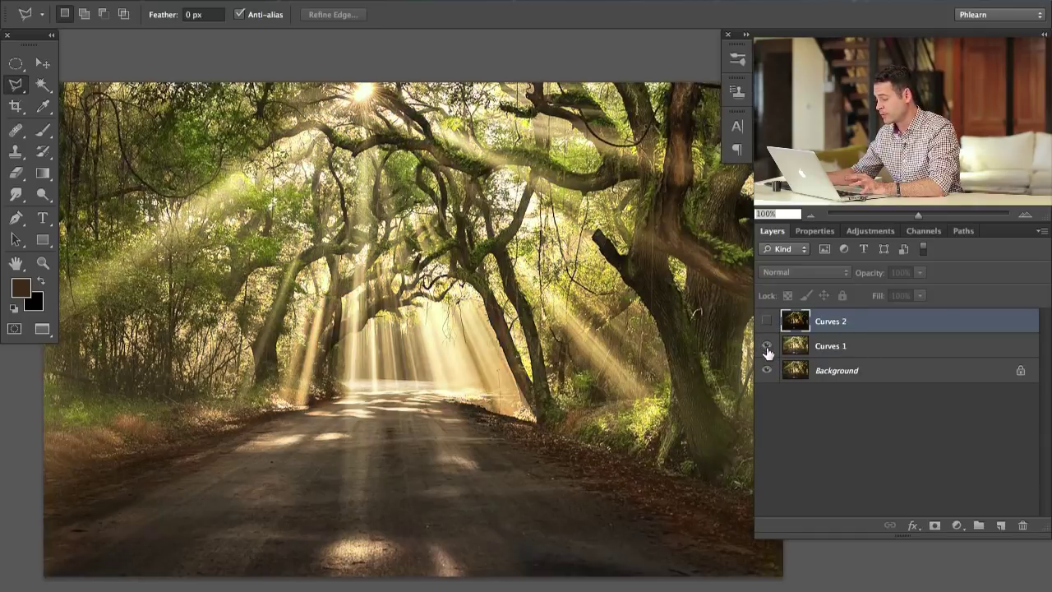
left_click(768, 346)
left_click(768, 322)
left_click(767, 321)
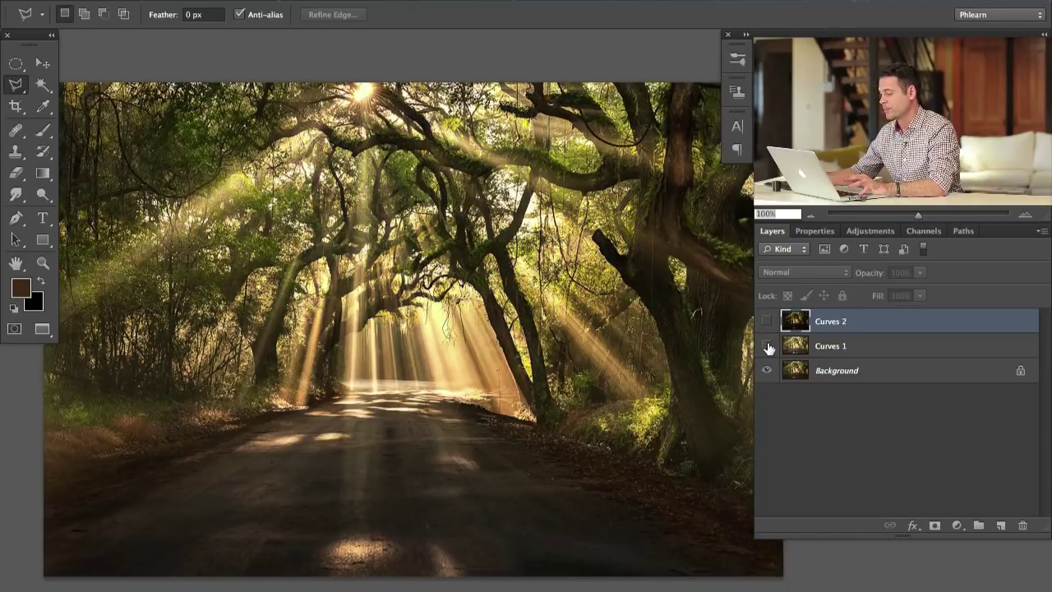
left_click(768, 346)
left_click(768, 346)
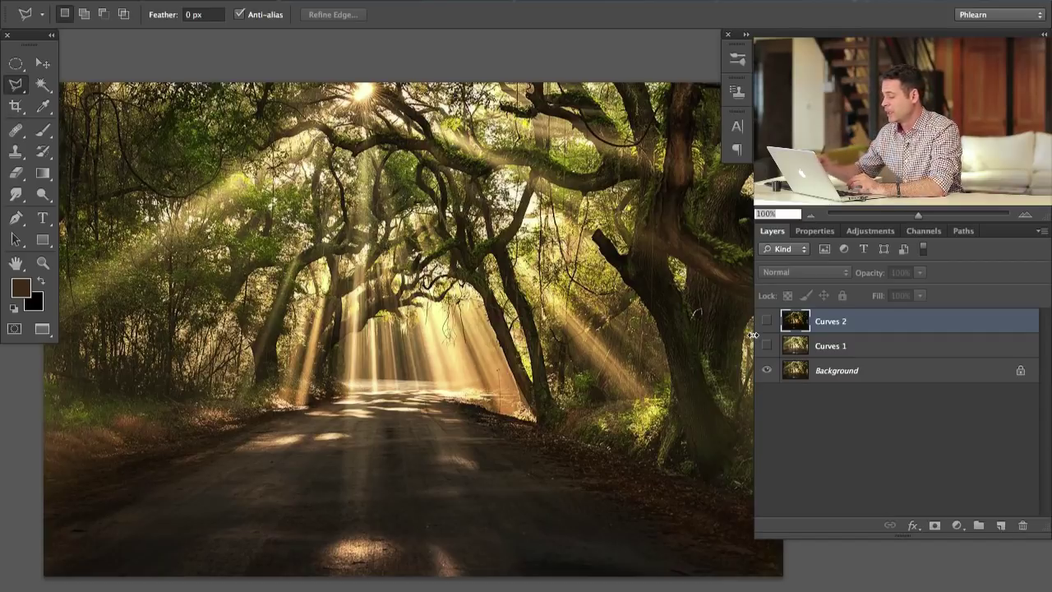
Step: Show the Curves 1 layer, add a white layer mask to it, and make the mask the active target
left_click(847, 345)
left_click(766, 346)
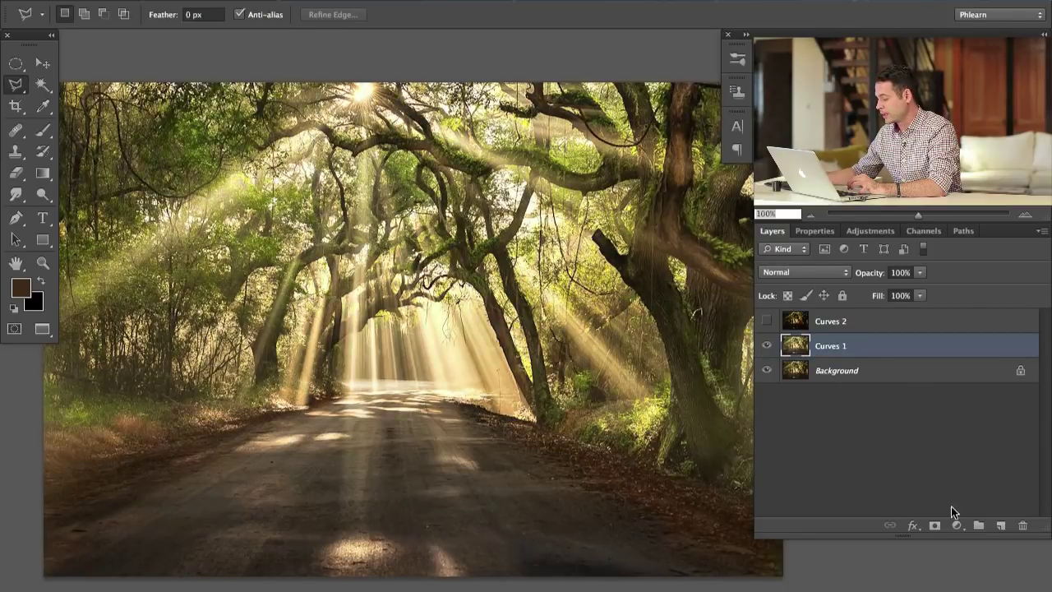
left_click(935, 524)
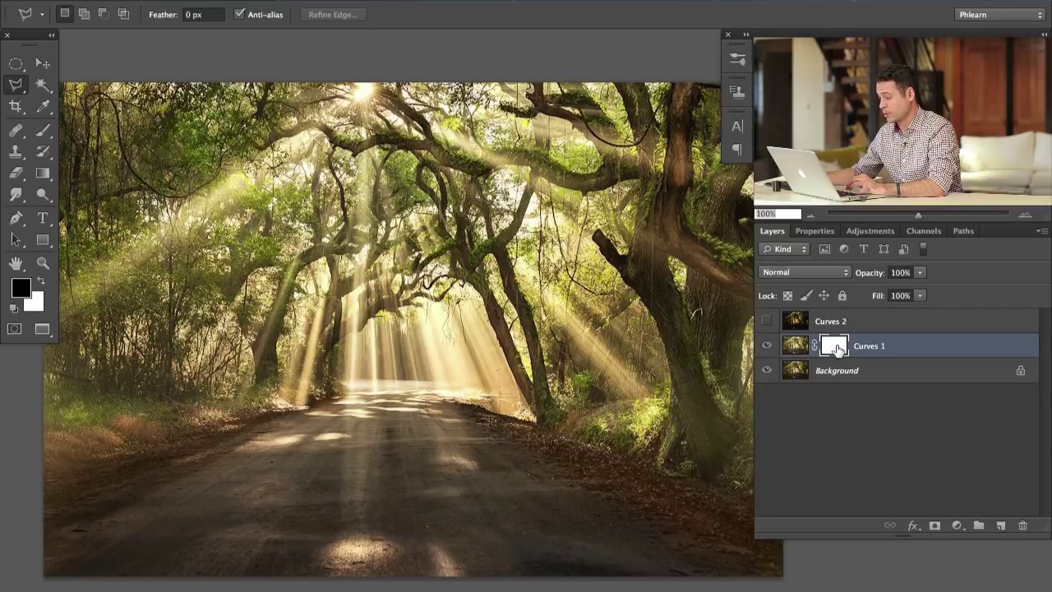
left_click(795, 346)
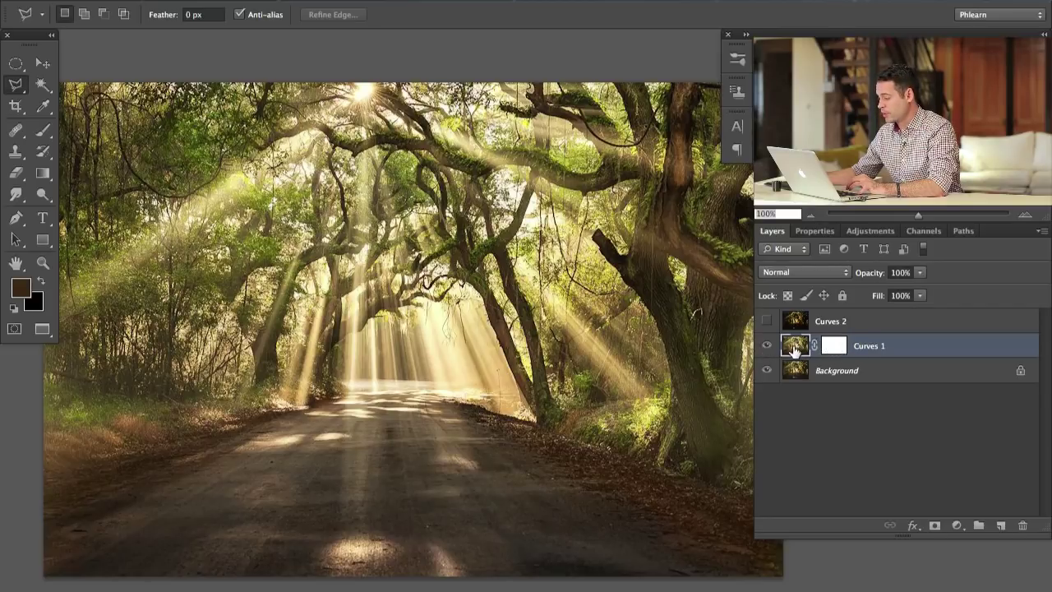
left_click(837, 347)
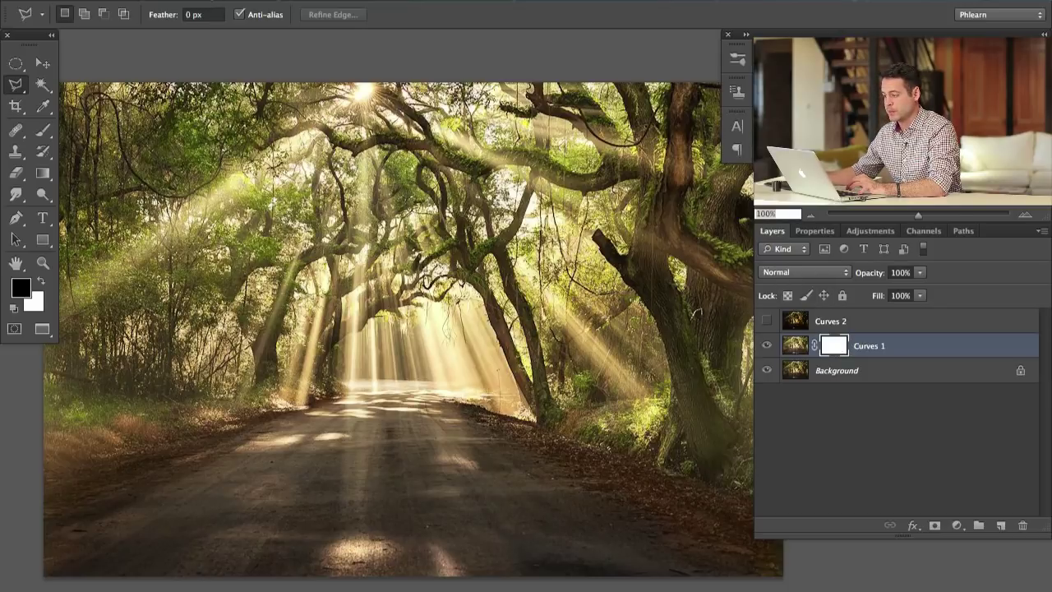
Step: Use Apply Image on the Curves 1 mask with the Merged layer, RGB channel inverted, Multiply blending and 100% opacity
left_click(217, 3)
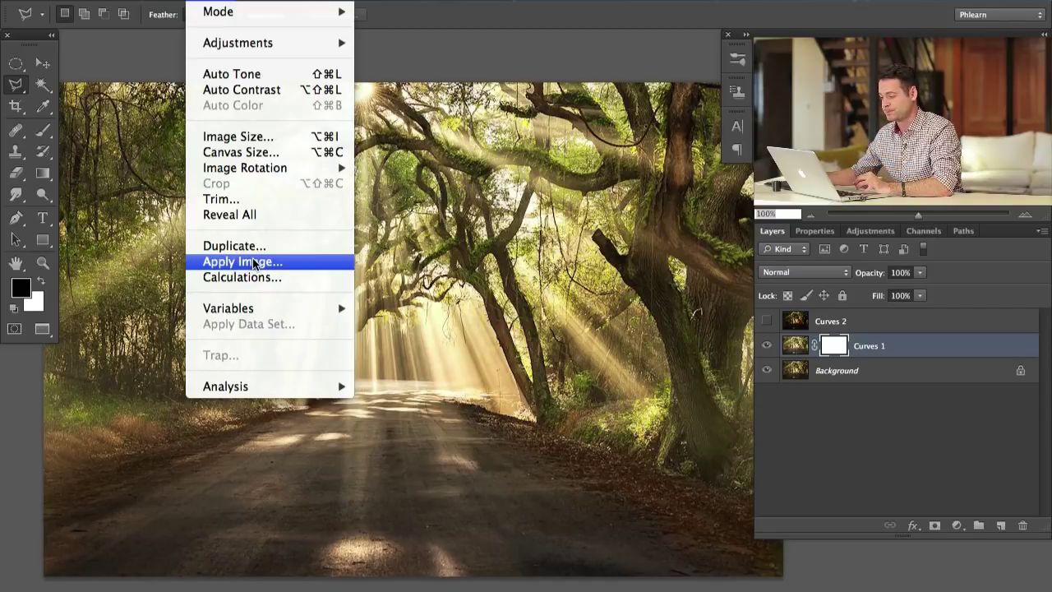
left_click(254, 264)
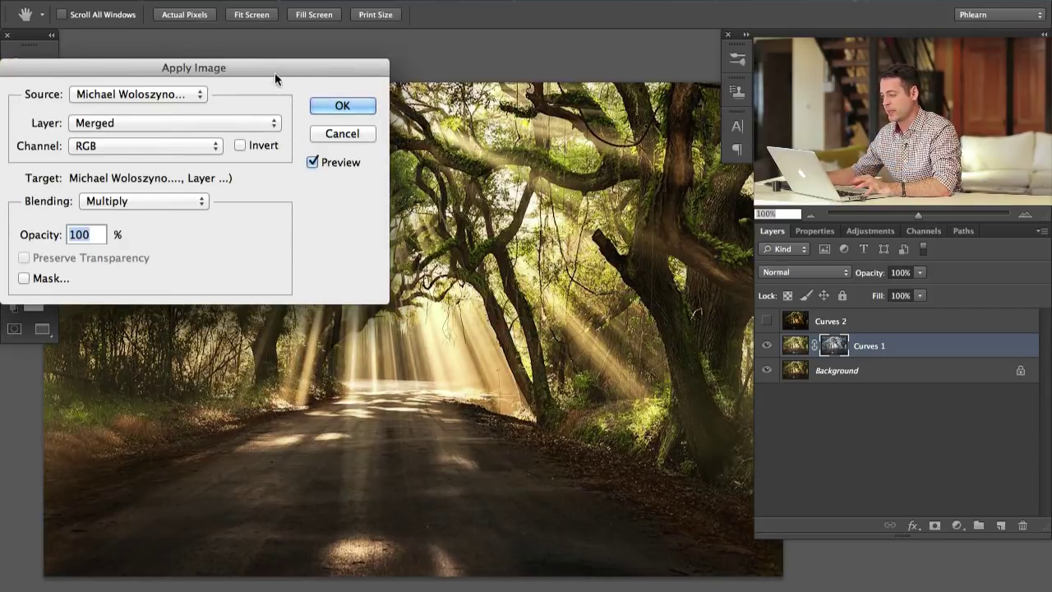
left_click_drag(284, 58, 298, 45)
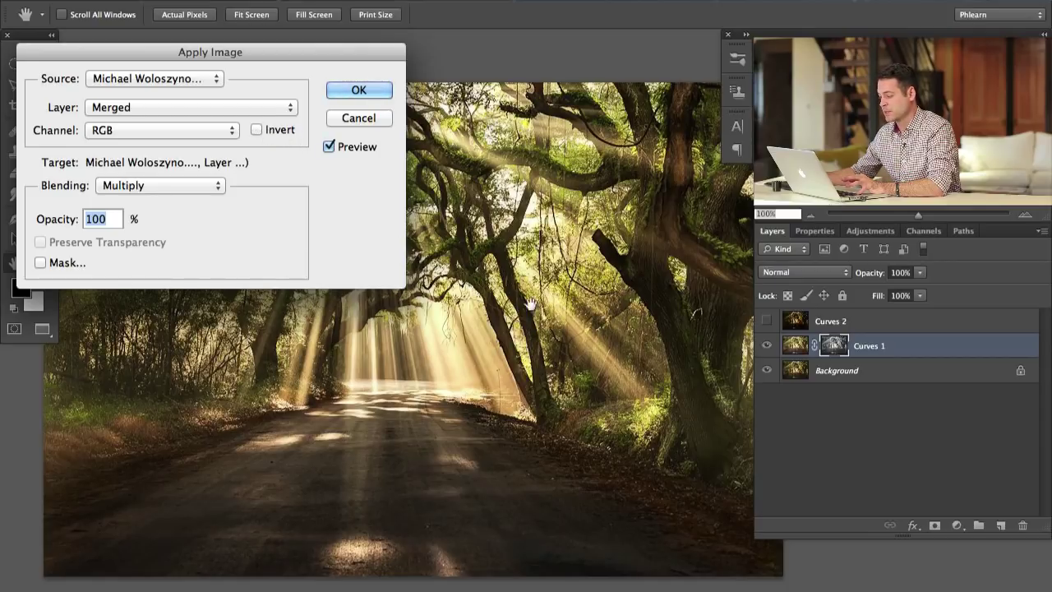
left_click(259, 128)
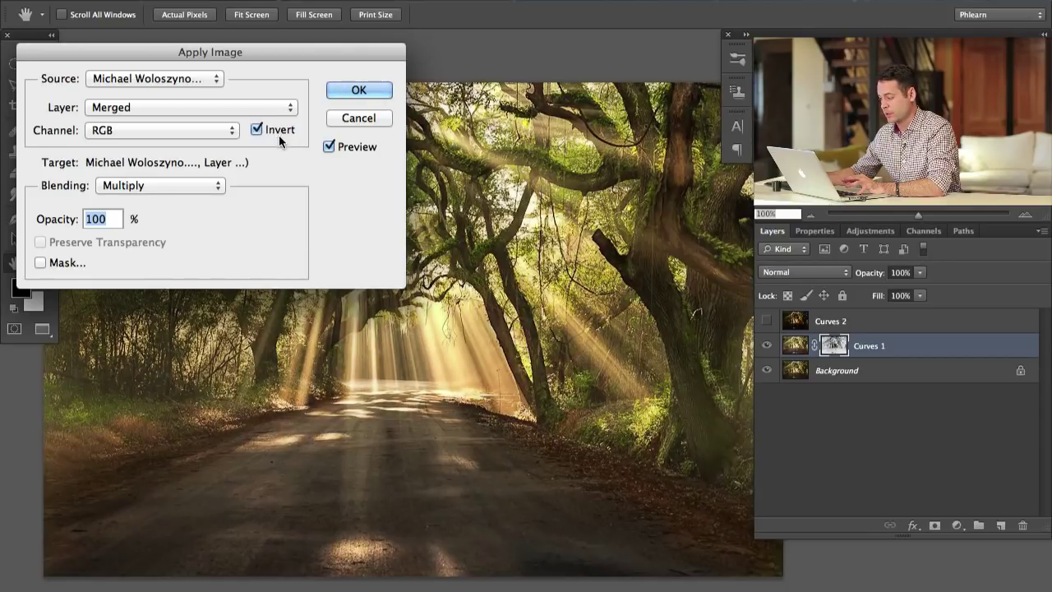
left_click(257, 130)
left_click(257, 130)
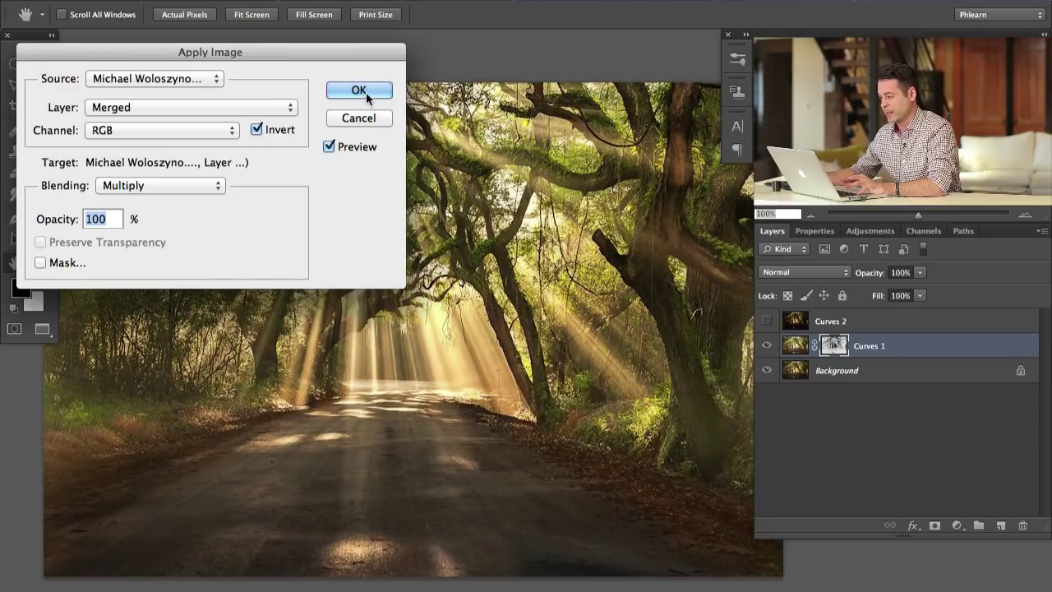
left_click(360, 91)
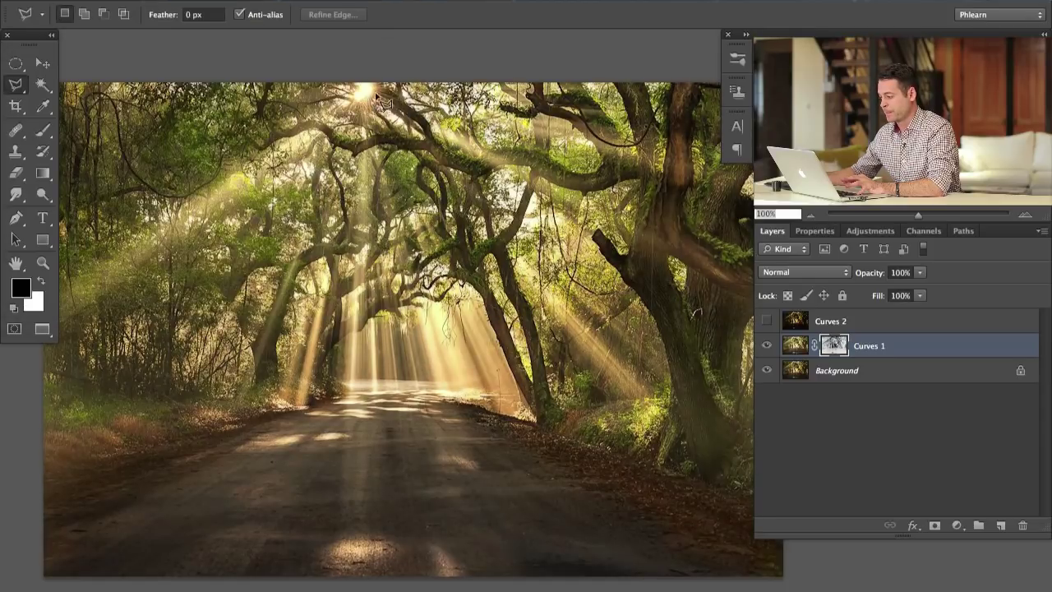
Step: Inspect the Curves 1 mask on its own, and compare the photo with and without the masked layer
left_click(835, 345, "alt")
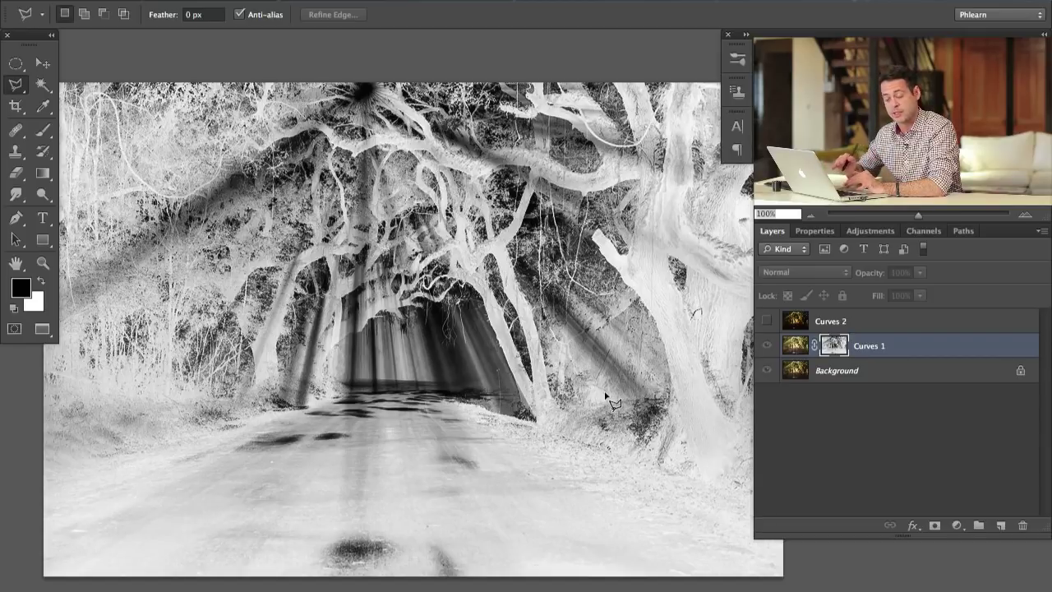
left_click(834, 345, "alt")
left_click(767, 348)
left_click(766, 348)
left_click(767, 347)
left_click(767, 347)
left_click(766, 346)
left_click(768, 346)
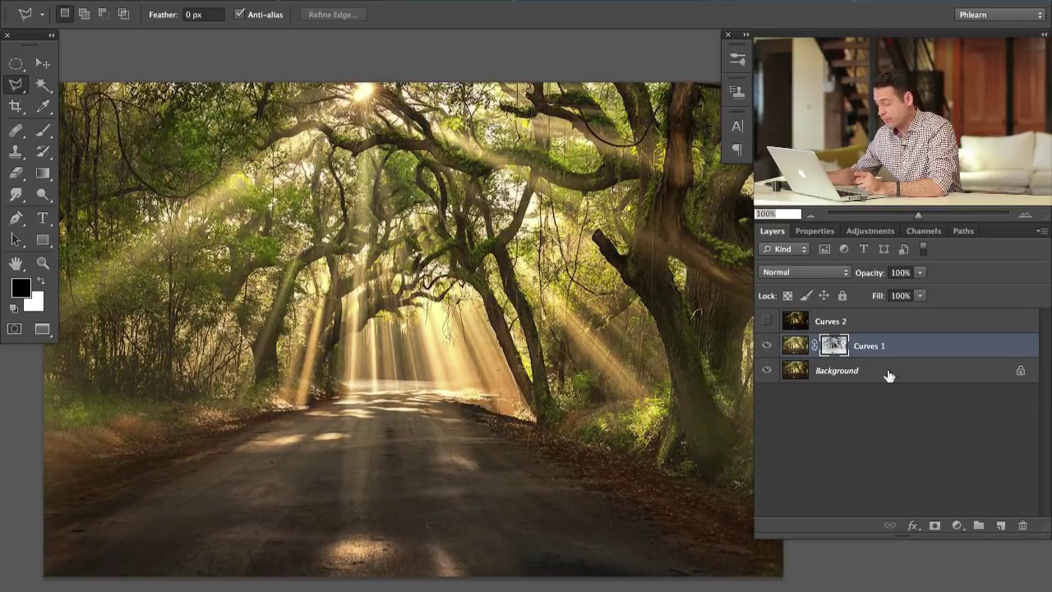
Step: Try brightening the whole photo with an extra Curves adjustment layer above Curves 1, and delete that layer
left_click(956, 526)
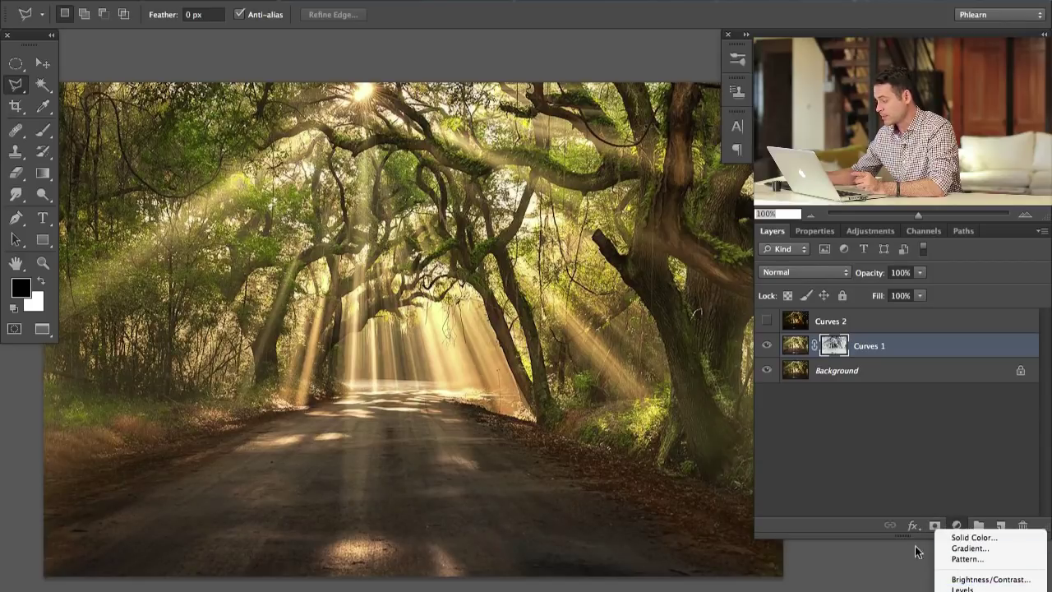
left_click(970, 590)
left_click_drag(918, 414, 884, 406)
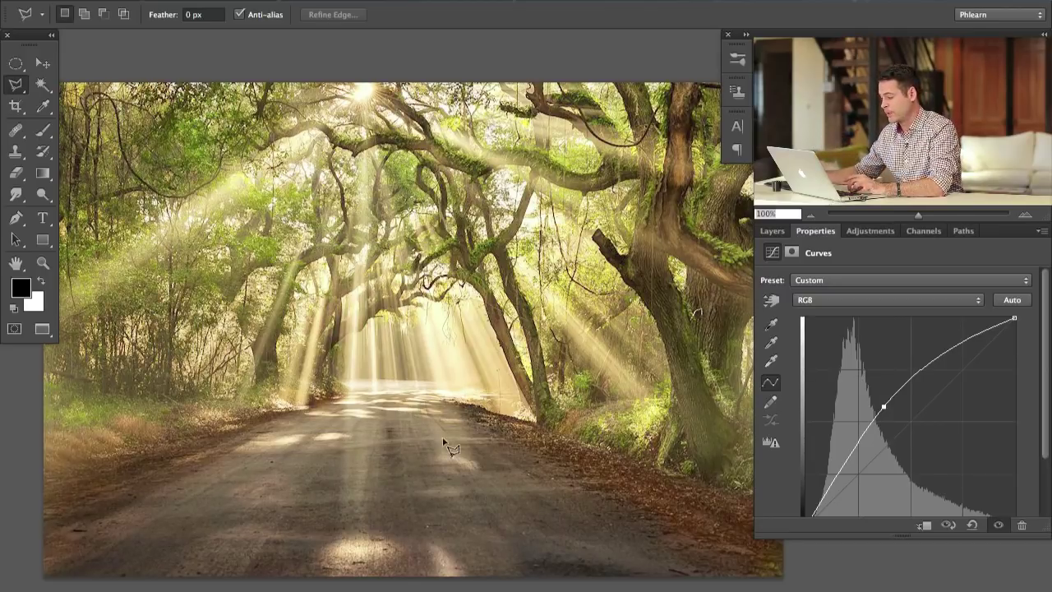
key("Delete")
left_click(775, 231)
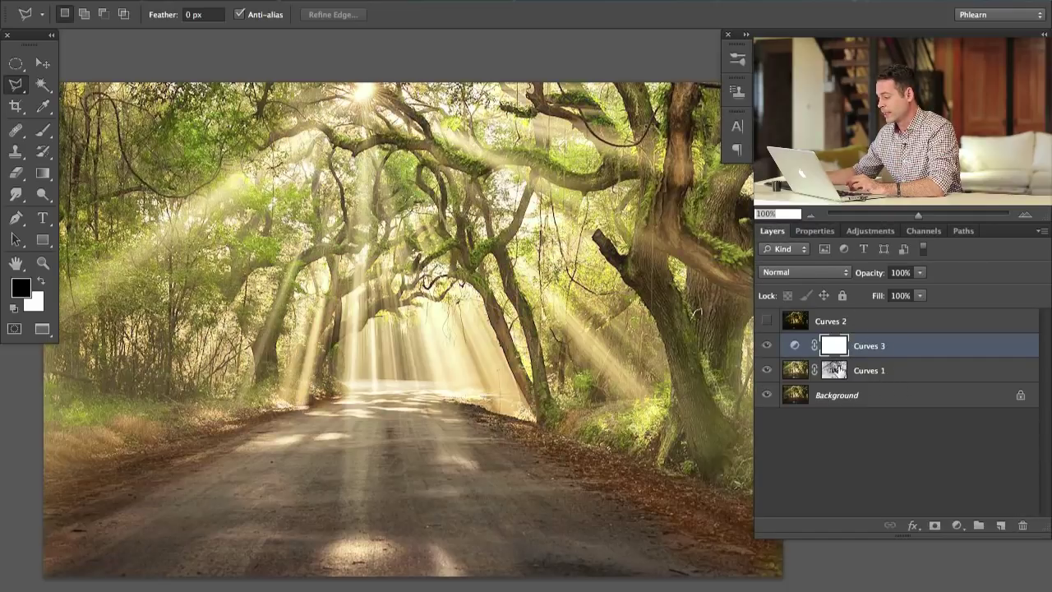
left_click_drag(971, 345, 1021, 518)
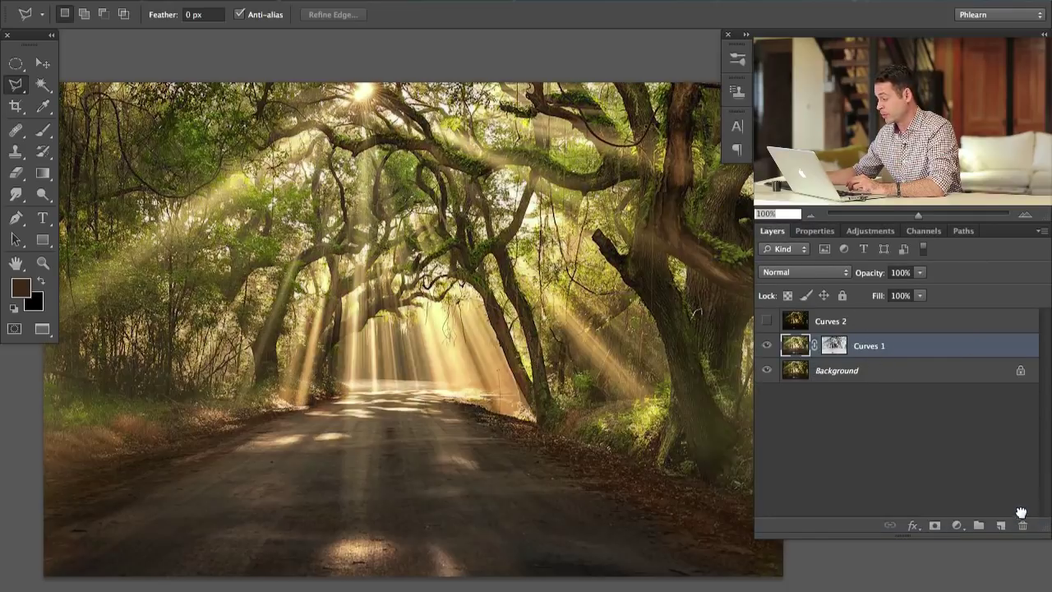
Step: Check the photo's pixel dimensions and resolution in Image Size without changing them
left_click(201, 1)
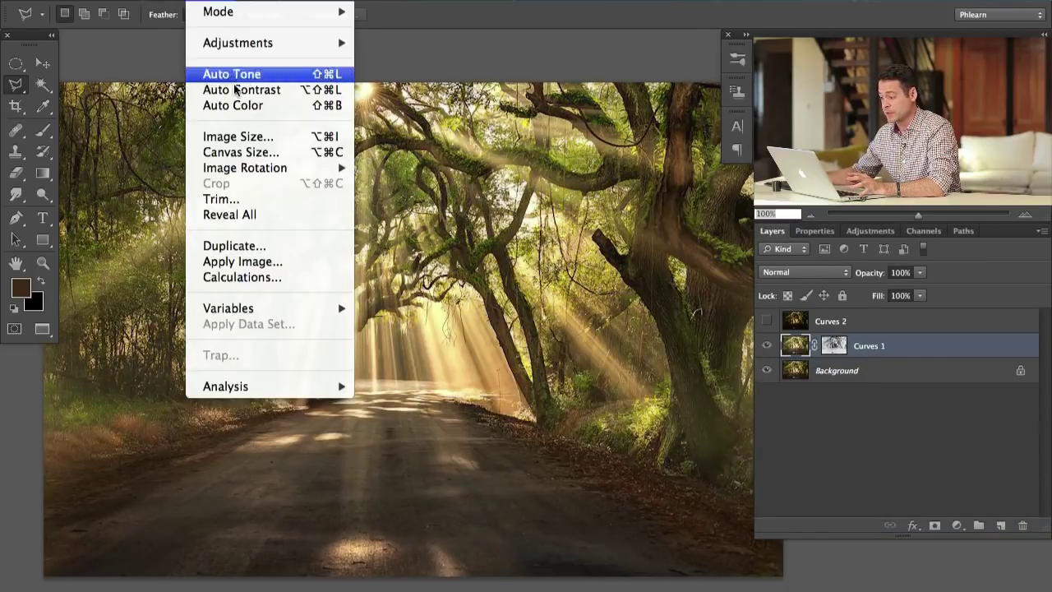
left_click(242, 136)
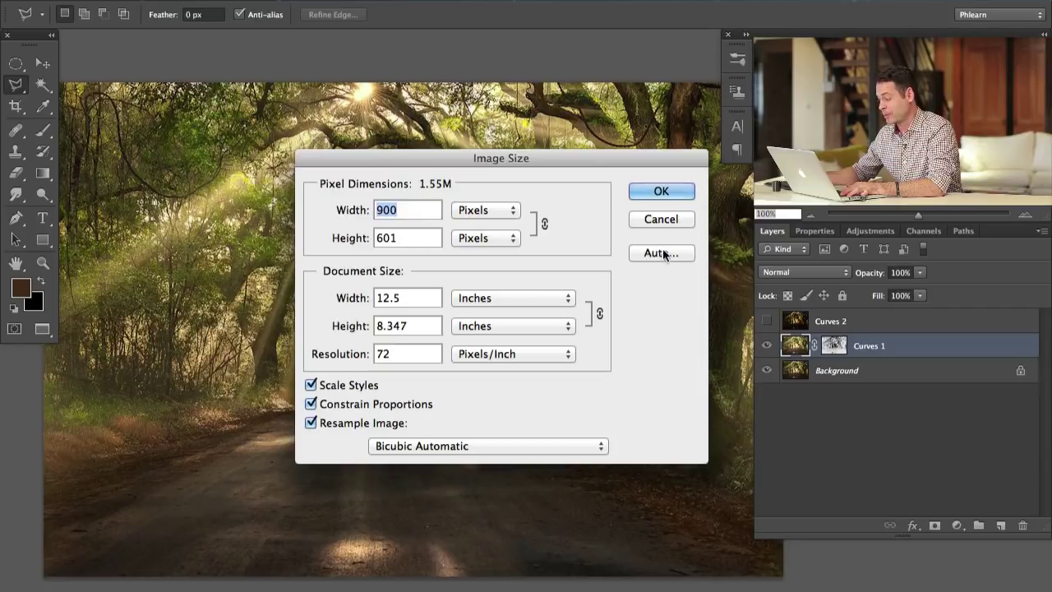
key("Escape")
Step: Compare the photo with and without the masked Curves 1 layer, leaving the layer visible
left_click(762, 345)
left_click(761, 346)
left_click(760, 346)
left_click(762, 345)
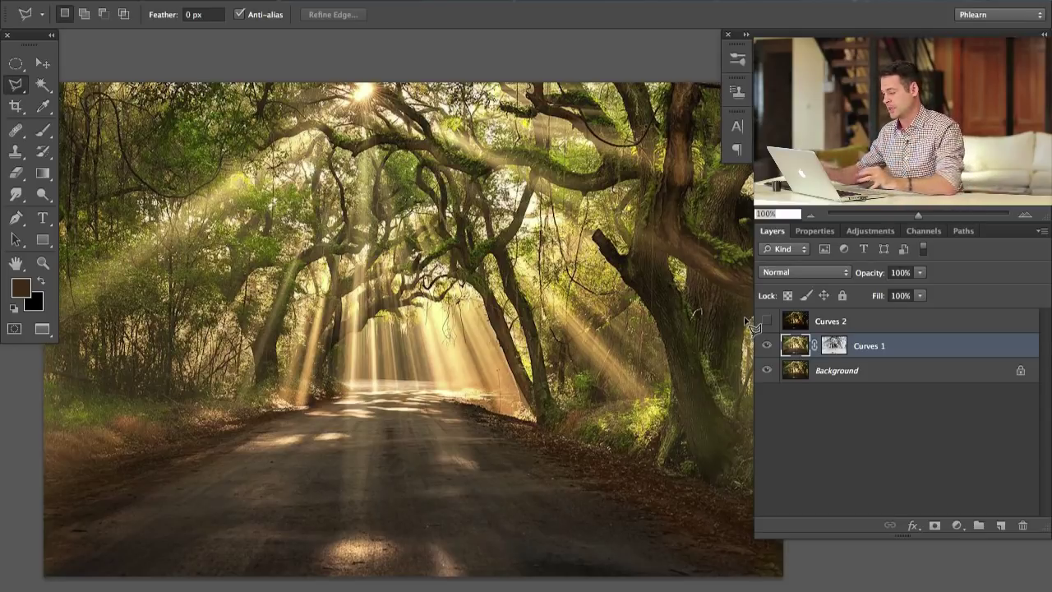
left_click(773, 350)
left_click(772, 349)
left_click(772, 350)
left_click(770, 349)
Step: Show and select the dark Curves 2 layer, and add a white layer mask to it
left_click(767, 322)
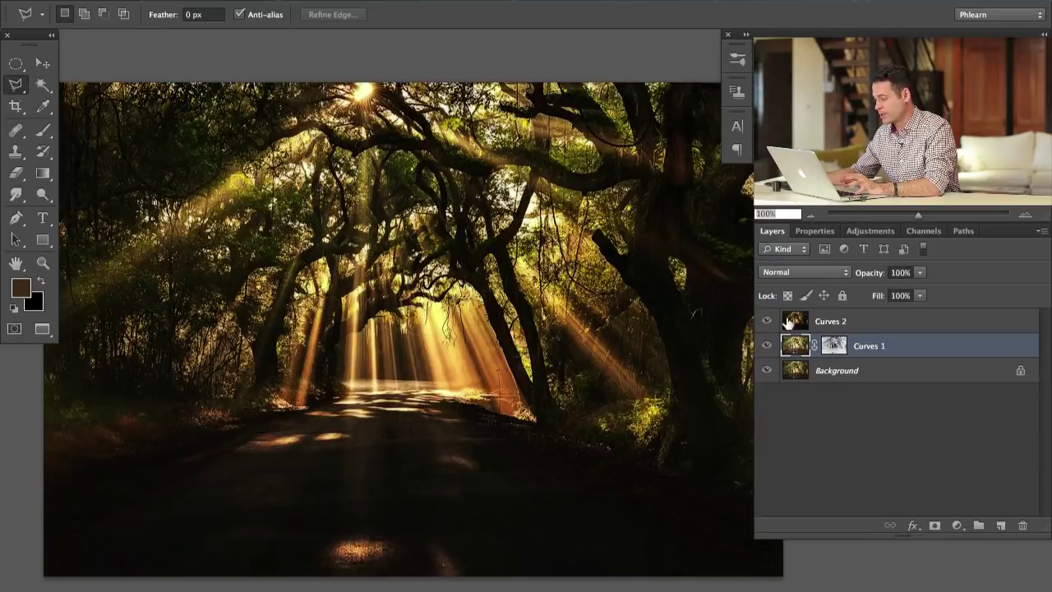
left_click(834, 323)
left_click(766, 323)
left_click(765, 323)
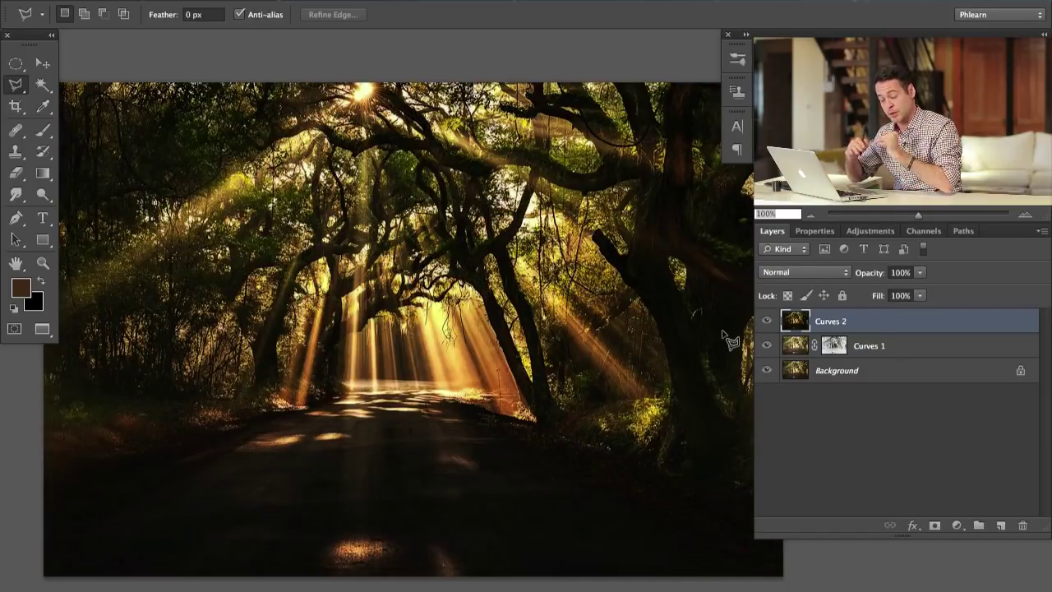
left_click(934, 525)
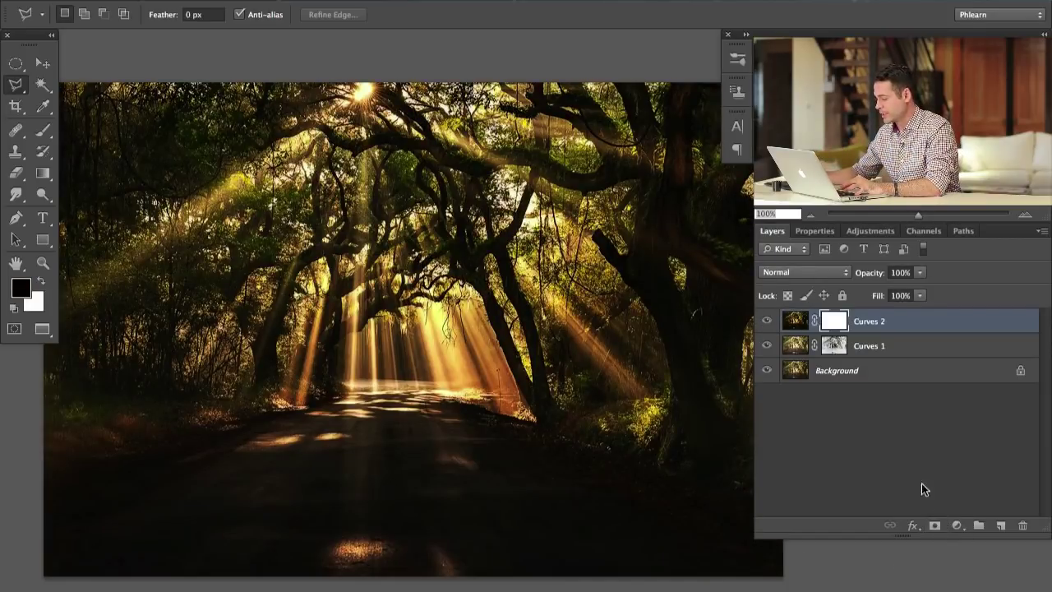
Step: Use Apply Image on the Curves 2 mask with the Merged layer, RGB channel not inverted, Multiply blending and 100% opacity
left_click(234, 1)
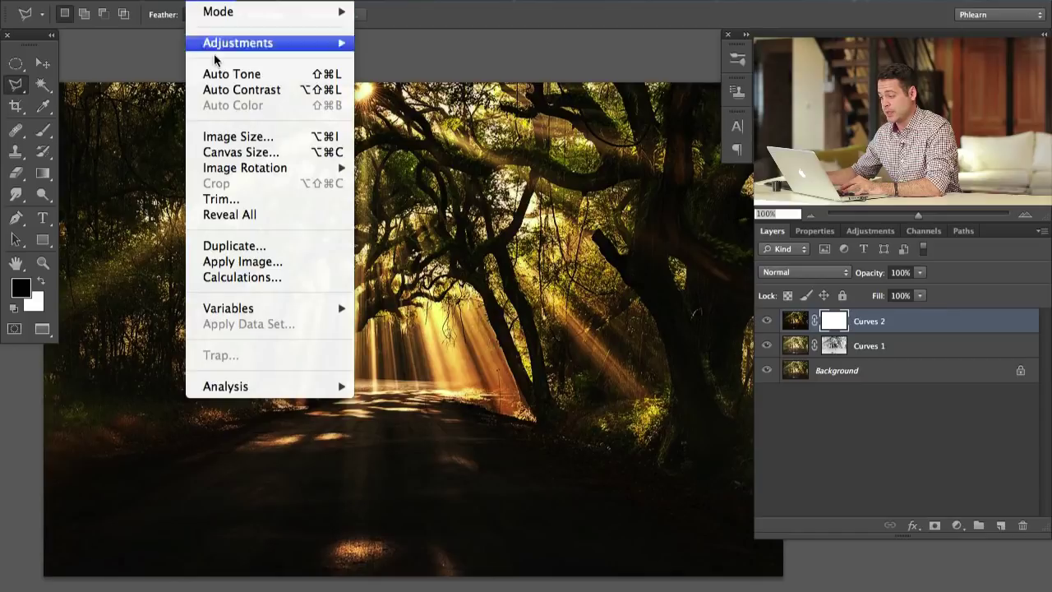
left_click(313, 261)
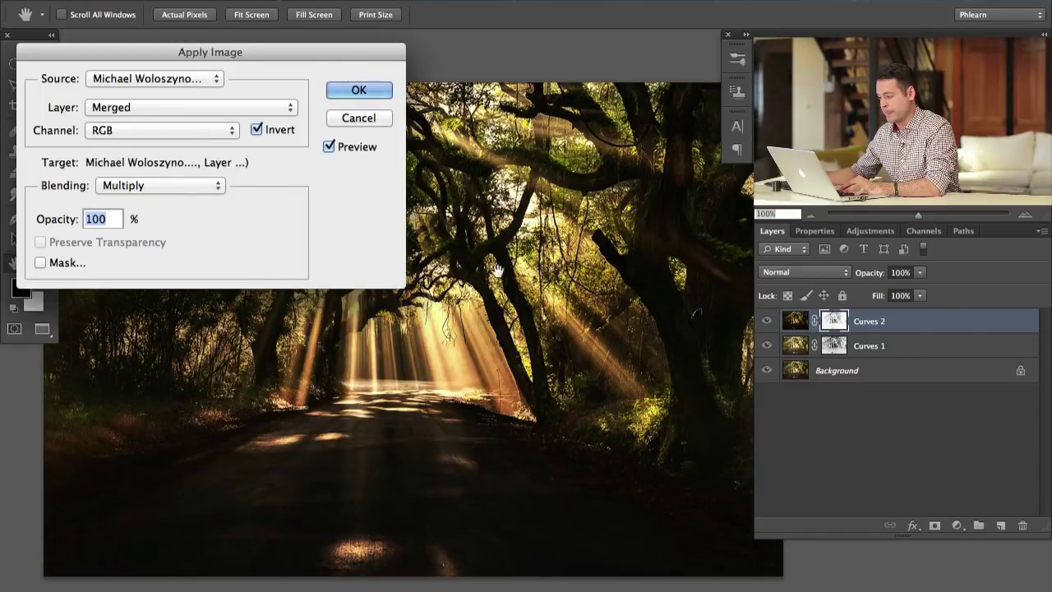
left_click(256, 130)
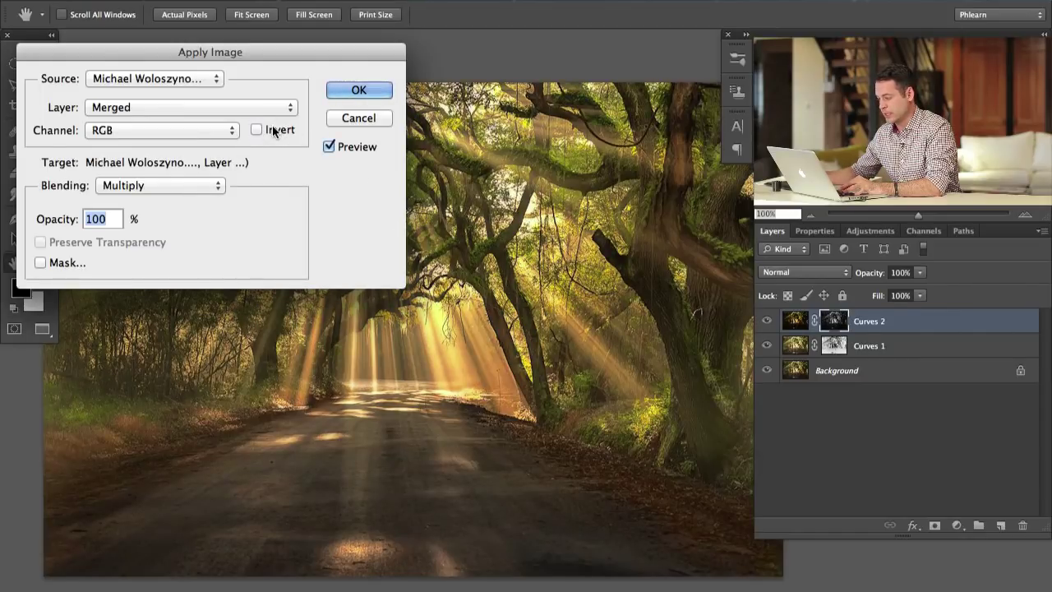
left_click_drag(284, 60, 306, 116)
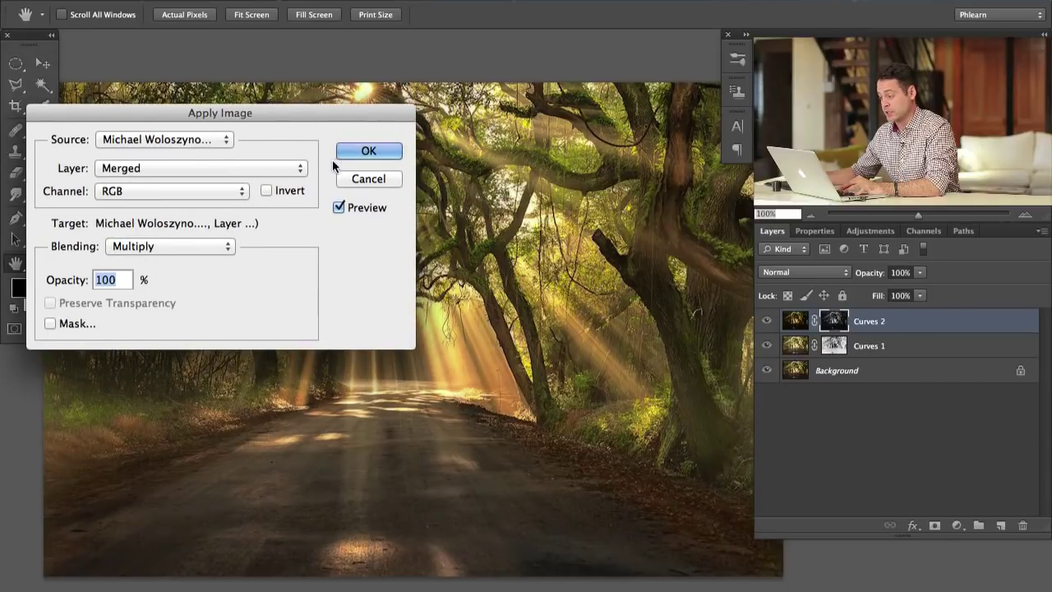
left_click(368, 151)
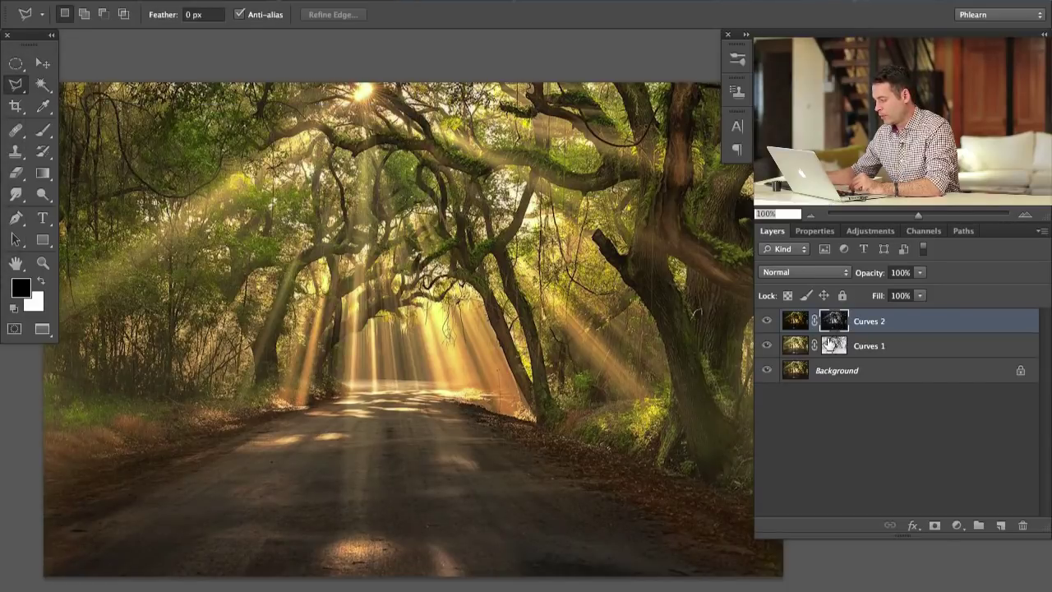
Step: Inspect the Curves 2 mask on its own, and compare the photo with and without the Curves layers, leaving both visible
left_click(835, 321, "alt")
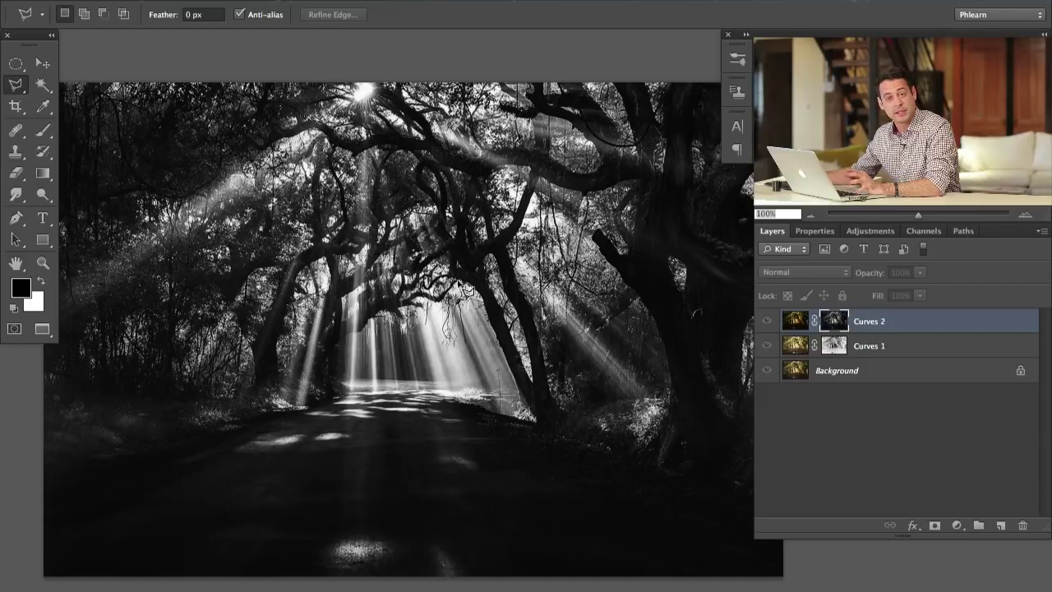
left_click(838, 326, "alt")
left_click(766, 322)
left_click(766, 322)
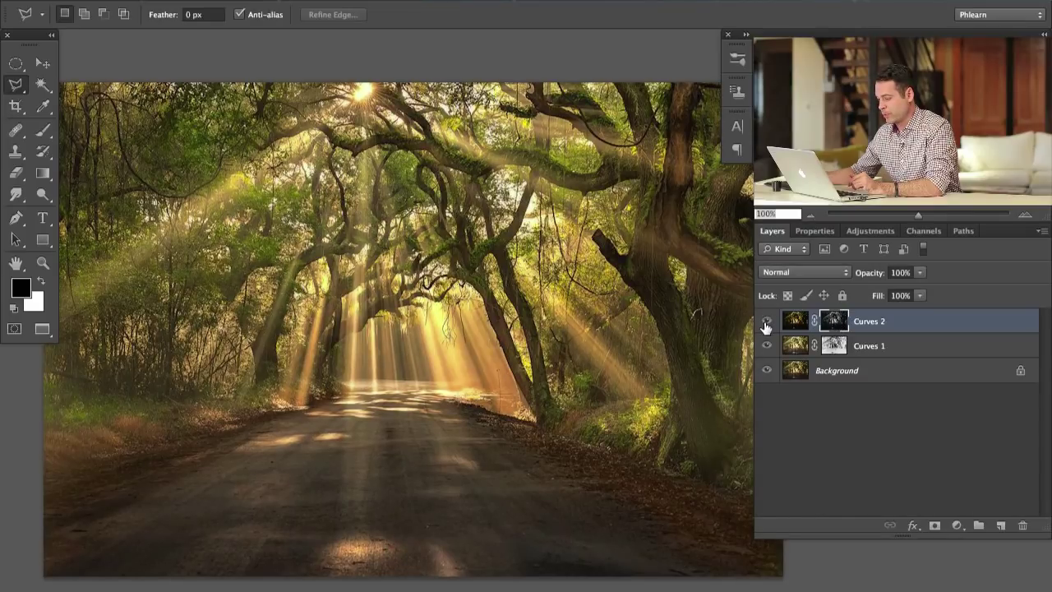
left_click(764, 325)
left_click(765, 325)
left_click(764, 326)
left_click(763, 325)
left_click(766, 324)
left_click(766, 323)
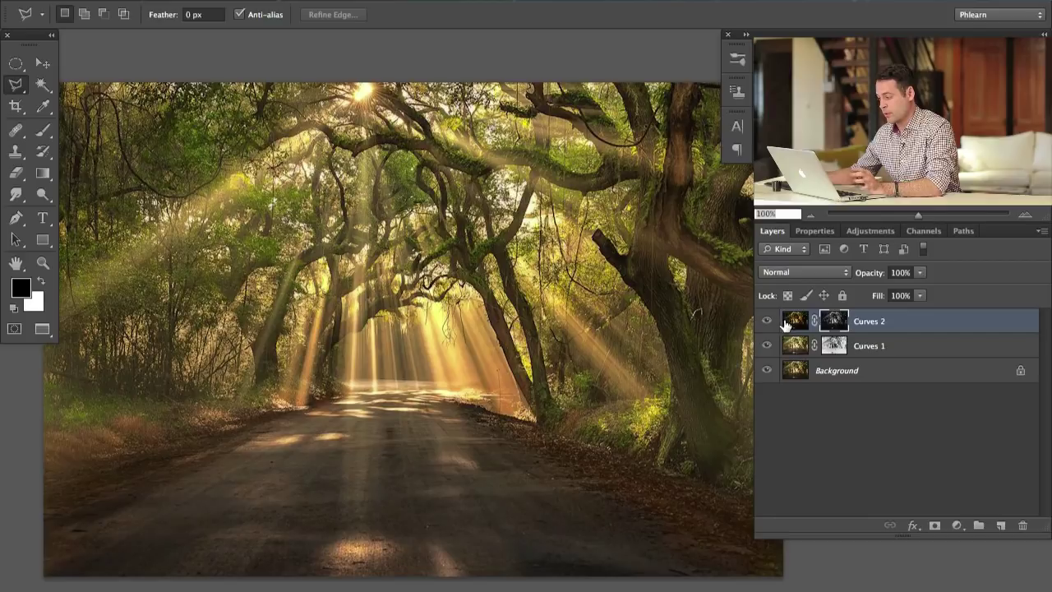
left_click_drag(768, 327, 770, 351)
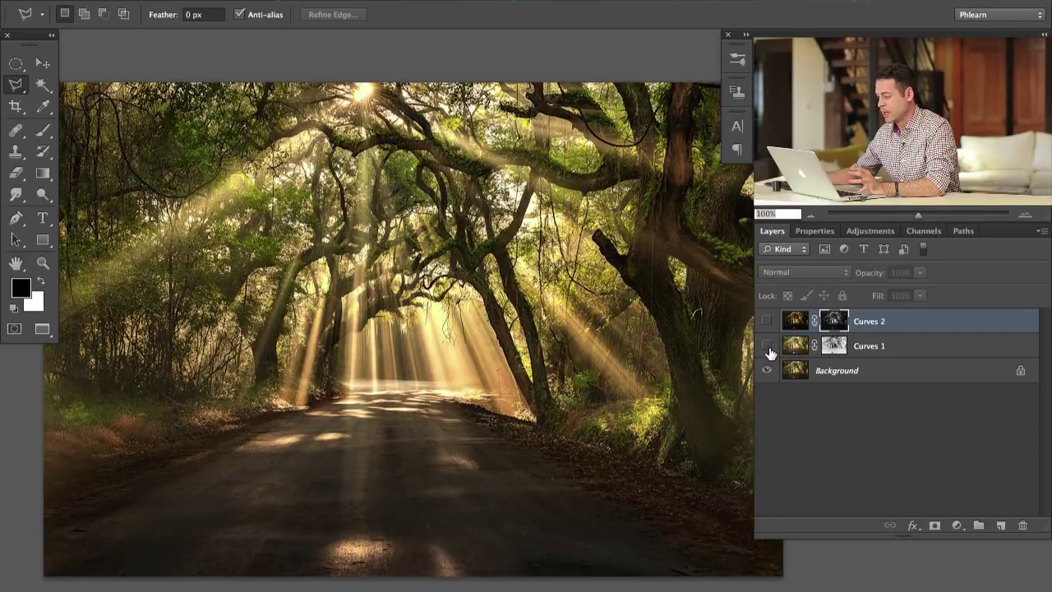
left_click(766, 322)
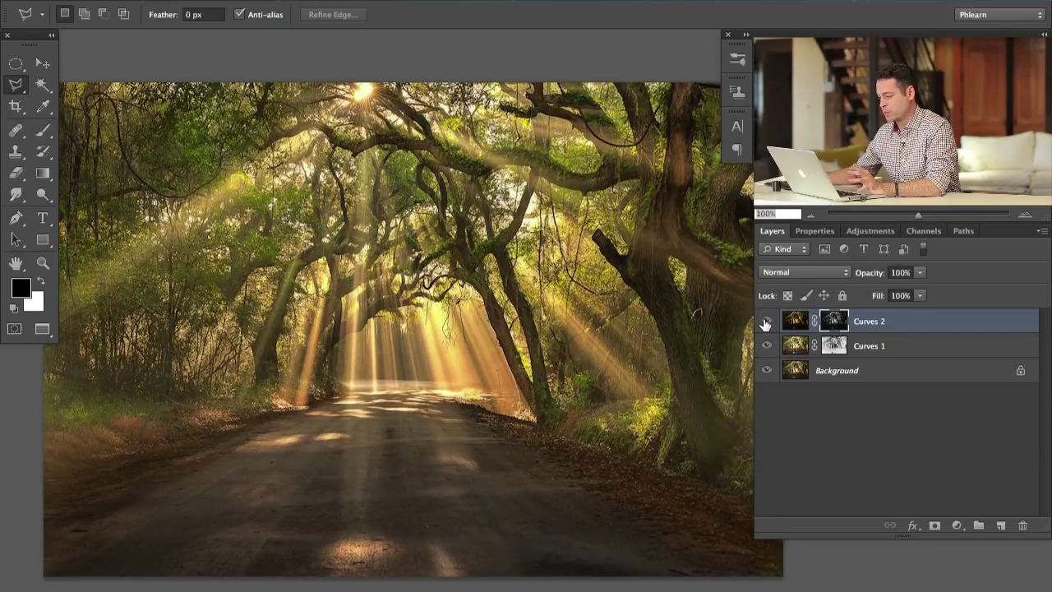
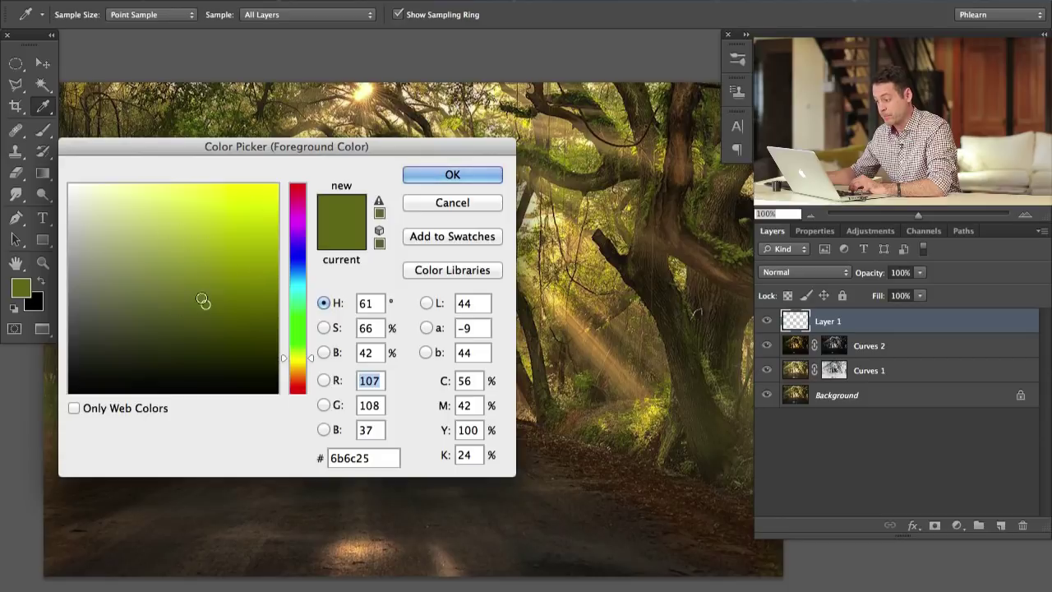
Step: Accept olive green 6b6c25 as the foreground color, and select the matching foliage tones using Color Range with Fuzziness 96
key("Return")
key("b")
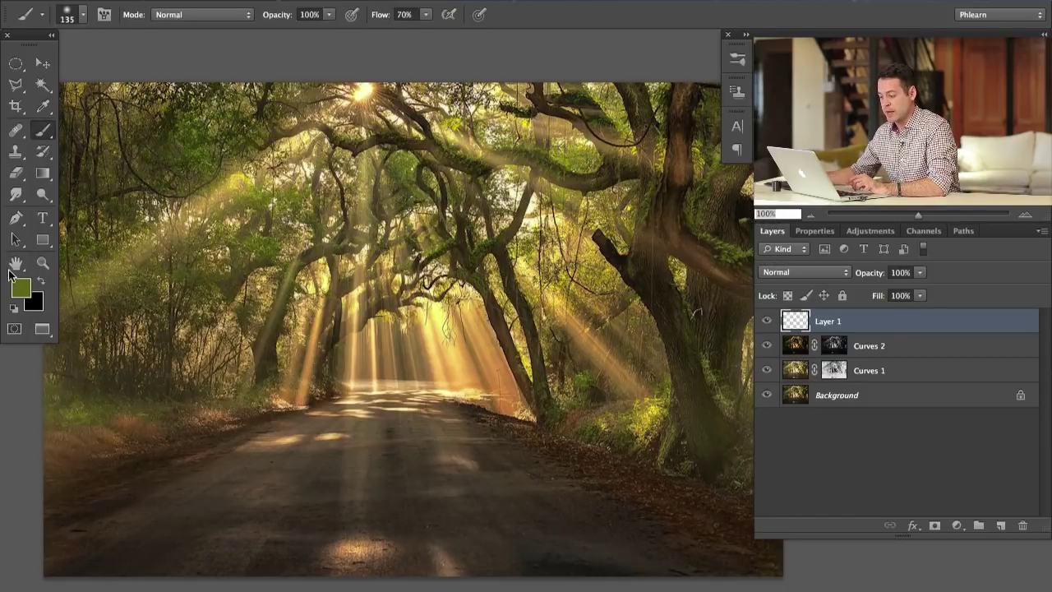
left_click(353, 2)
left_click(380, 152)
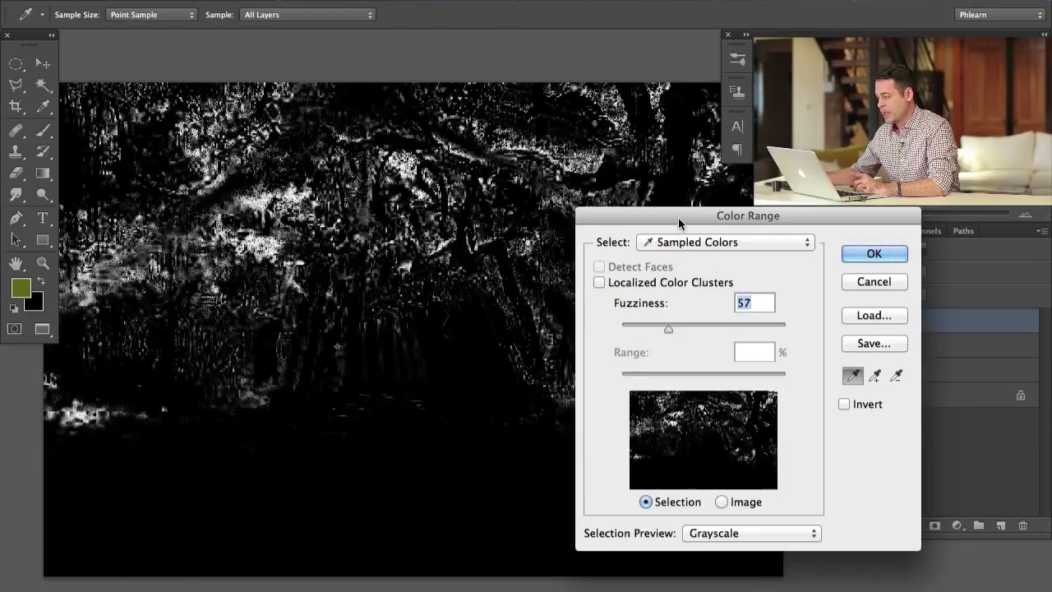
left_click_drag(678, 217, 315, 186)
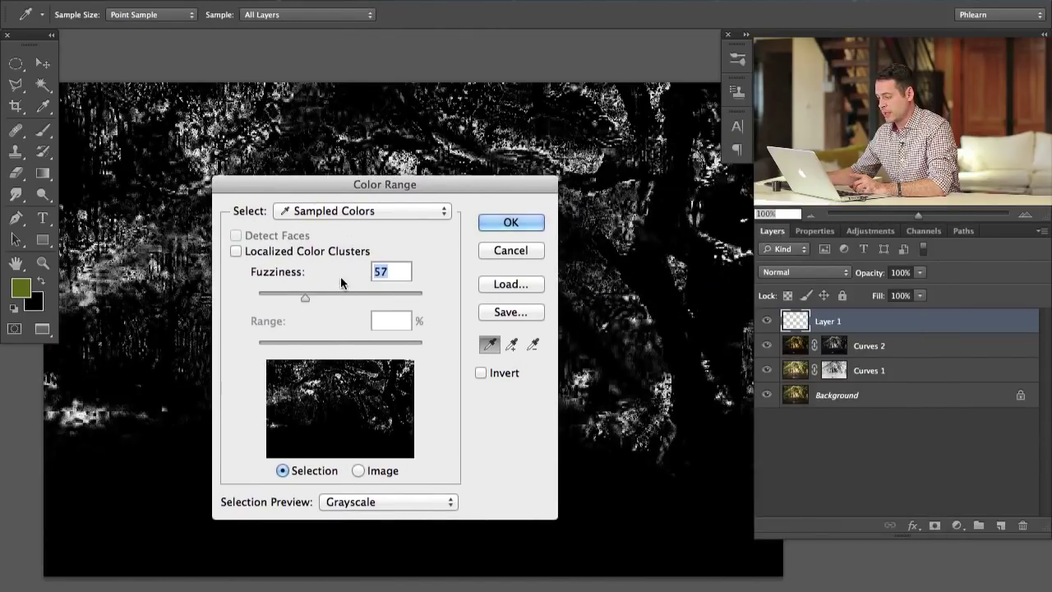
left_click_drag(305, 296, 329, 299)
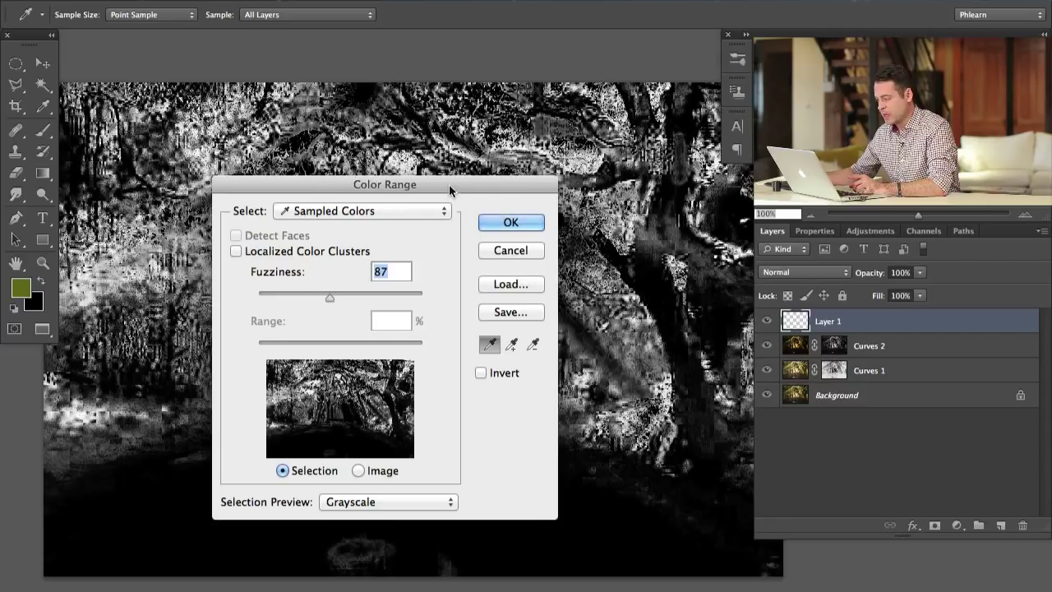
left_click_drag(448, 188, 264, 134)
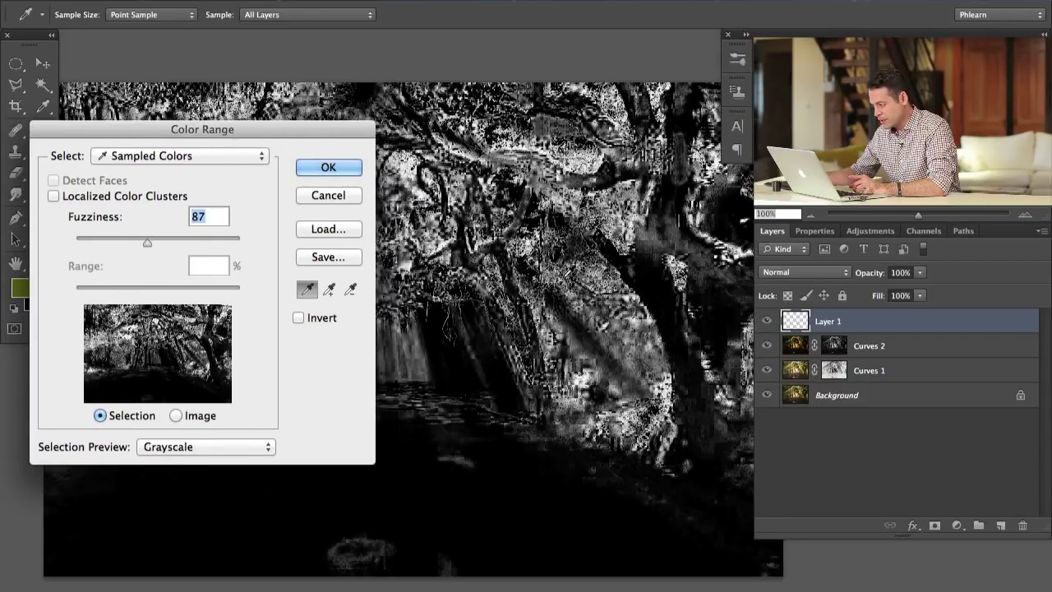
left_click_drag(147, 242, 181, 240)
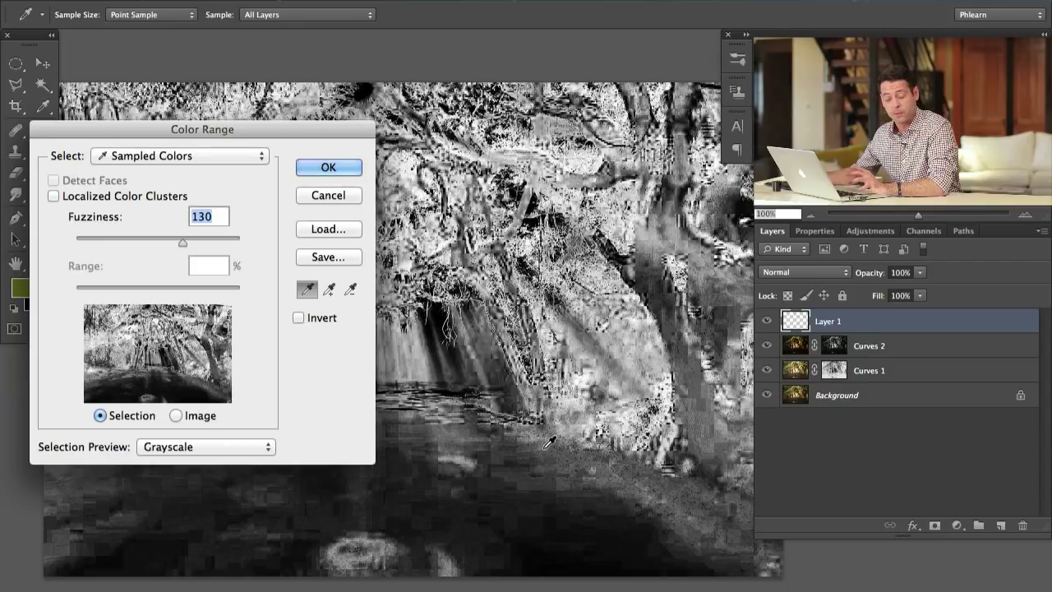
left_click_drag(179, 240, 155, 239)
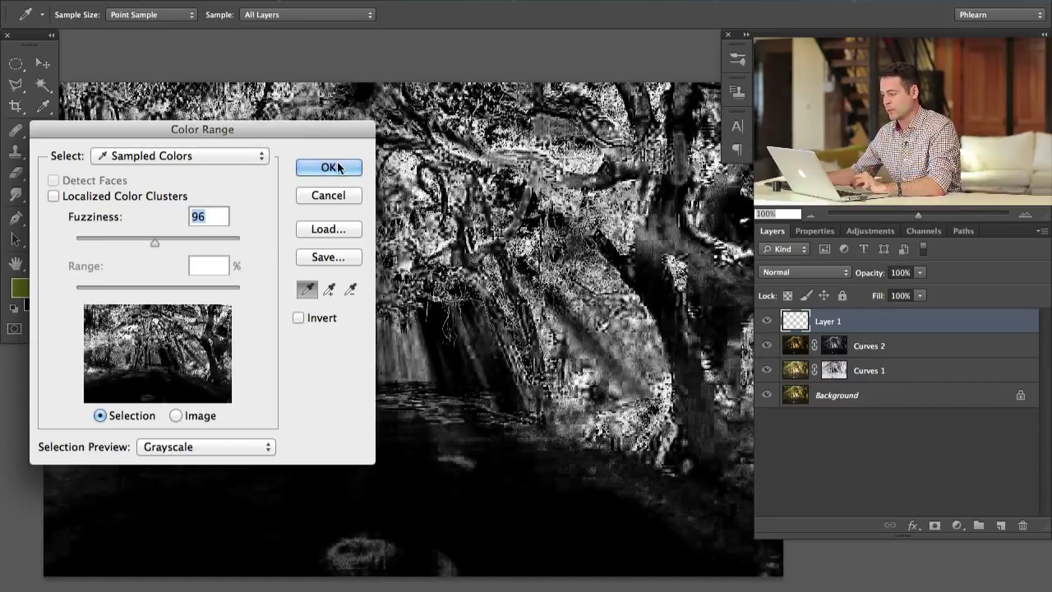
left_click(331, 167)
key("b")
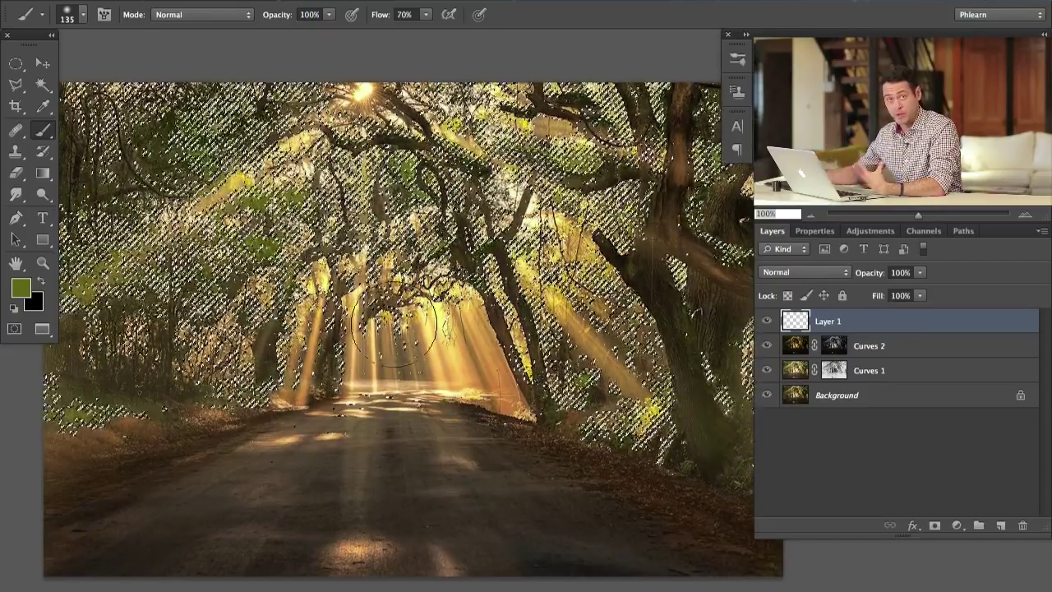
Step: Add a Curves adjustment layer above Layer 1, masked by the Color Range selection
left_click(957, 524)
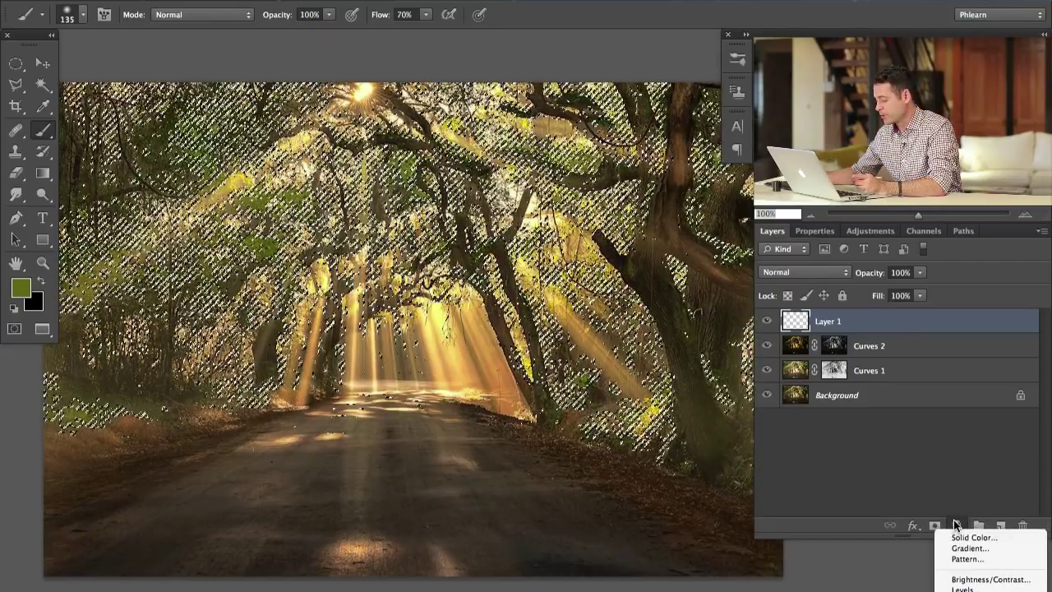
left_click(962, 549)
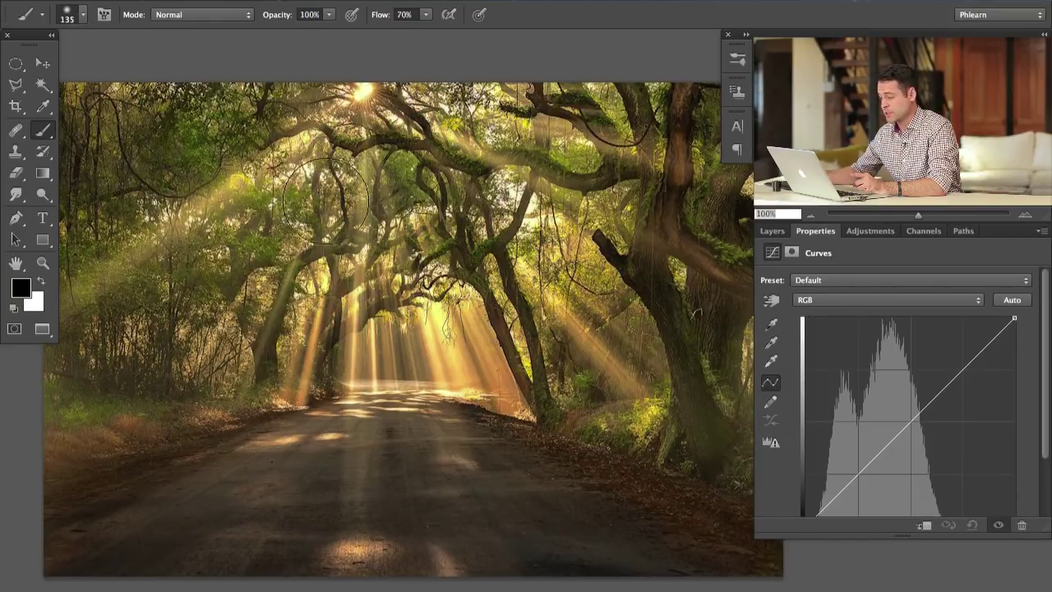
left_click(775, 231)
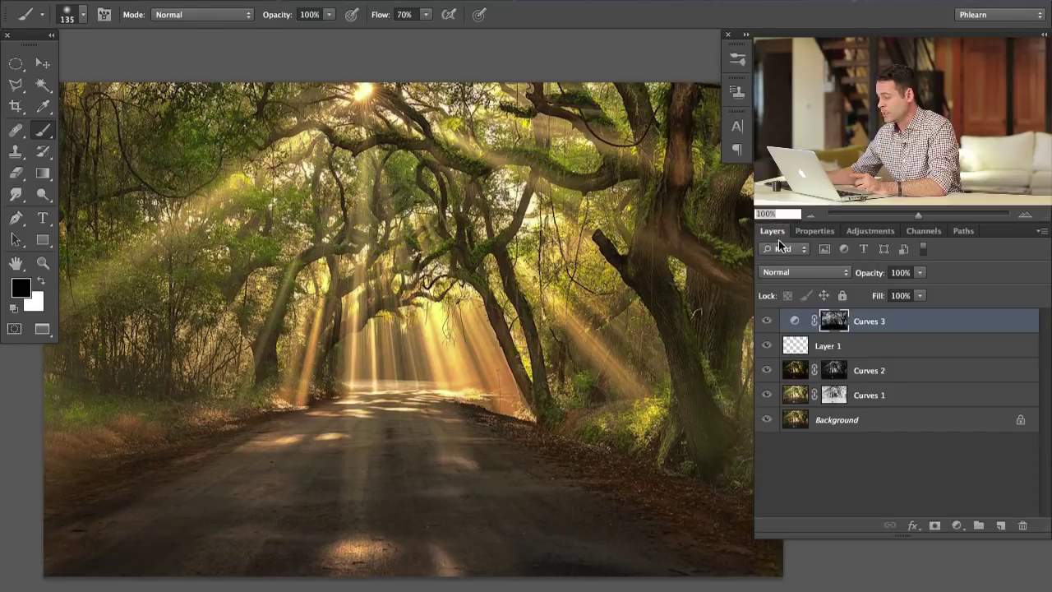
Step: Inspect the Curves 3 mask on its own, and open that layer's curve settings
left_click(835, 320, "alt")
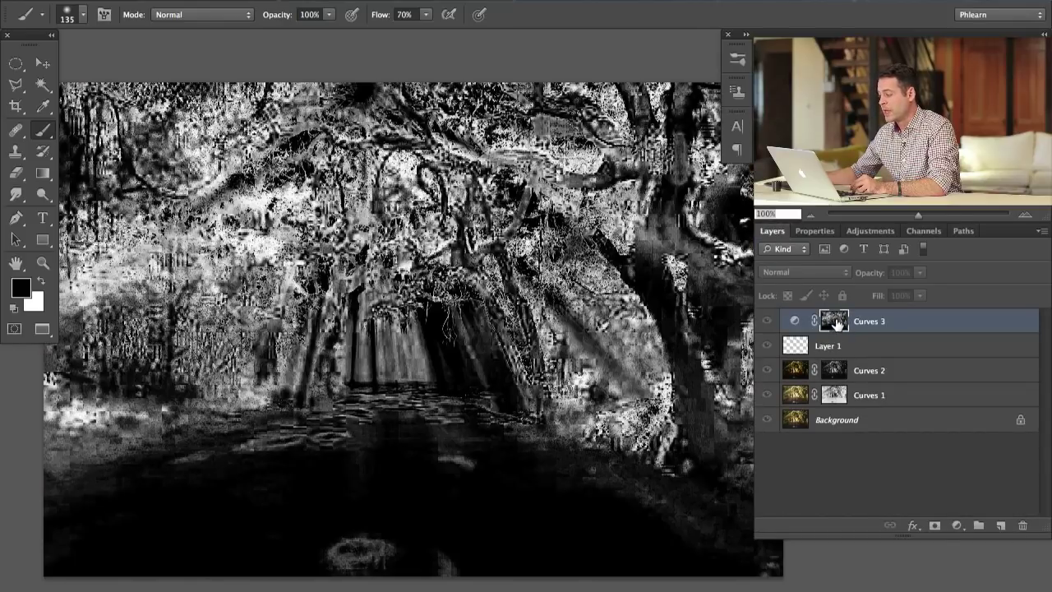
left_click(834, 320, "alt")
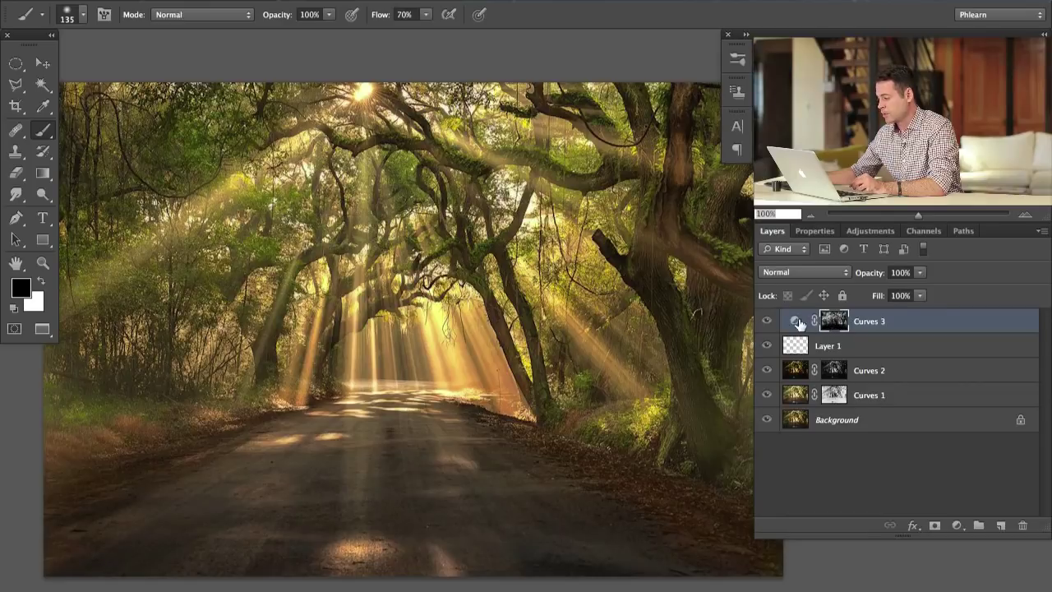
left_click(794, 320)
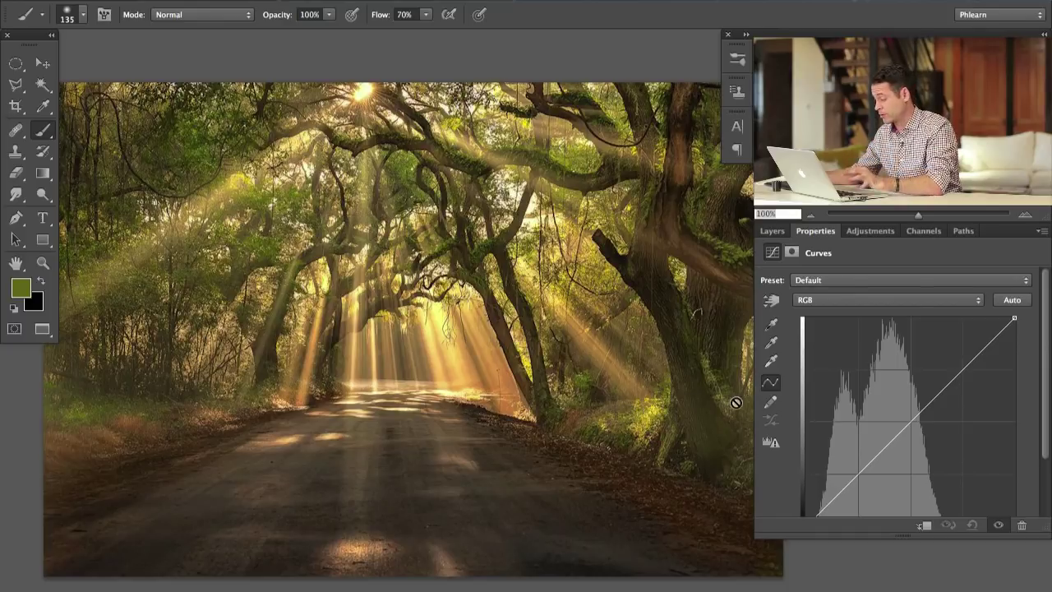
Step: Raise the midtones of the Green curve slightly and pull the Blue curve down on the Curves 3 layer
left_click(868, 302)
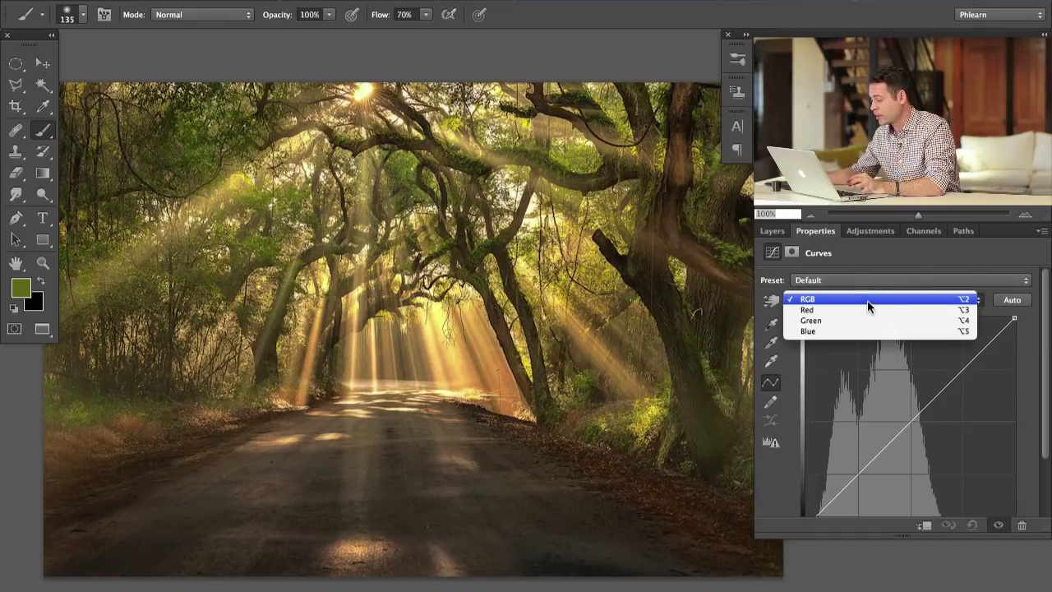
left_click(884, 320)
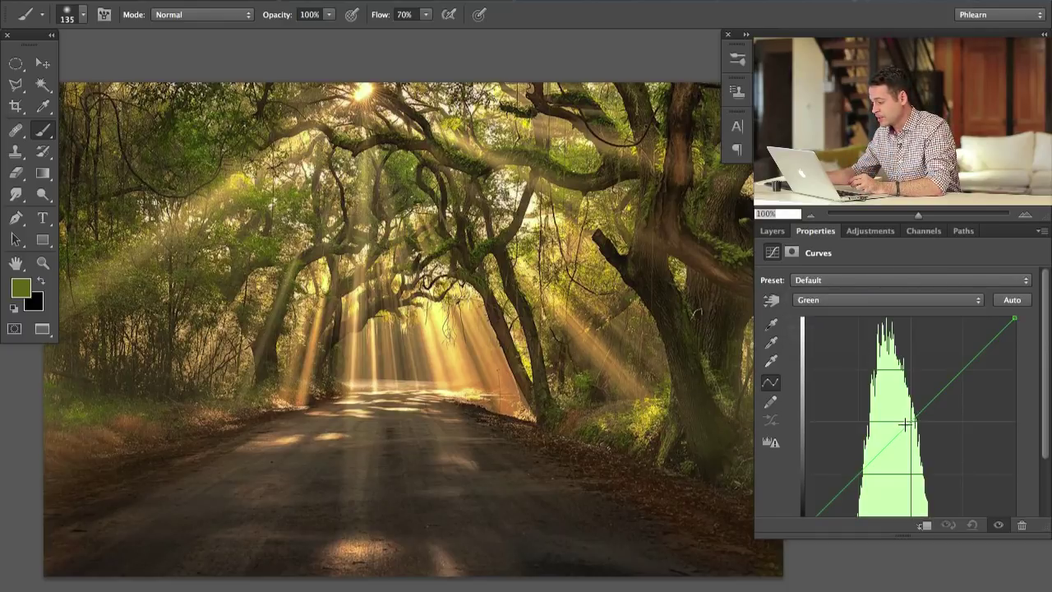
mouse_move(905, 423)
left_mouse_down()
mouse_move(865, 383)
mouse_move(897, 417)
left_mouse_up()
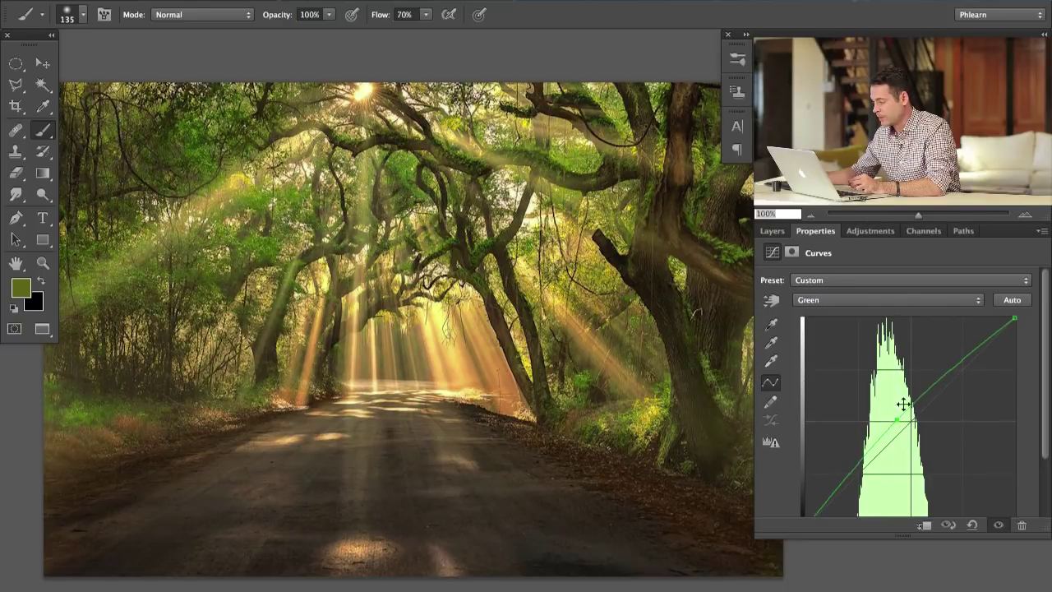
left_click(843, 301)
left_click(846, 312)
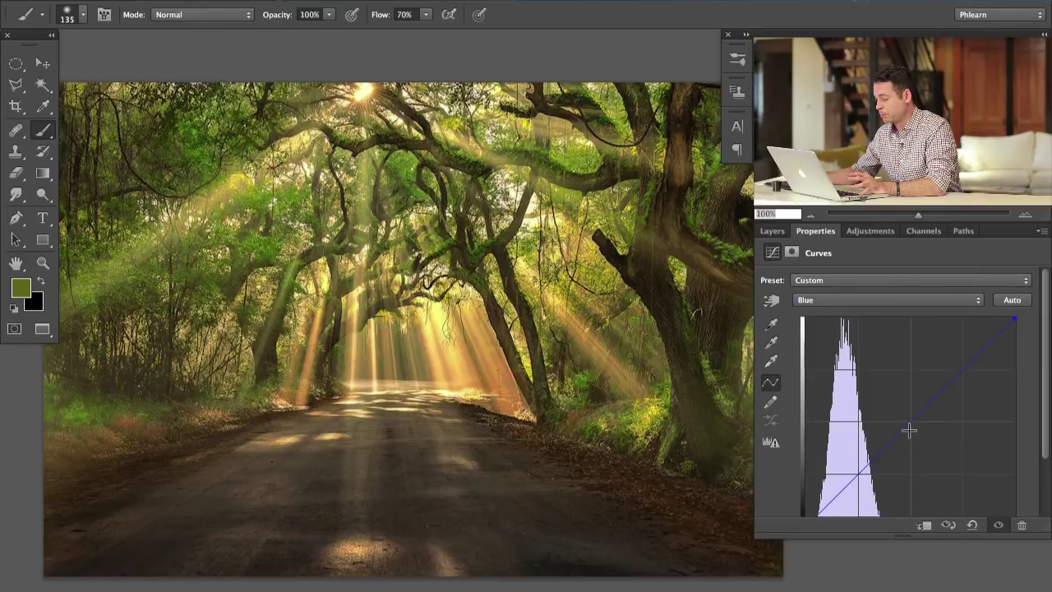
left_click_drag(908, 429, 927, 450)
Step: Raise the midtones of the Red curve slightly to warm the foliage on the Curves 3 layer
left_click(848, 300)
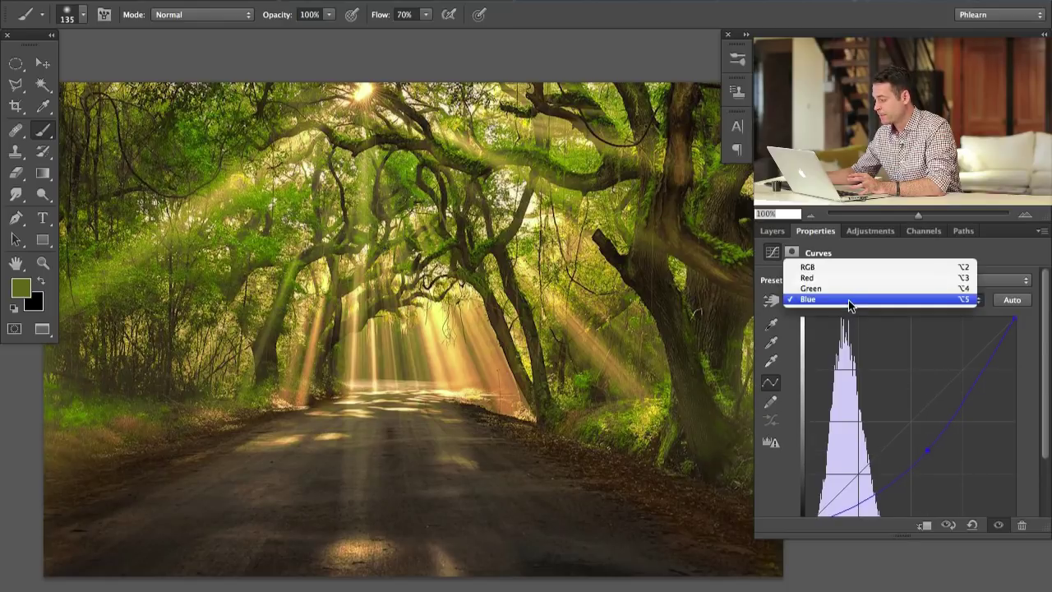
left_click(843, 277)
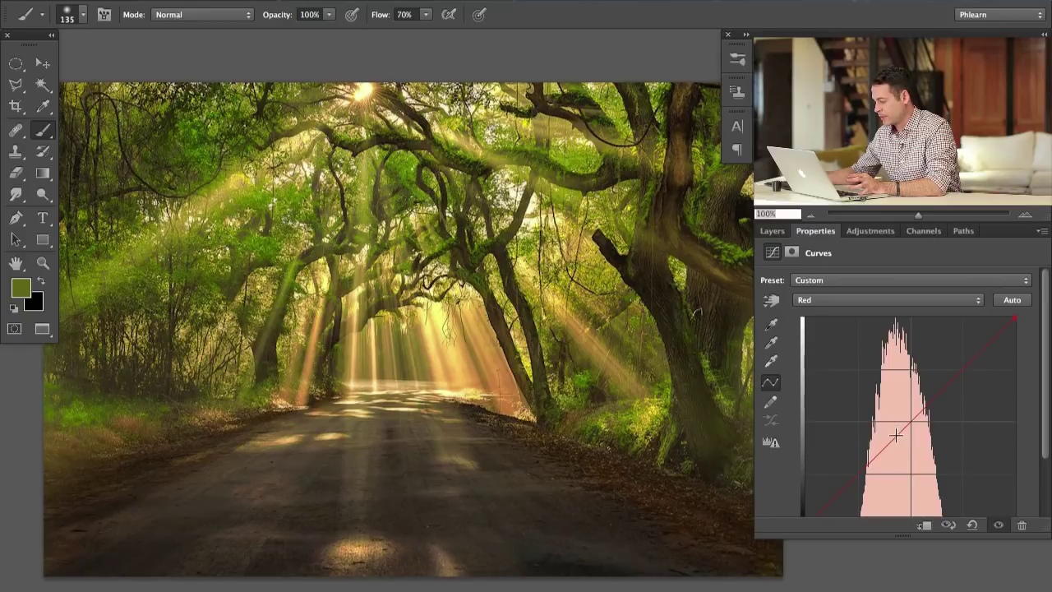
left_click_drag(899, 442, 895, 429)
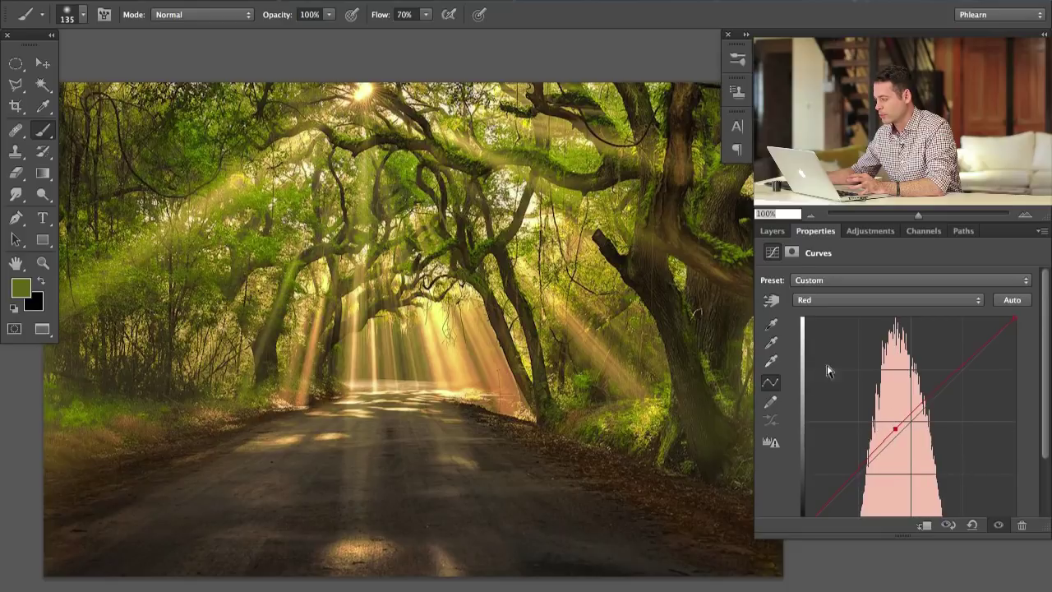
Step: Compare the photo with and without the Curves 3 layer, leaving it visible
left_click(770, 231)
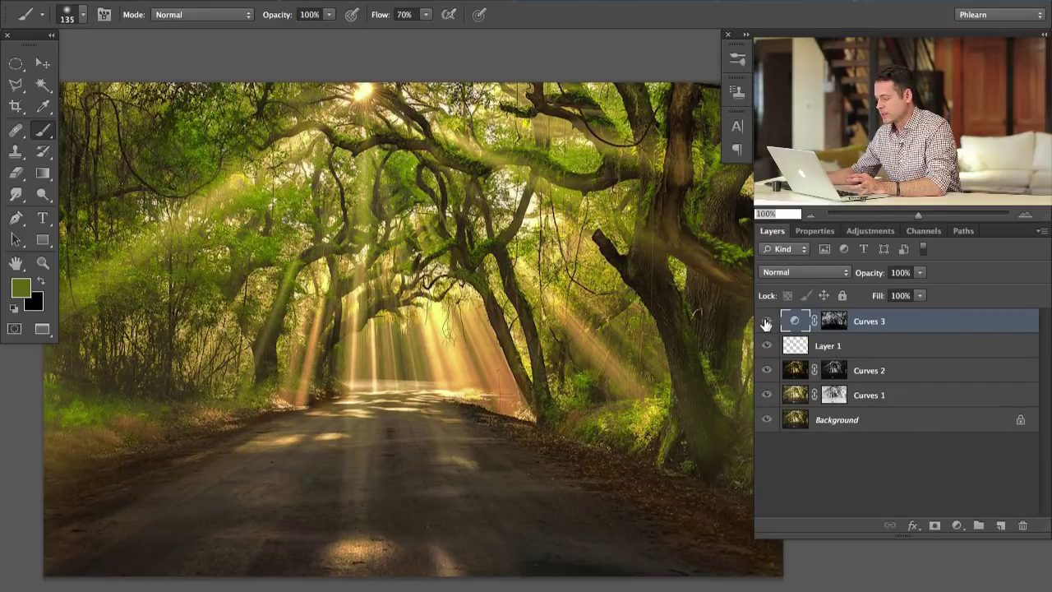
left_click(766, 322)
left_click(767, 322)
left_click(767, 321)
left_click(768, 321)
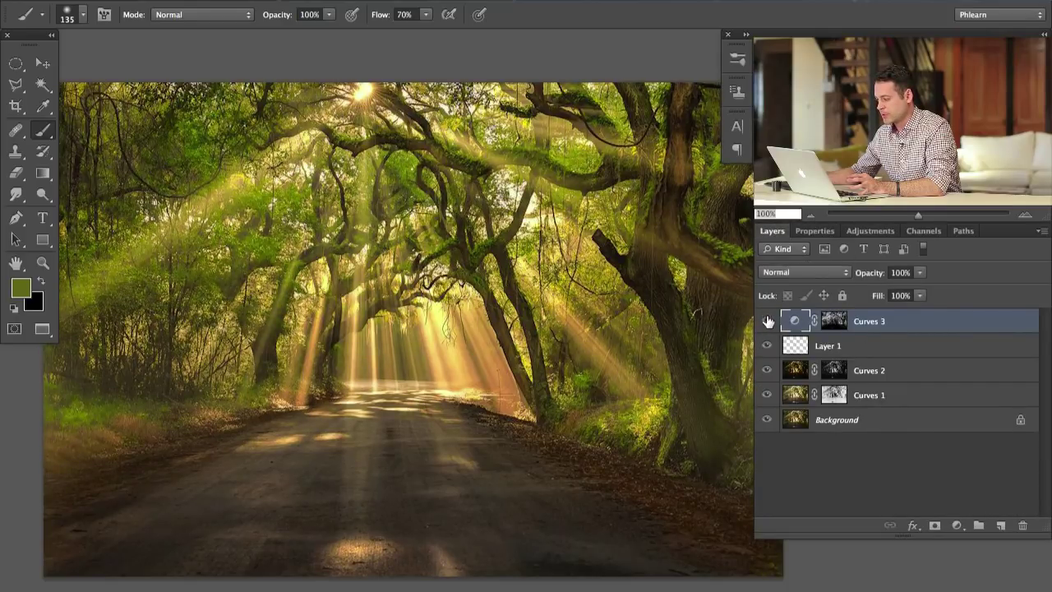
left_click(768, 321)
left_click(767, 321)
left_click(767, 322)
left_click(766, 320)
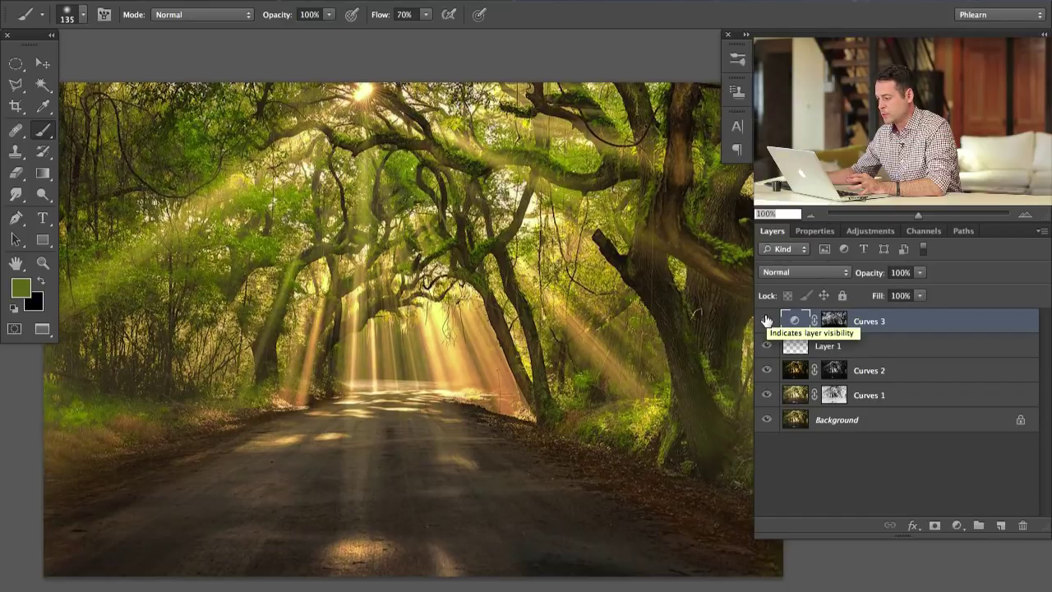
left_click(767, 321)
left_click(767, 321)
left_click(767, 322)
left_click(767, 321)
left_click(767, 321)
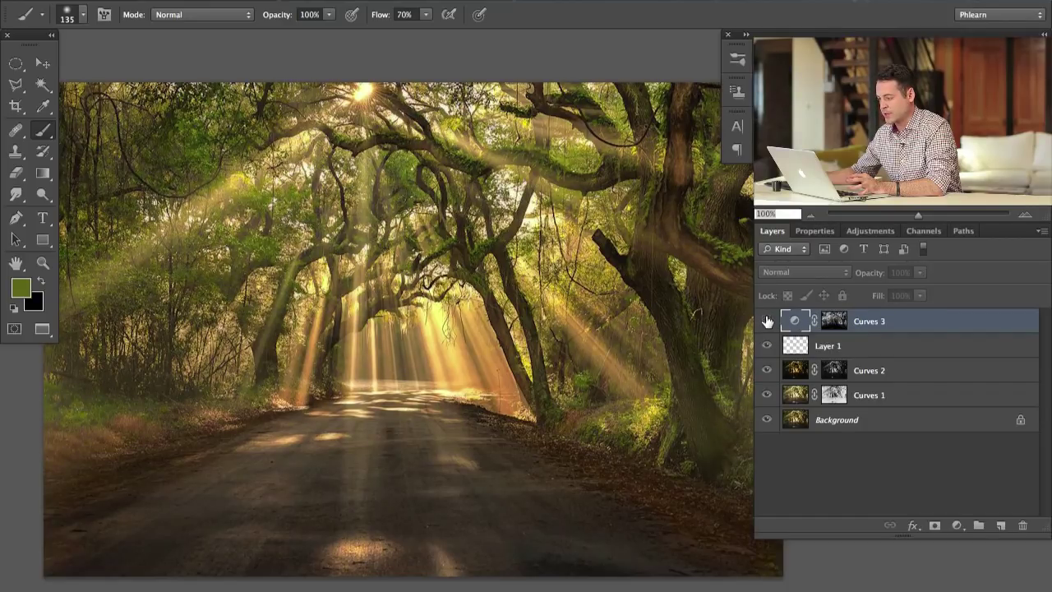
left_click(767, 322)
left_click(767, 321)
left_click(767, 322)
left_click(767, 321)
left_click(767, 322)
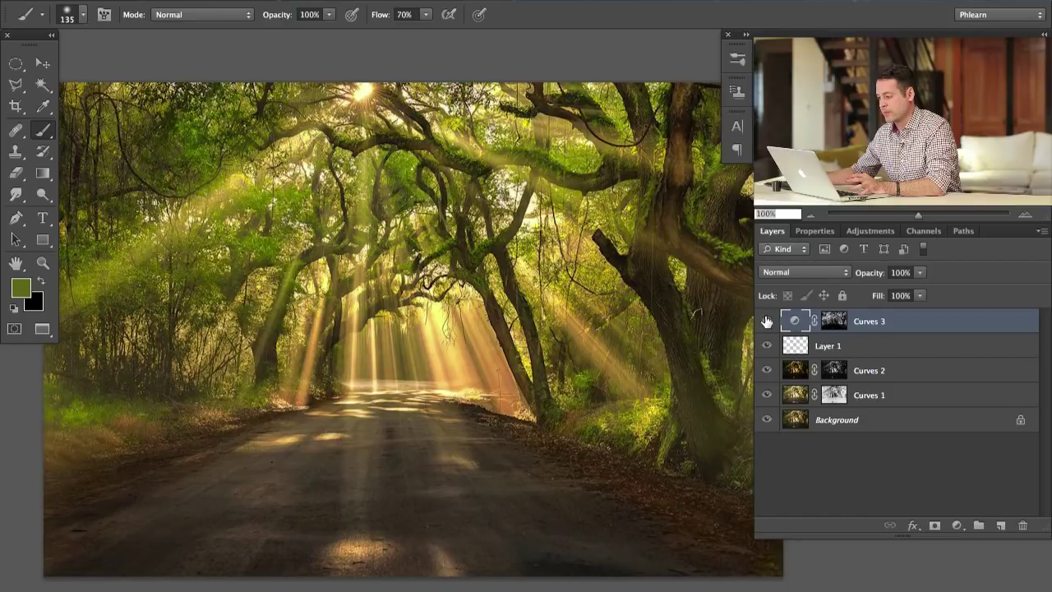
left_click(767, 322)
left_click(767, 321)
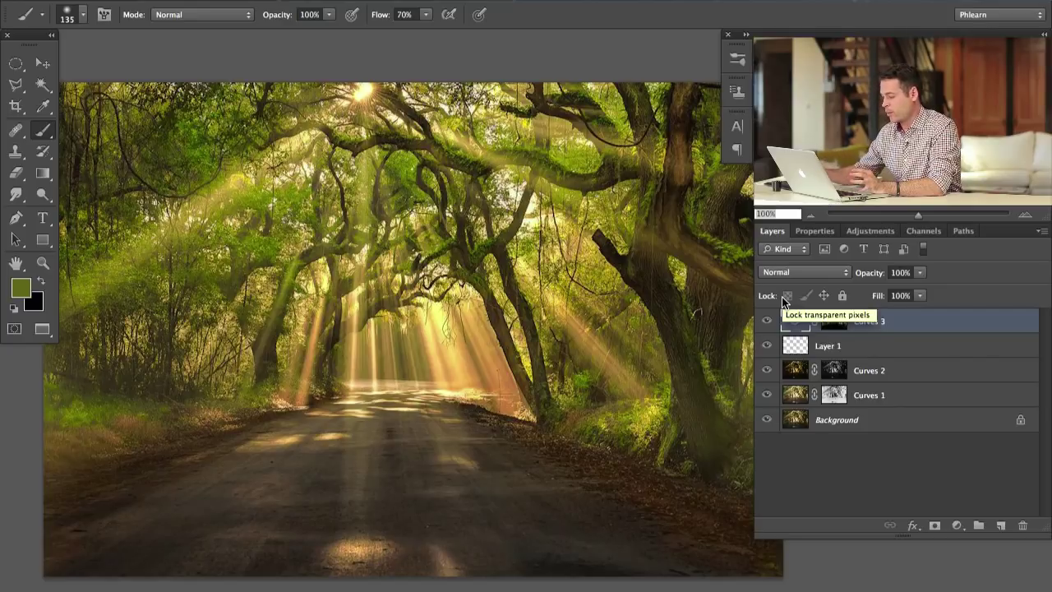
Step: Sample a dark brown from the leaf-covered ground at the road's right side, and select matching tones using Color Range with Fuzziness 61
left_click(795, 352)
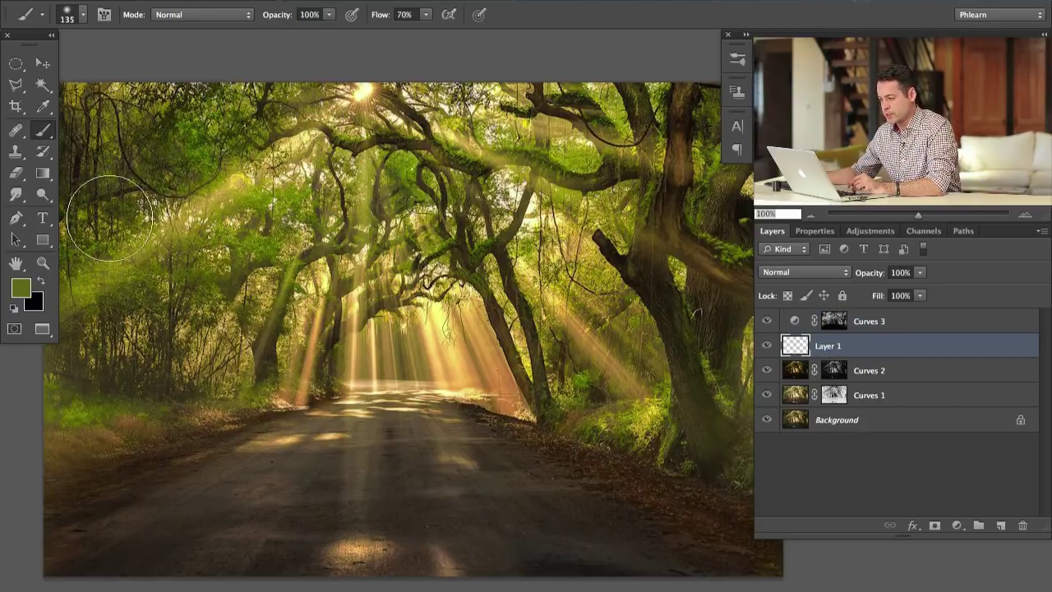
left_click(669, 496, "alt")
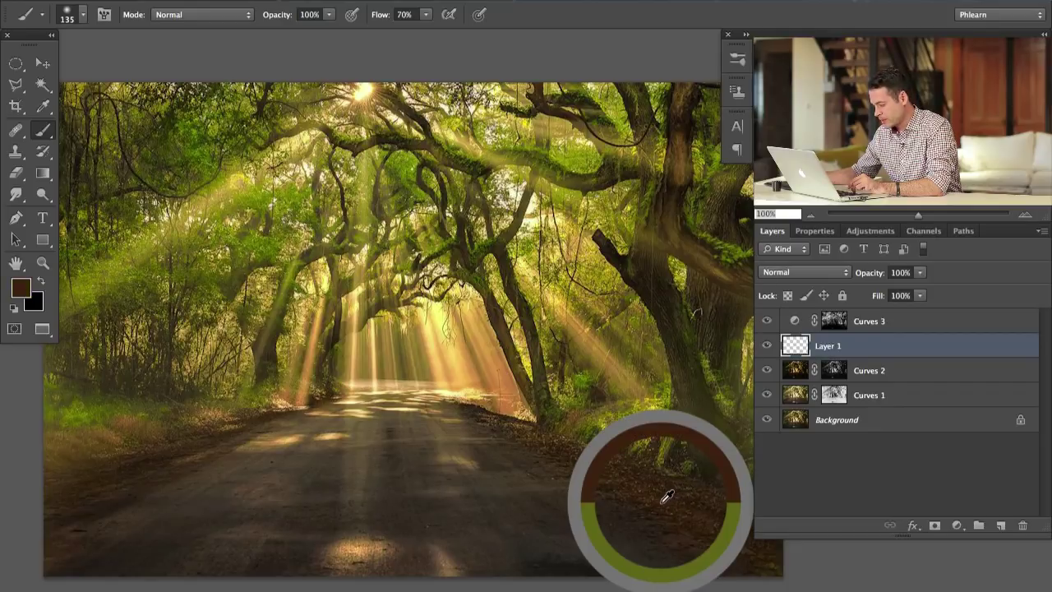
left_click(666, 497, "alt")
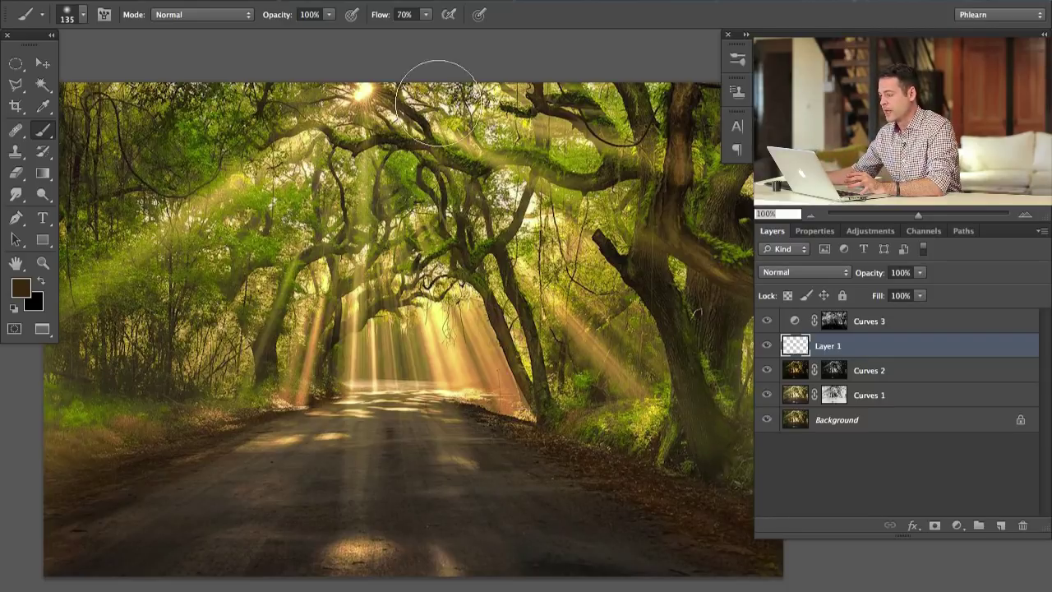
left_click(343, 1)
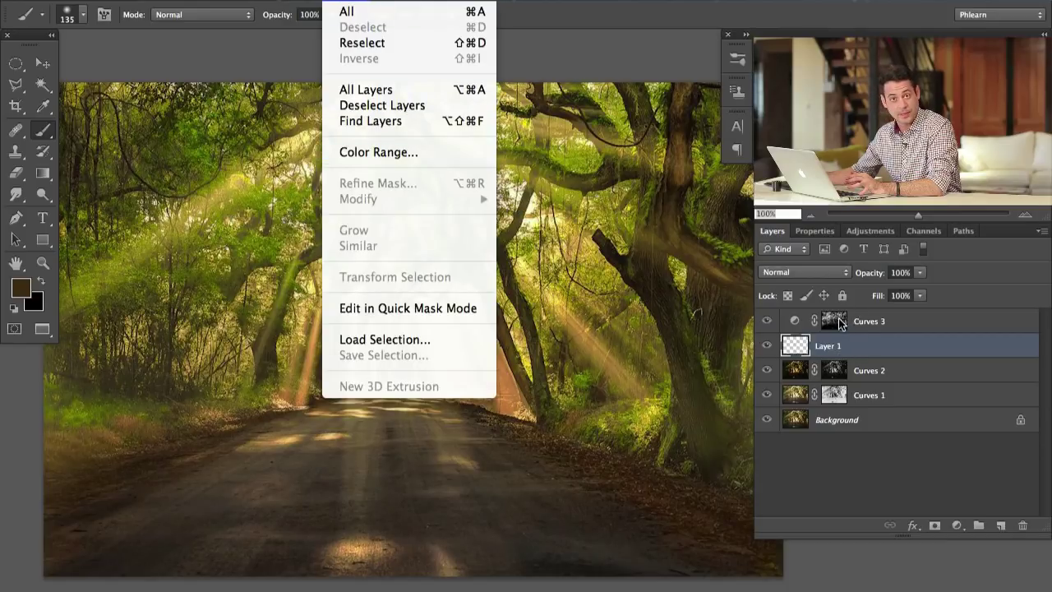
left_click(445, 151)
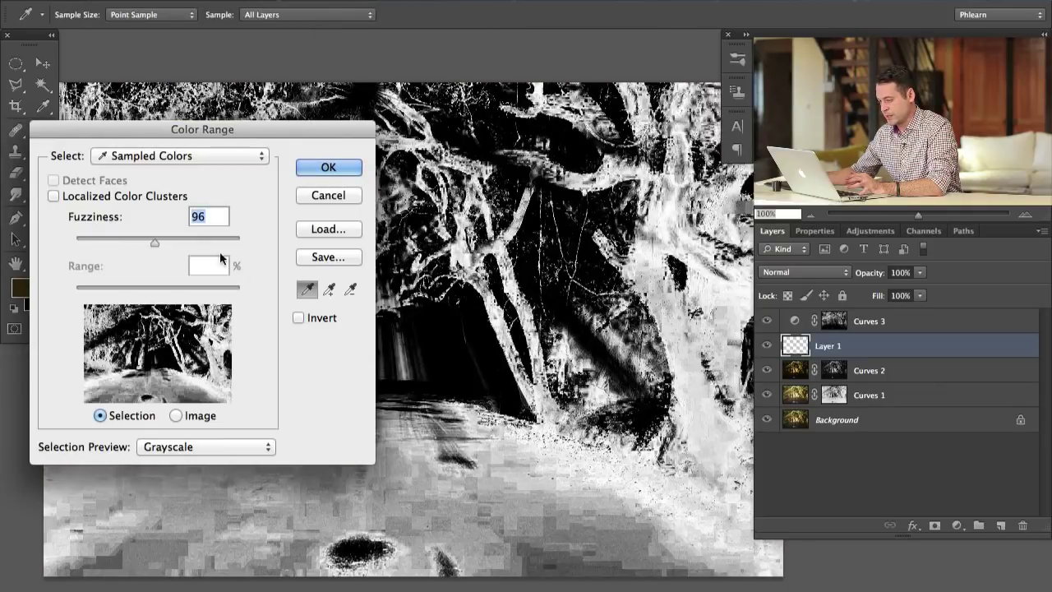
left_click_drag(153, 241, 125, 238)
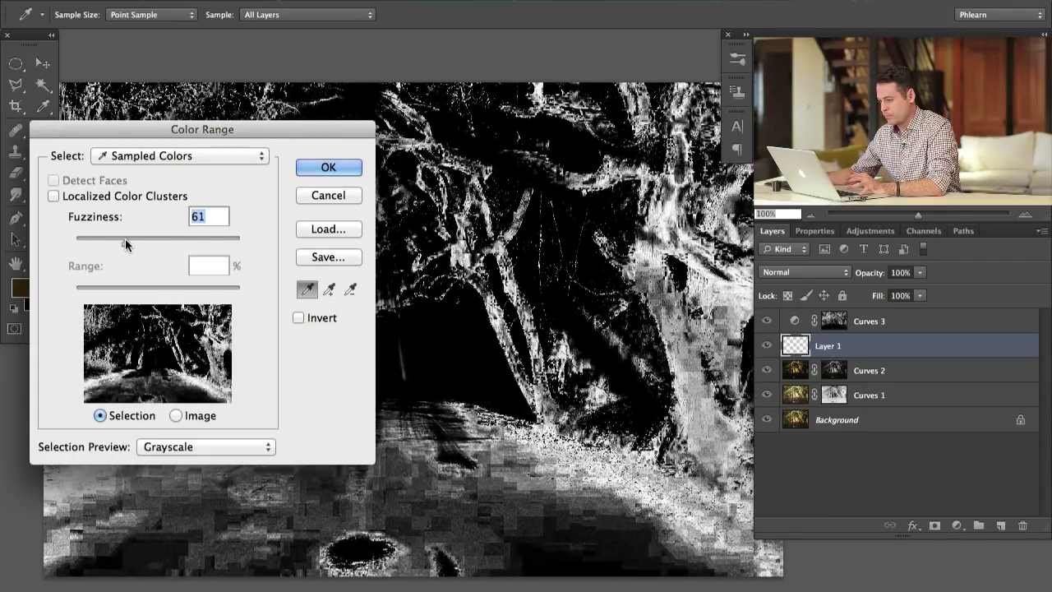
key("Return")
key("b")
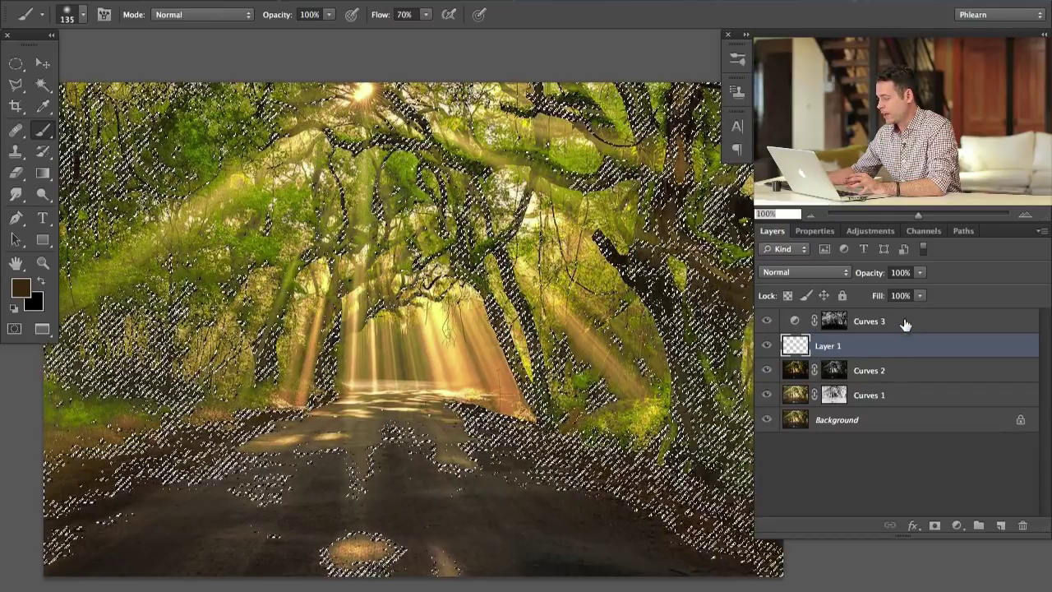
Step: Add a Curves adjustment layer above Curves 3, masked by the brown-tone selection
left_click(909, 322)
key("d")
left_click(958, 526)
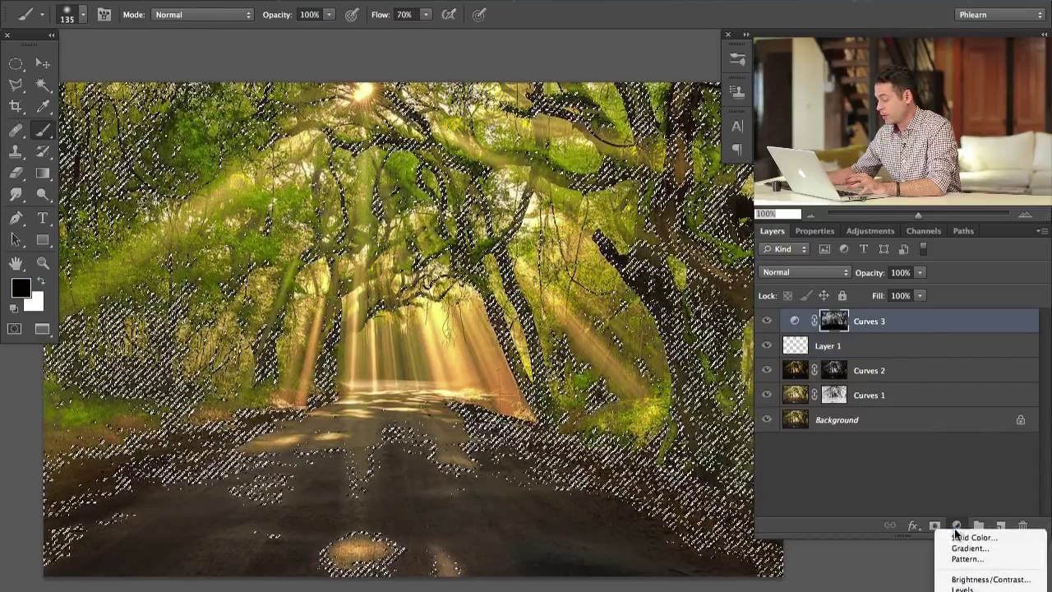
left_click(965, 579)
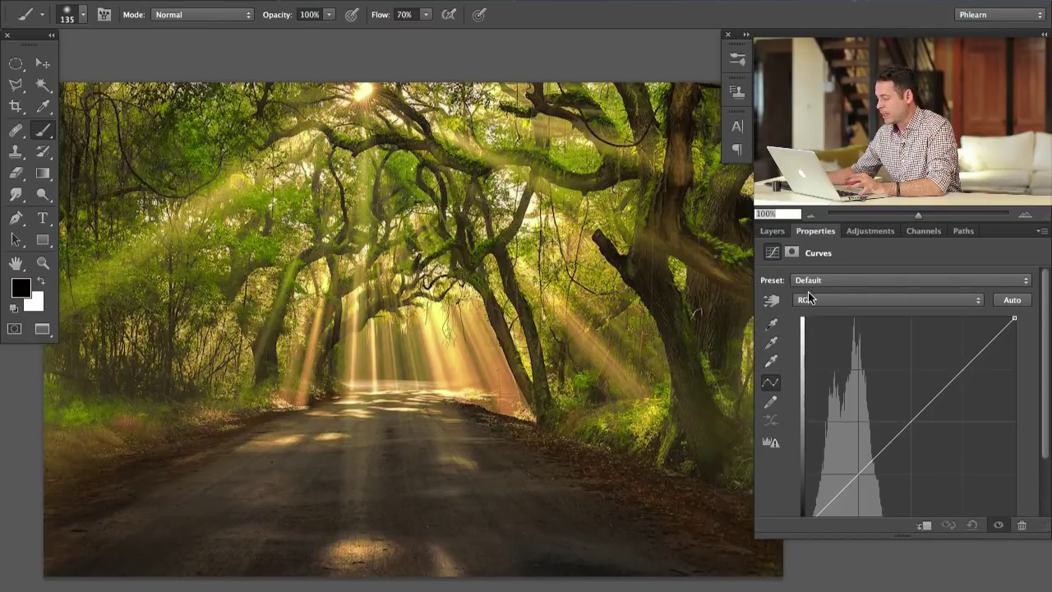
Step: Dismiss the reminder notification, inspect the Curves 4 mask on its own, and open that layer's curve settings
left_click(764, 233)
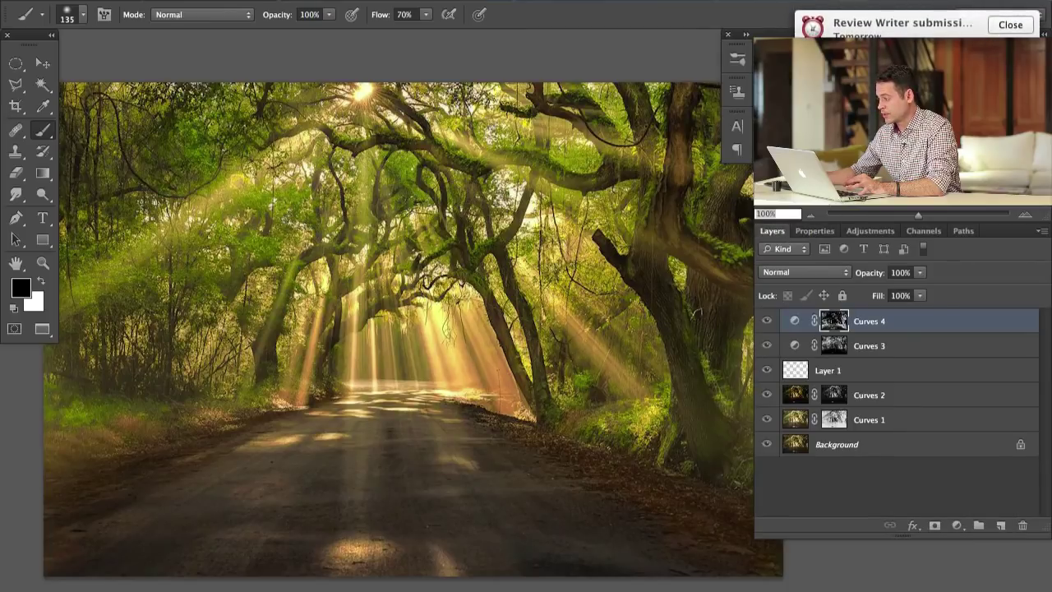
left_click(1003, 28)
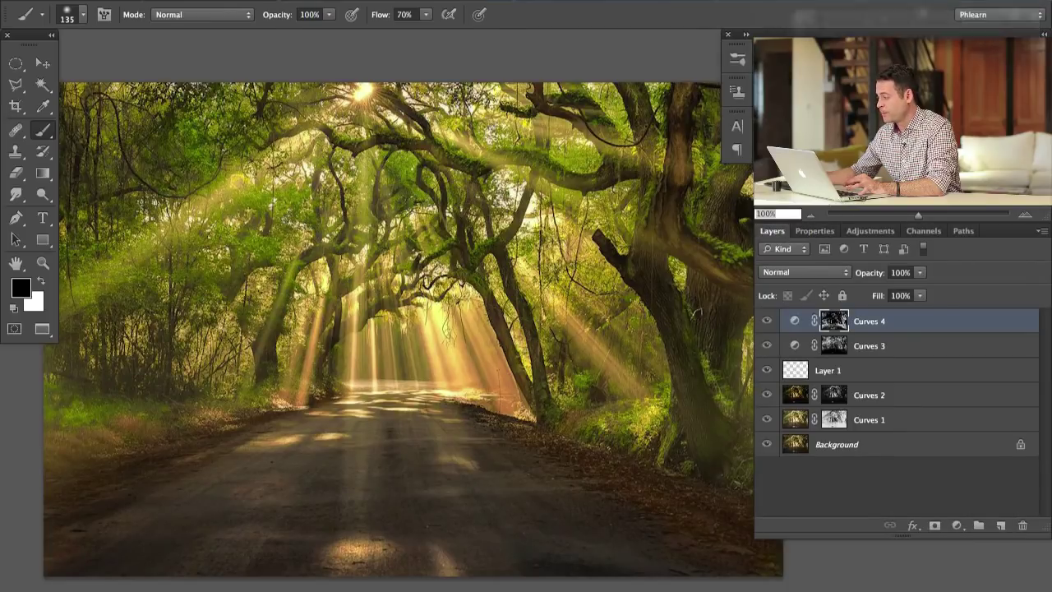
left_click(834, 319, "alt")
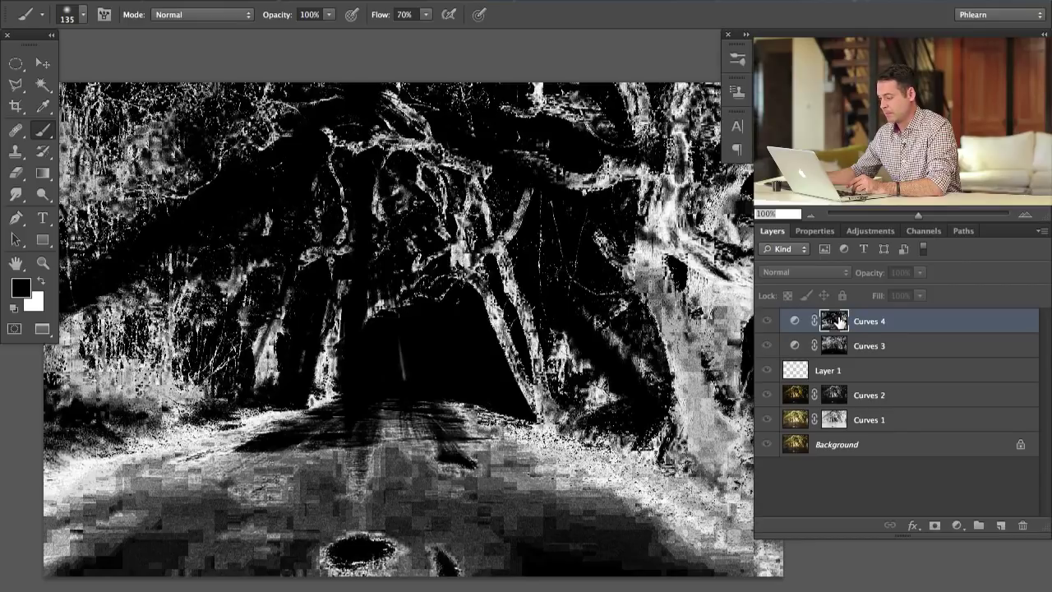
left_click(835, 321, "alt")
double_click(794, 321)
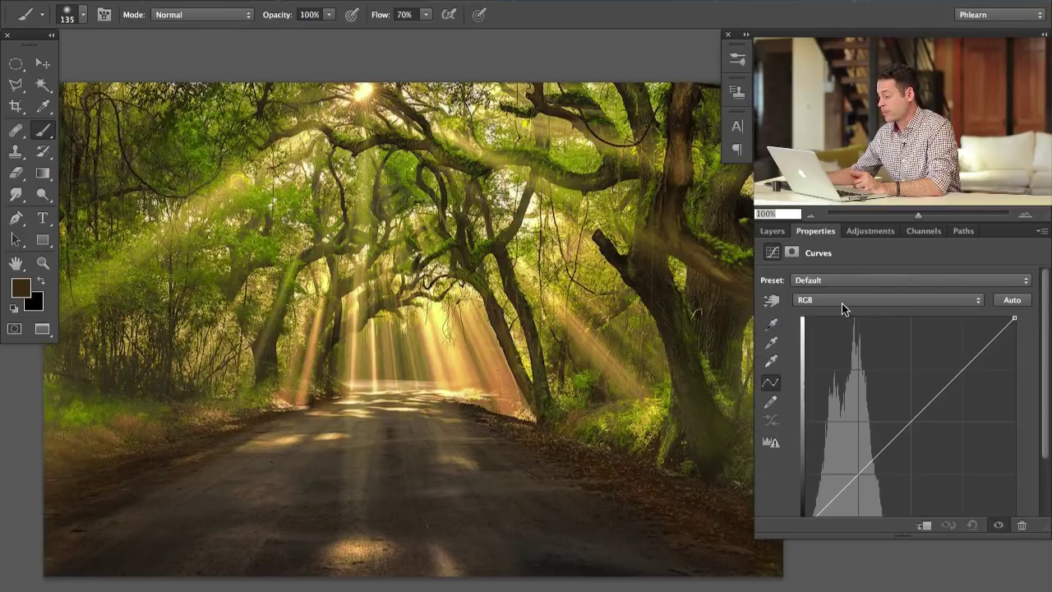
Step: Raise the midtones of the Red curve and, more slightly, the Green curve on the Curves 4 layer
left_click(842, 303)
left_click(846, 313)
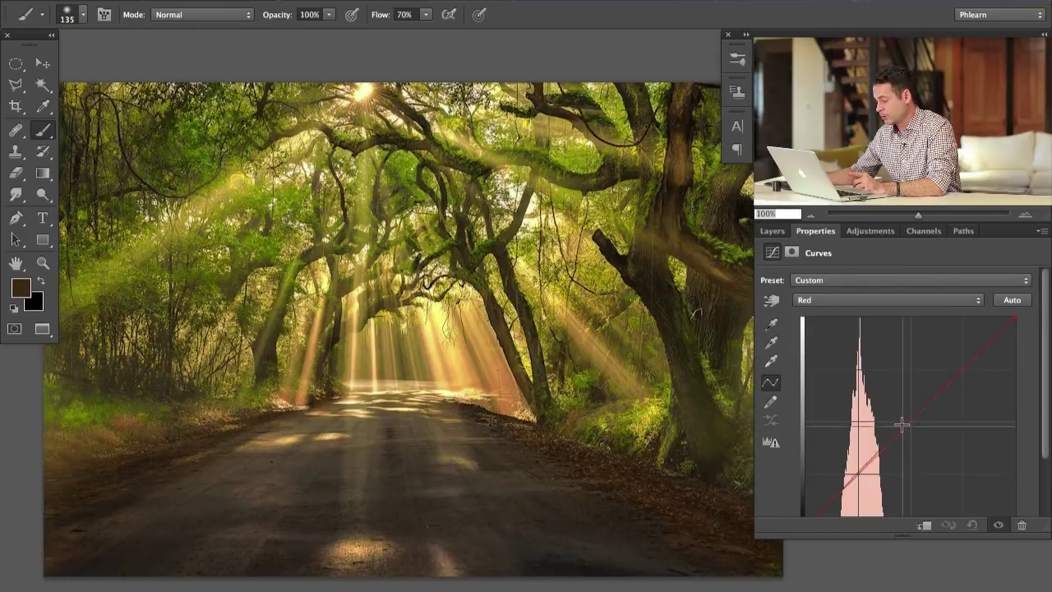
mouse_move(902, 424)
left_mouse_down()
mouse_move(900, 413)
mouse_move(910, 432)
left_mouse_up()
left_click(858, 305)
left_click(857, 310)
Step: Lower the RGB curve's midtones slightly on Curves 4, and fine-tune the raised midtone point of the Red curve
left_click(833, 299)
left_click(833, 277)
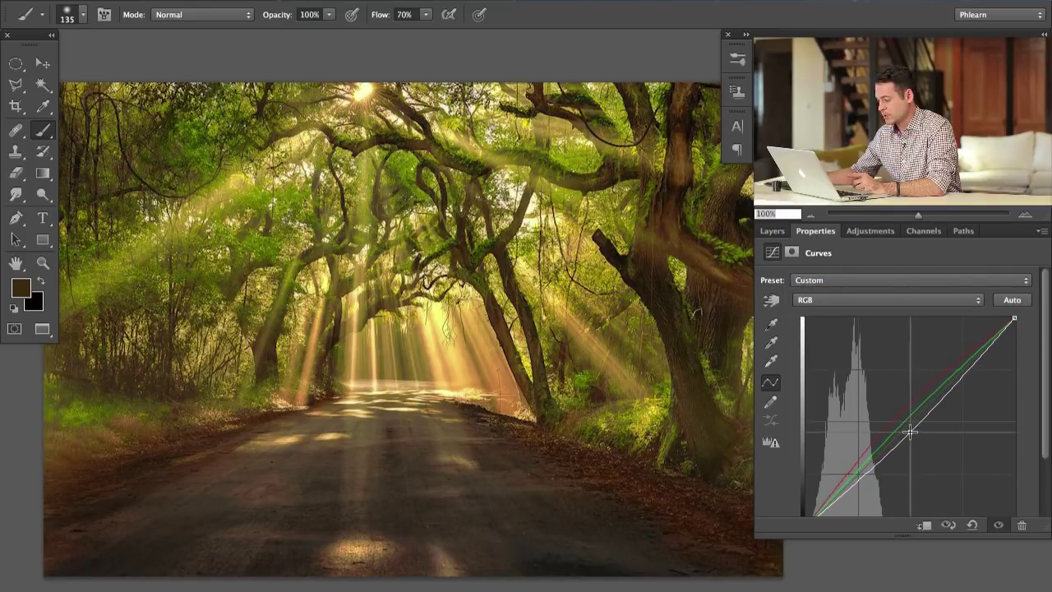
left_click(824, 300)
left_click(840, 310)
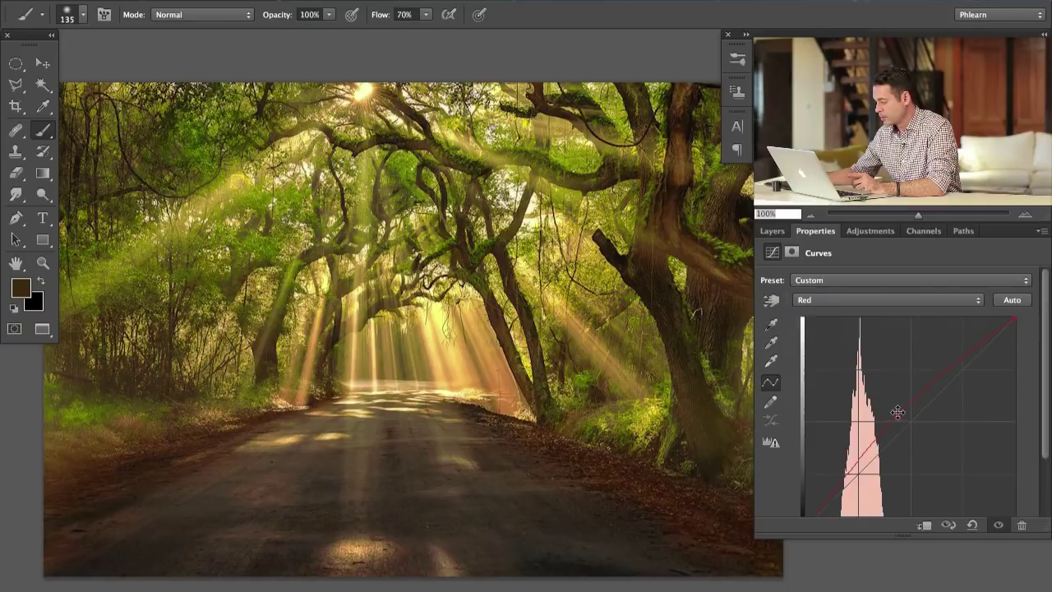
left_click_drag(897, 412, 907, 404)
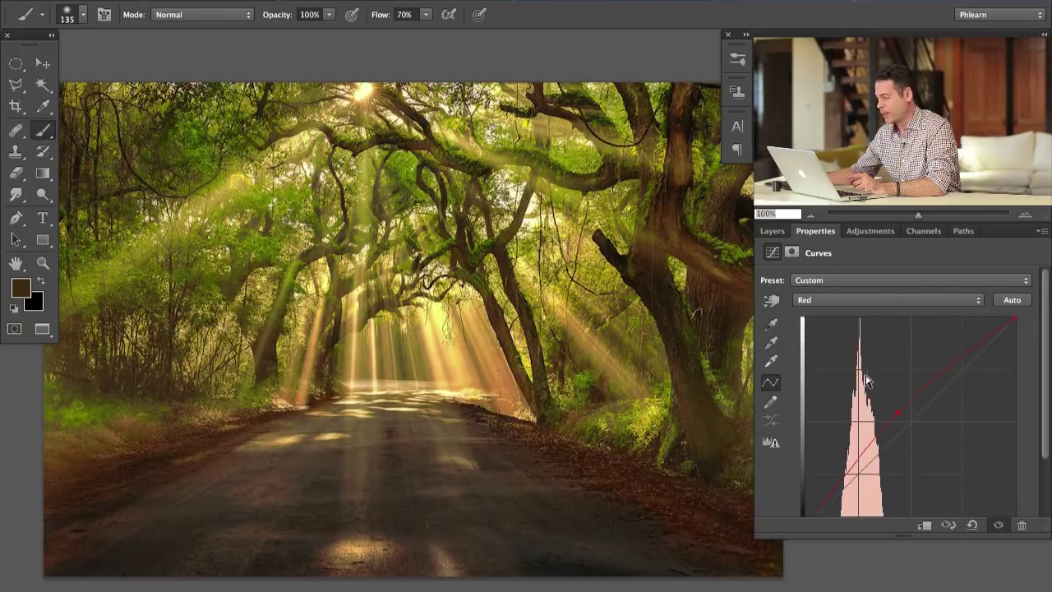
Step: Compare the photo with and without the Curves 4 layer
left_click(776, 233)
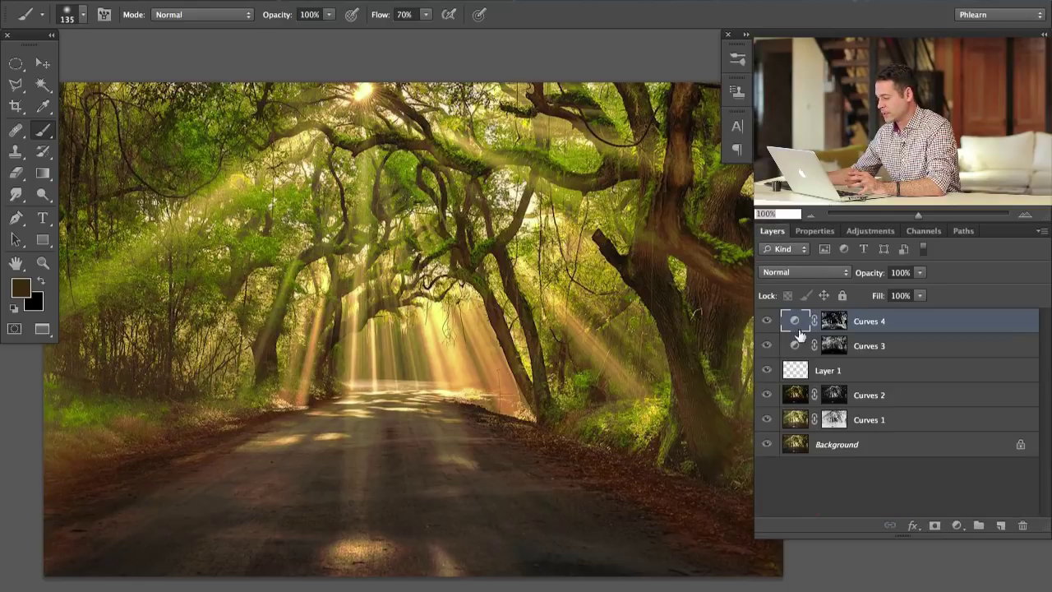
left_click(766, 321)
left_click(766, 320)
left_click(767, 320)
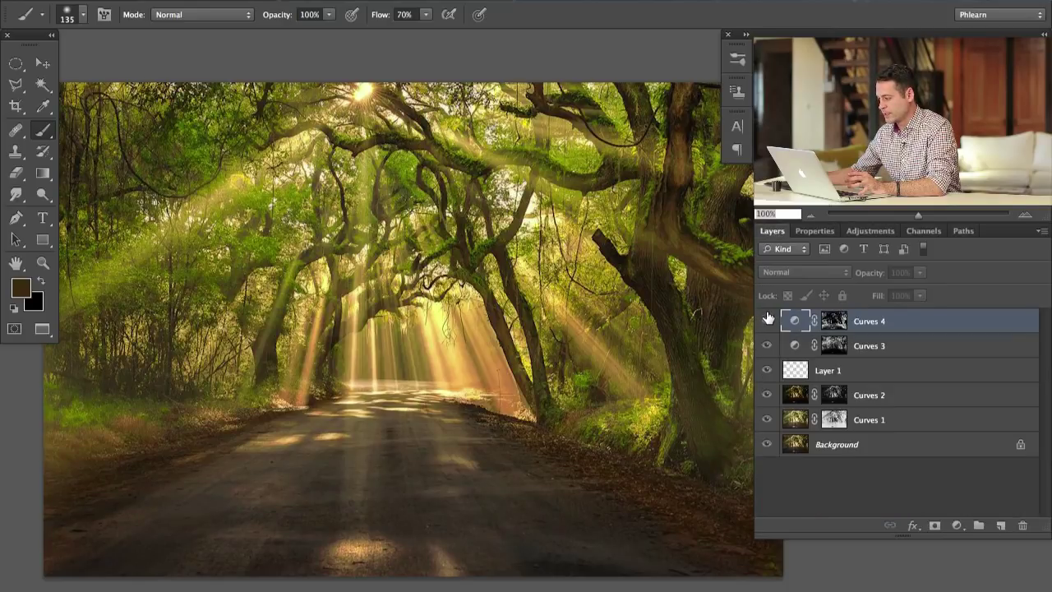
left_click(767, 320)
left_click(767, 319)
left_click(768, 319)
left_click(768, 319)
left_click(768, 319)
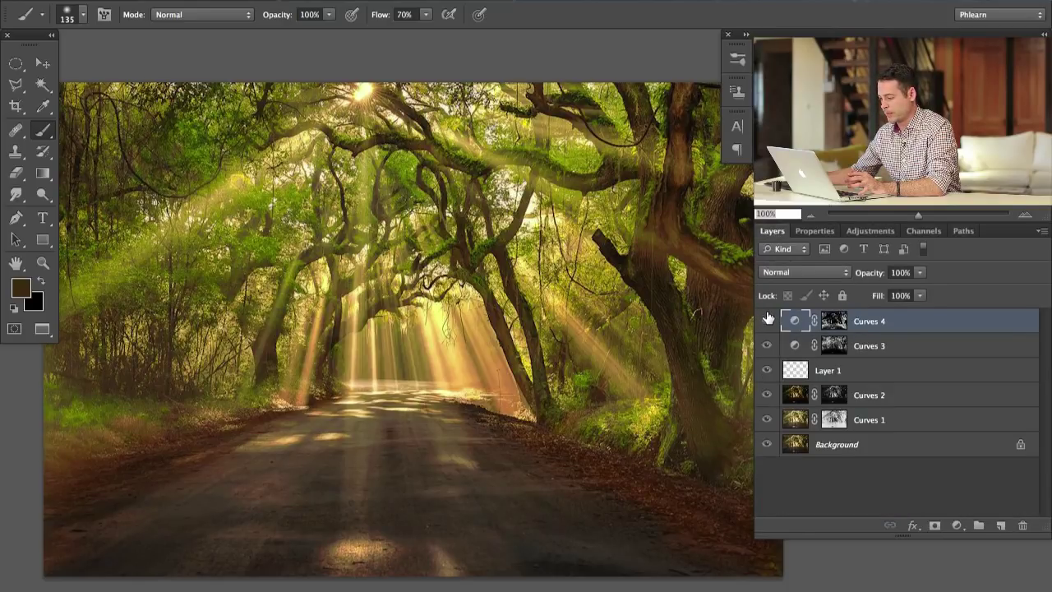
left_click(767, 319)
Step: Hide the Curves 4 and Curves 3 layers, and delete the empty Layer 1
left_click(767, 318)
left_click(767, 346)
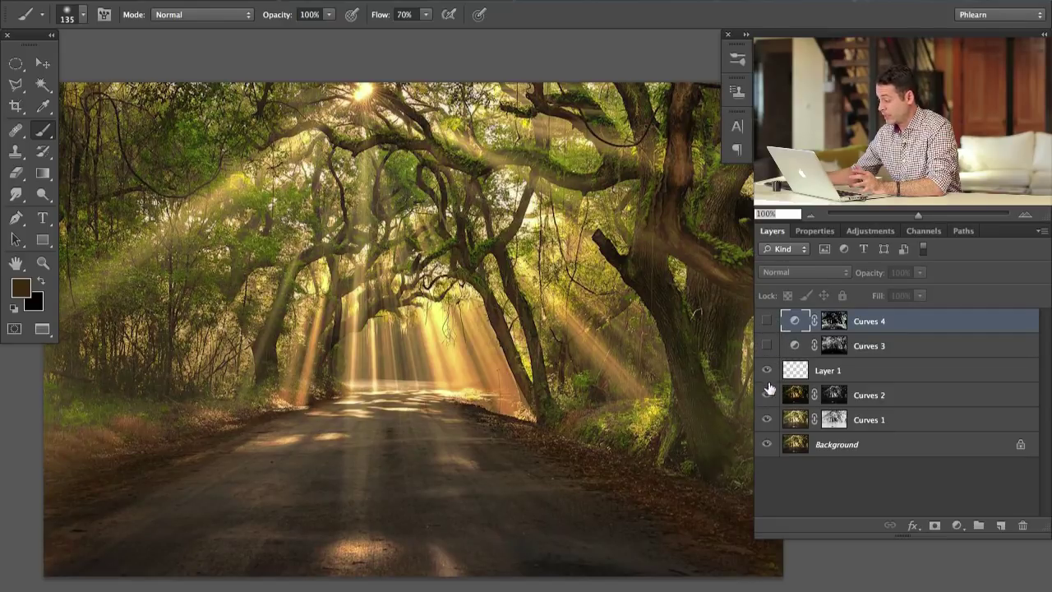
left_click(873, 371)
key("Delete")
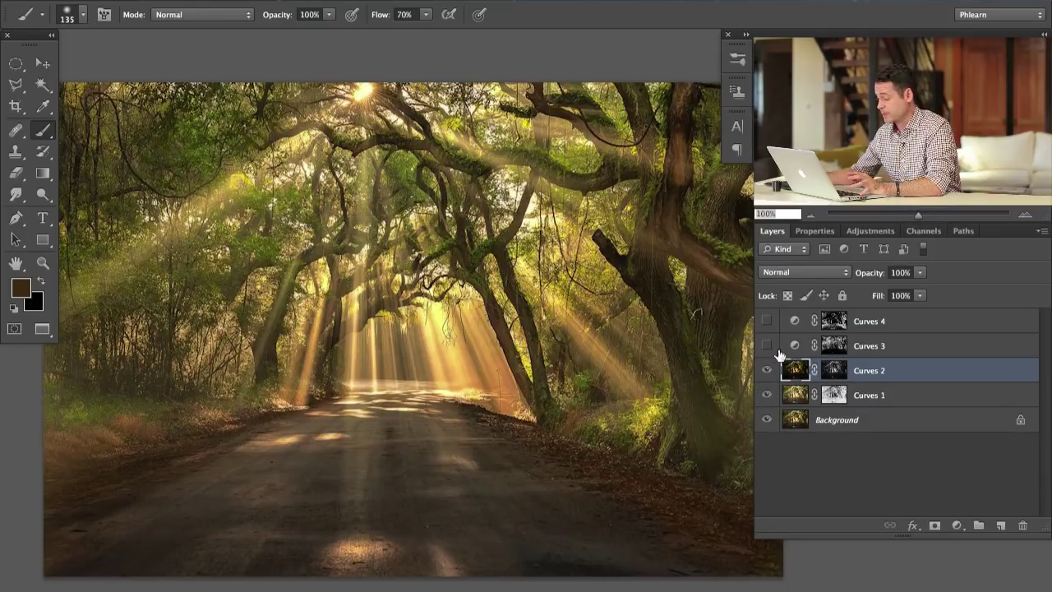
Step: Show the Curves 3 and Curves 4 layers again and compare the photo with and without them
left_click(767, 322)
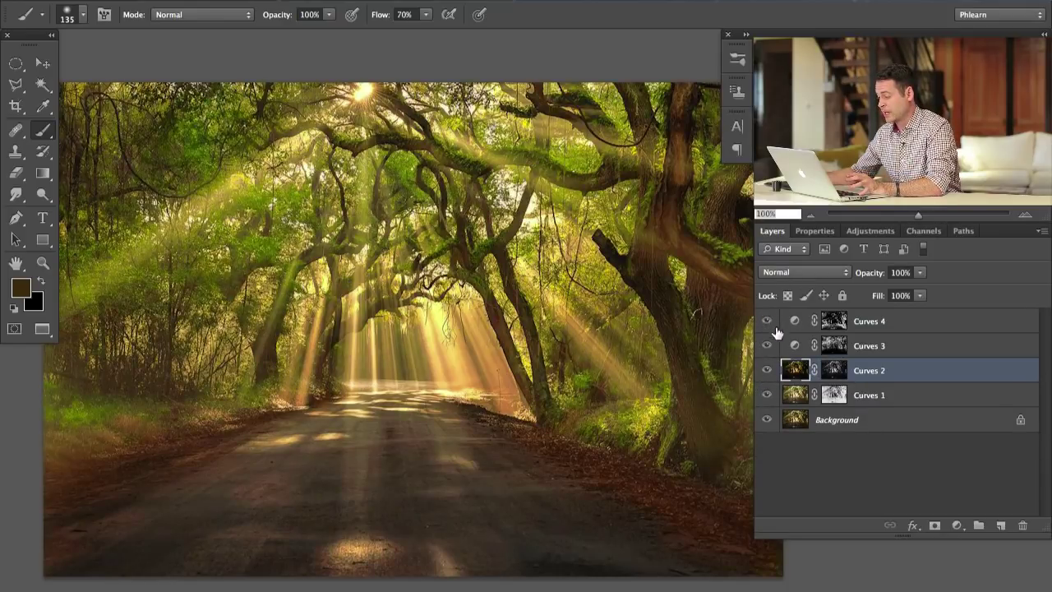
left_click(770, 321)
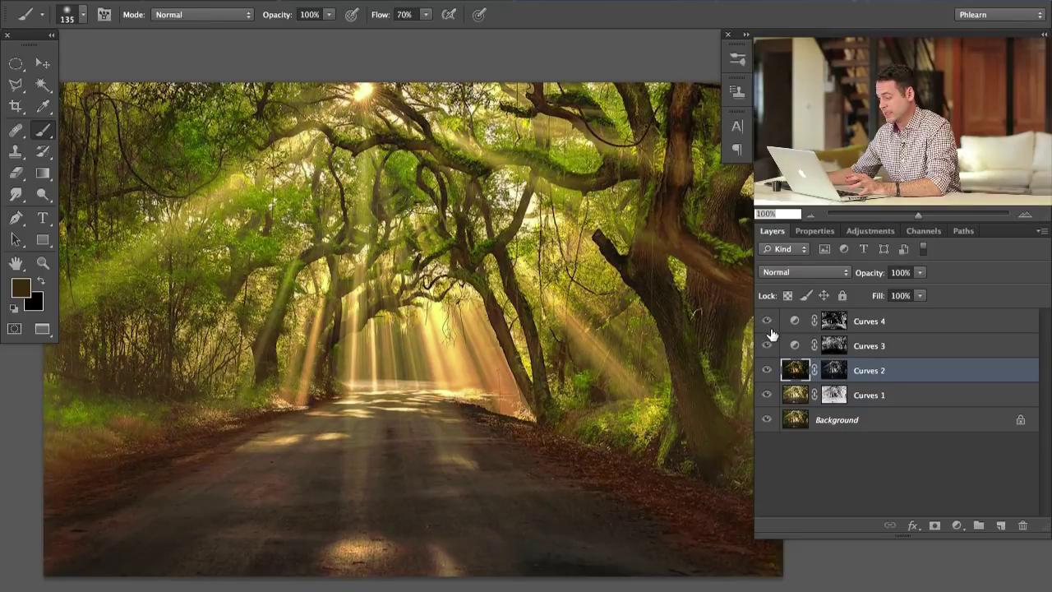
left_click(767, 346)
left_click(768, 320)
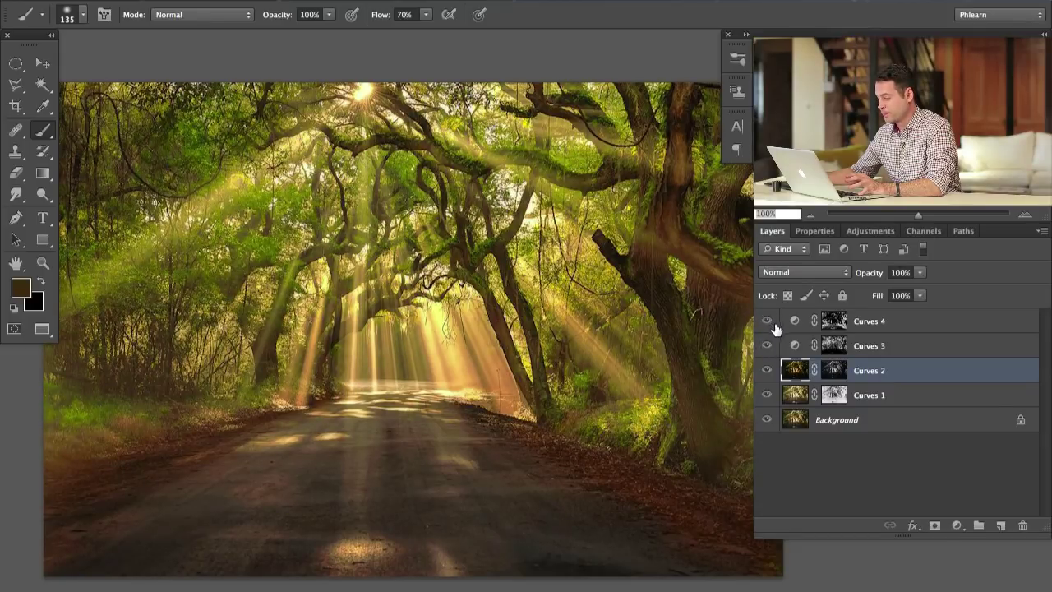
Step: Add a new layer above Curves 4 and stamp all visible layers into it, checking it by toggling its visibility
left_click(894, 327)
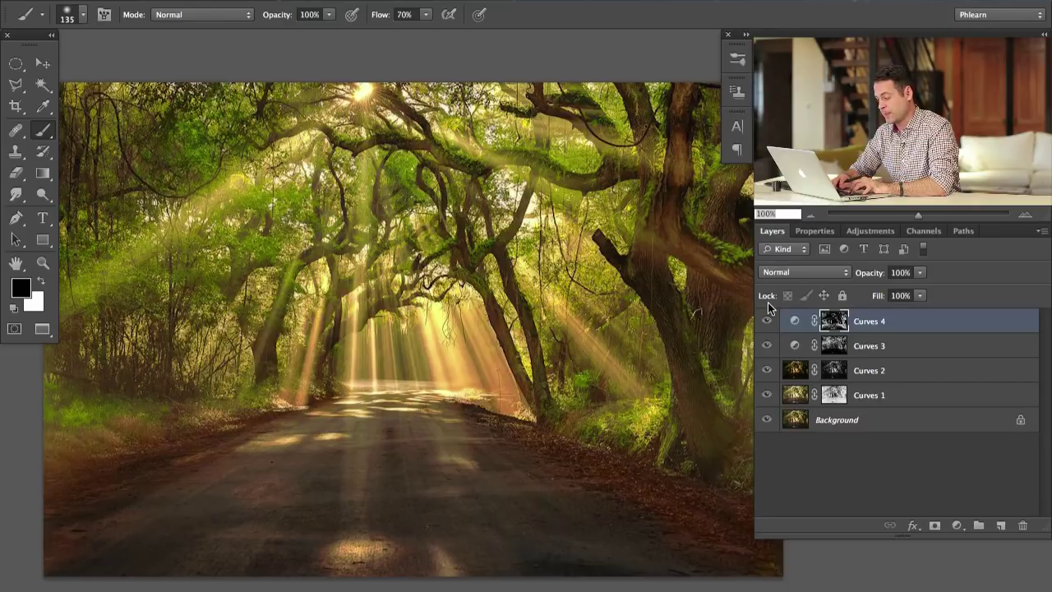
key("ctrl+shift+alt+n")
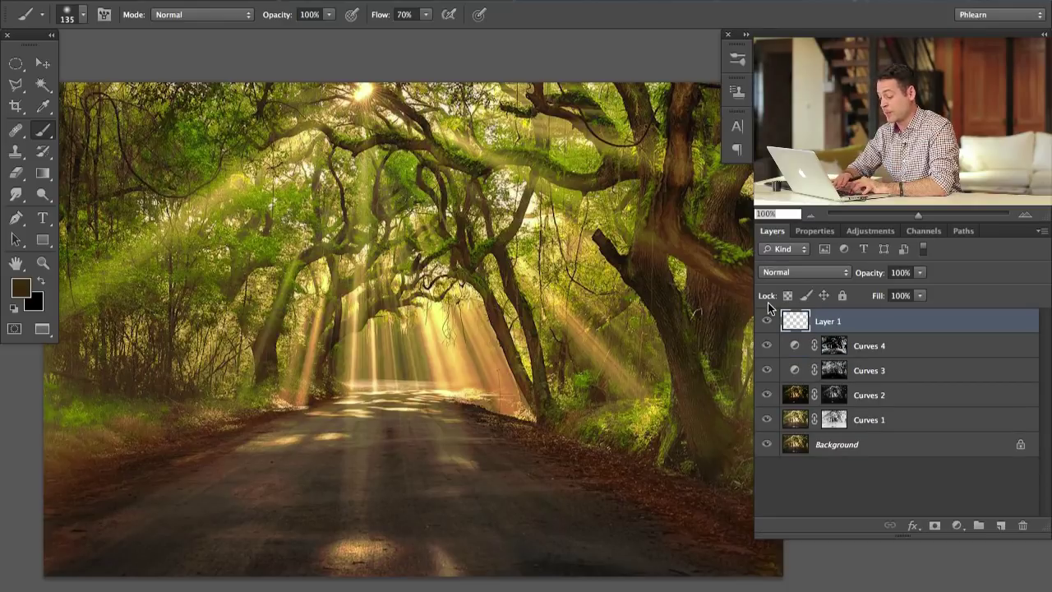
key("ctrl+shift+alt+e")
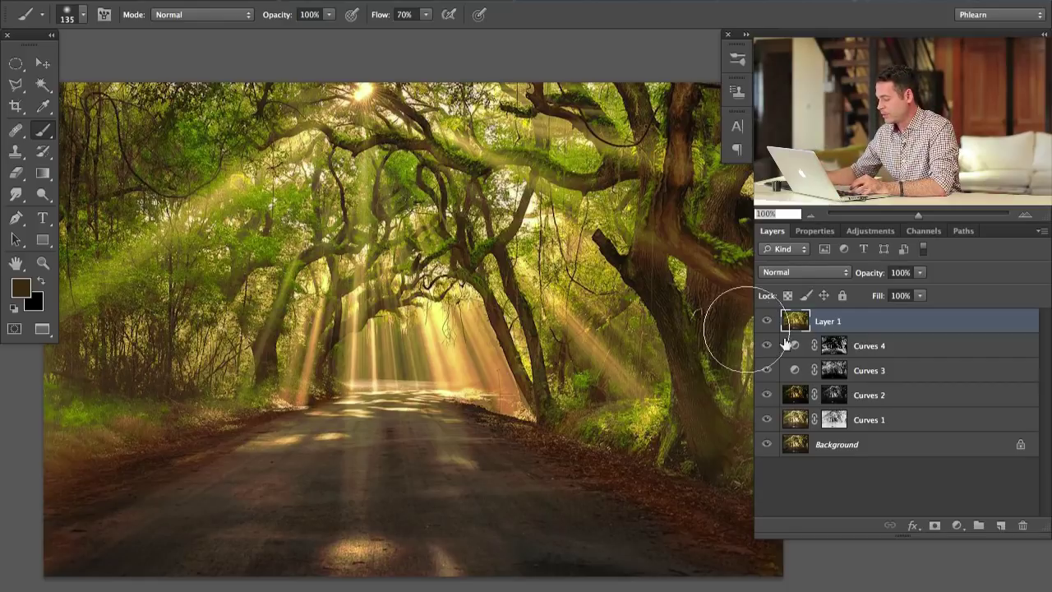
left_click(767, 321)
left_click(767, 322)
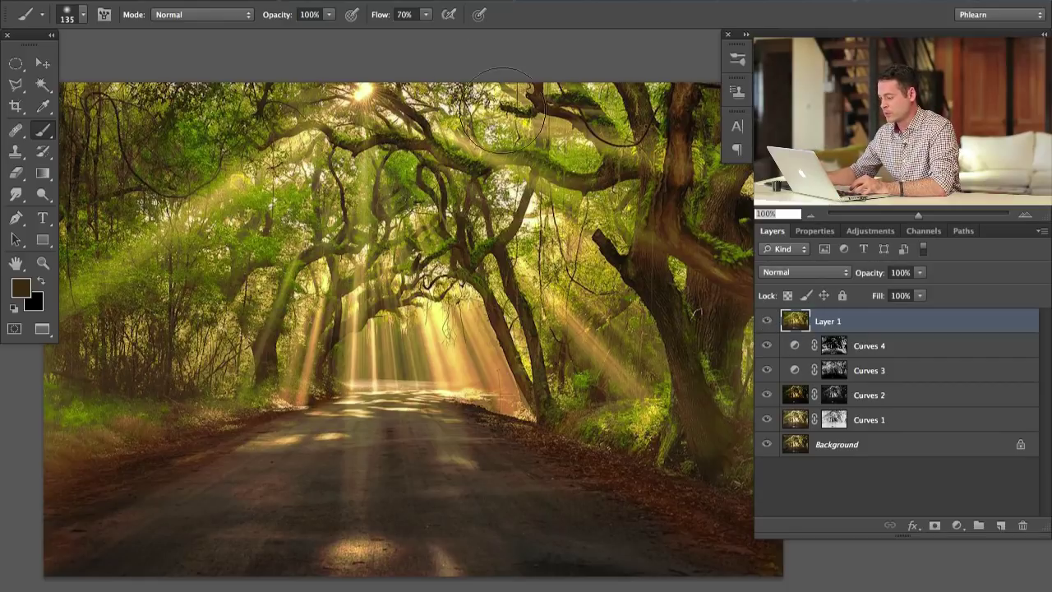
Step: Desaturate the merged Layer 1 and set its blend mode to Linear Light
key("super+shift+u")
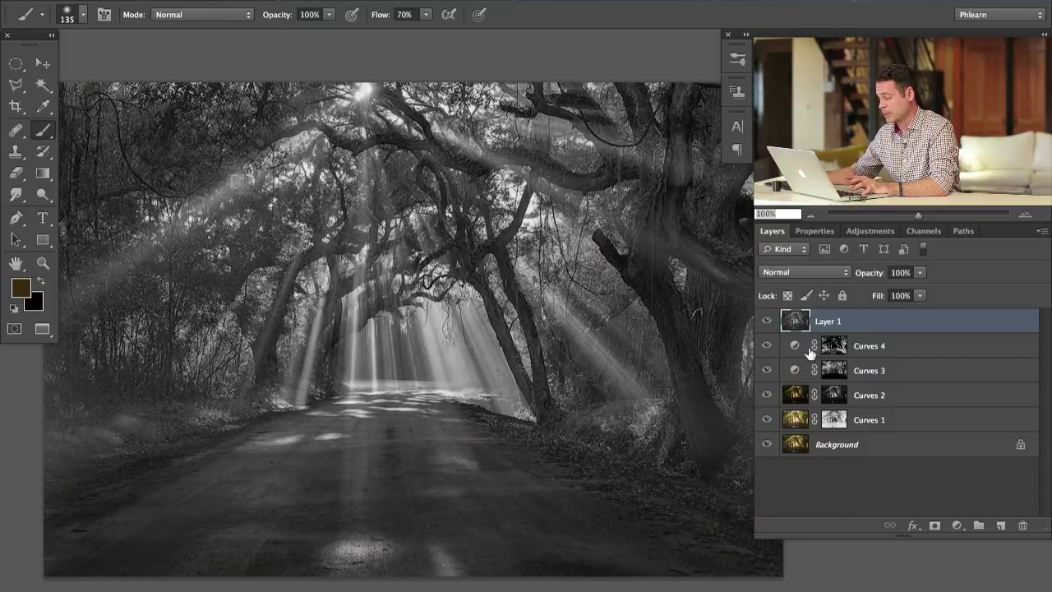
left_click(812, 272)
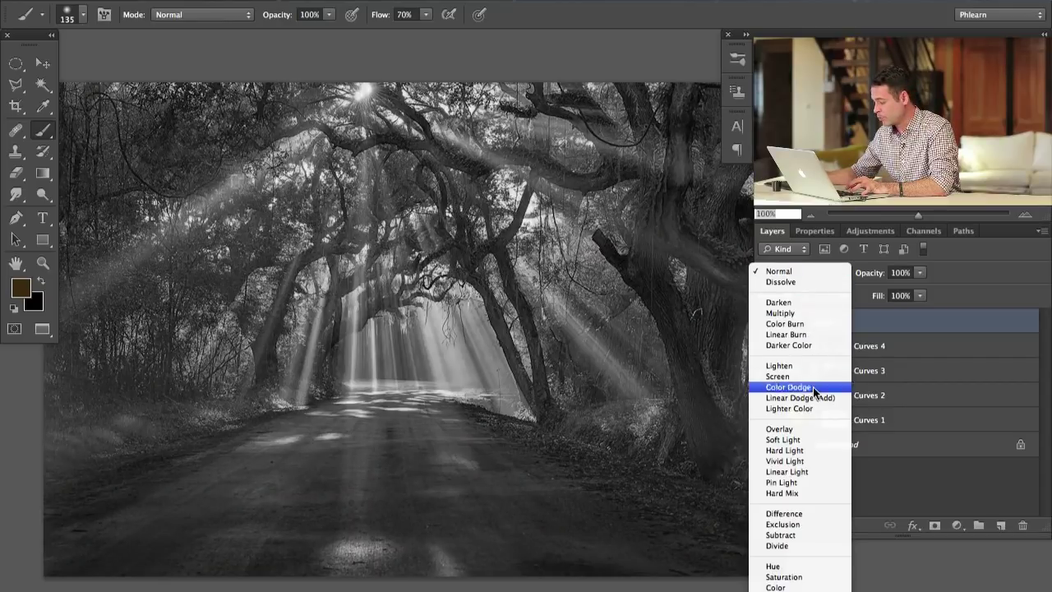
left_click(812, 471)
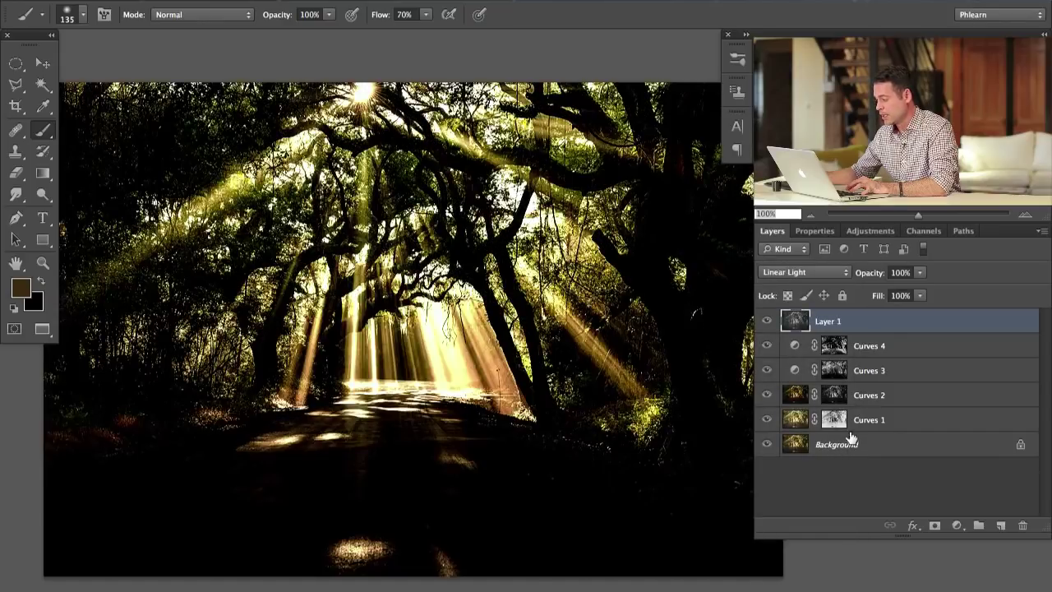
Step: Apply a High Pass filter with a radius of 0.5 pixels to Layer 1 to sharpen fine detail
left_click(383, 2)
mouse_move(540, 308)
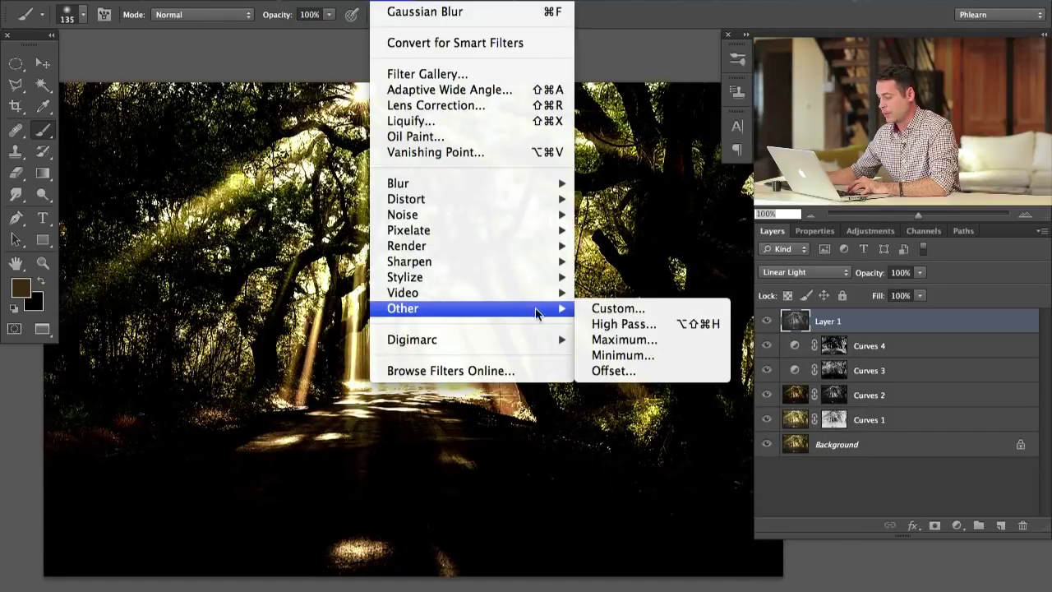
left_click(645, 323)
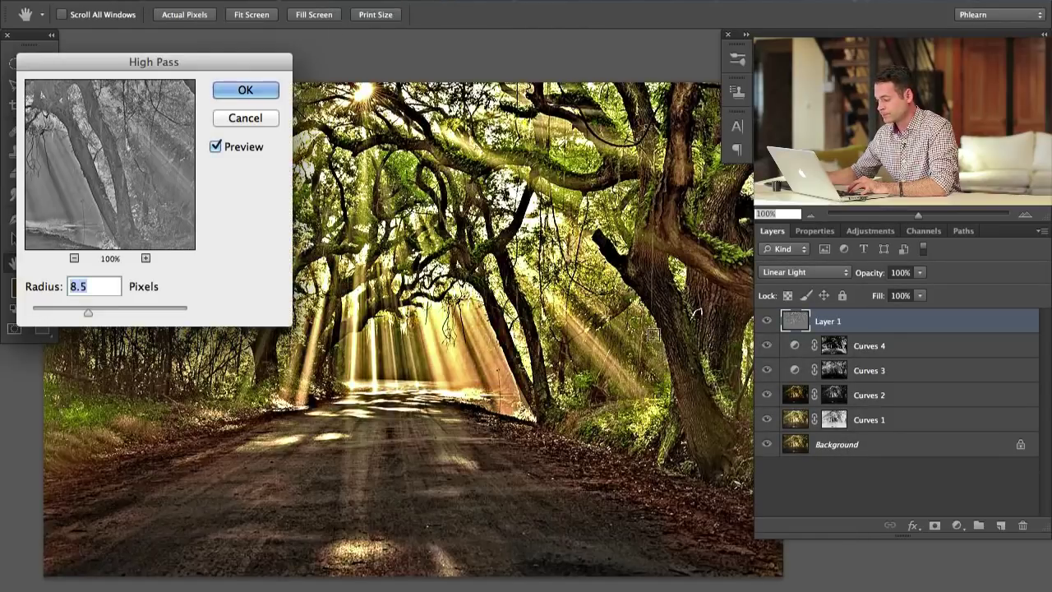
mouse_move(72, 309)
left_mouse_down()
mouse_move(35, 307)
mouse_move(69, 306)
left_mouse_up()
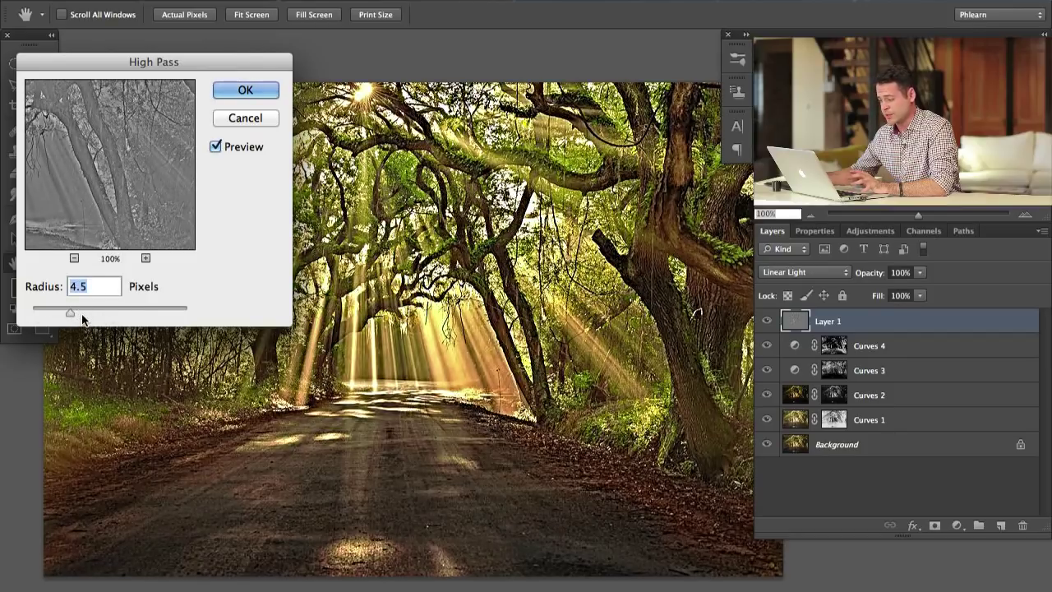
left_click_drag(68, 313, 54, 289)
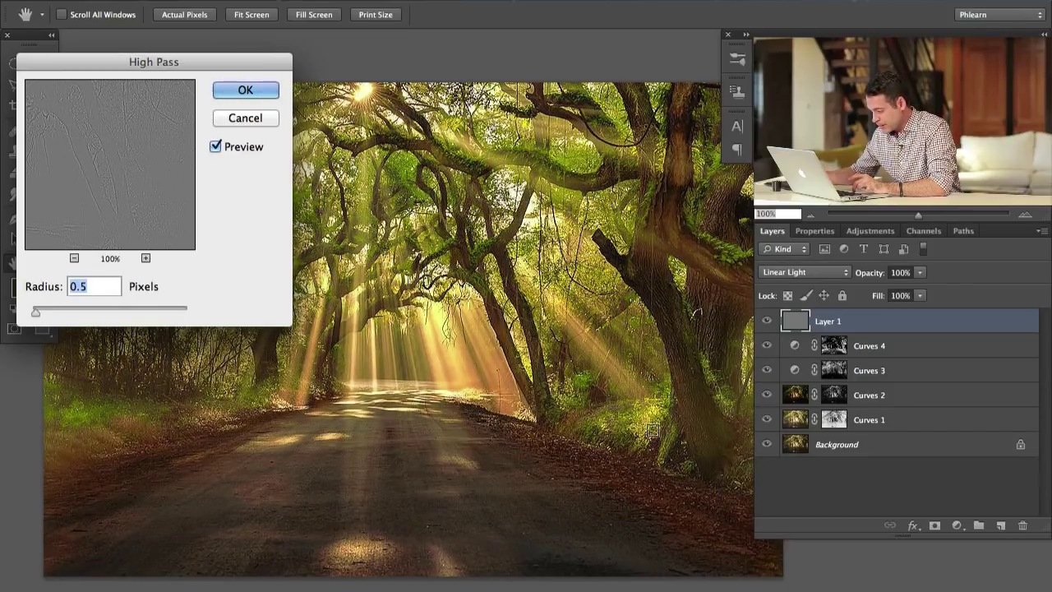
left_click(255, 87)
Step: Compare the photo with and without the High Pass sharpening of Layer 1
left_click(766, 320)
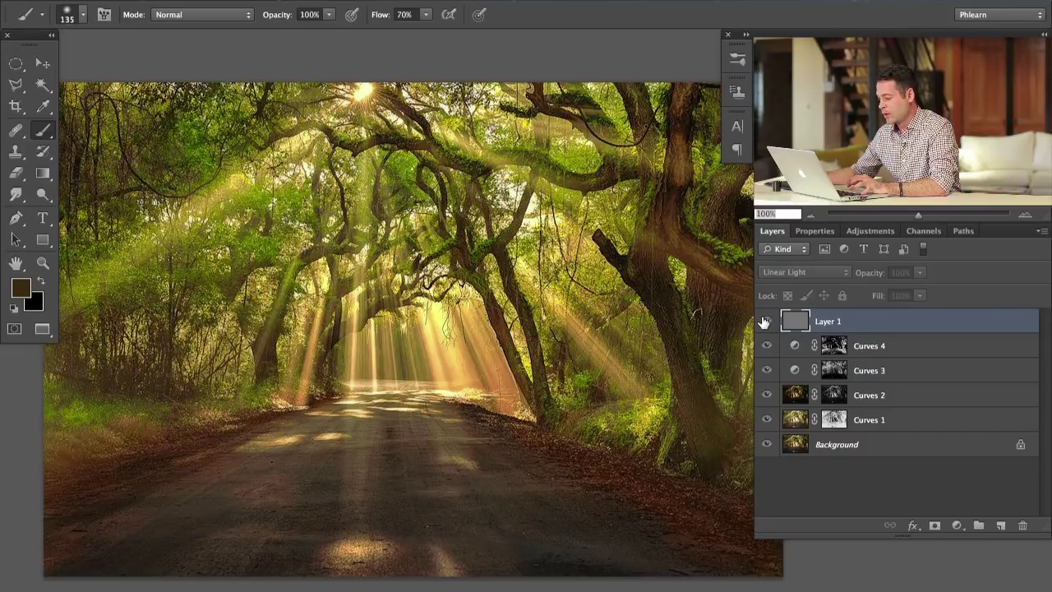
left_click(766, 320)
left_click(766, 321)
left_click(766, 320)
left_click(764, 321)
left_click(765, 320)
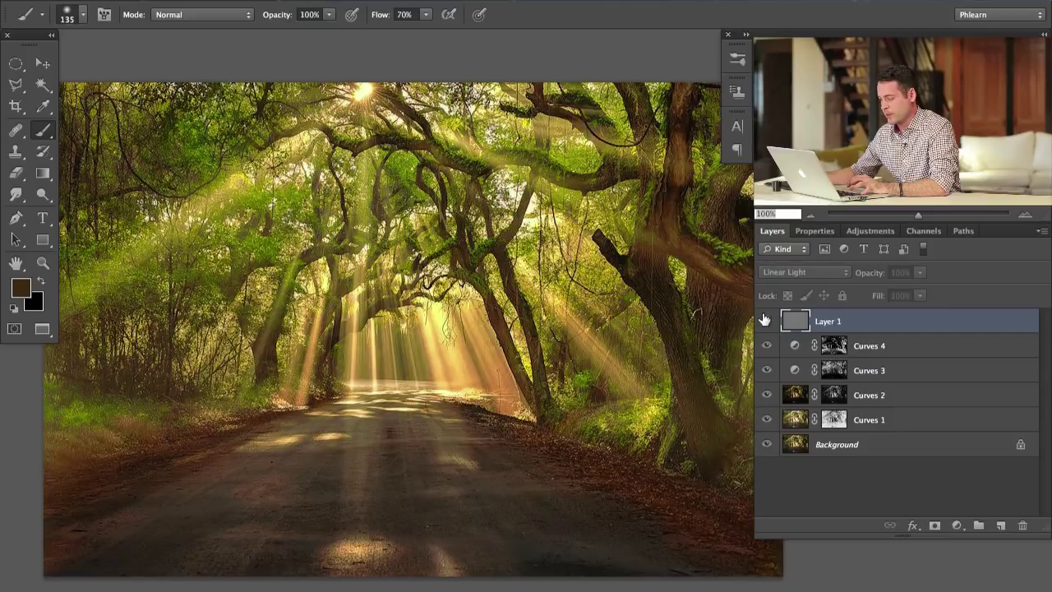
left_click(764, 320)
left_click(765, 321)
left_click(765, 321)
left_click(765, 321)
left_click(765, 320)
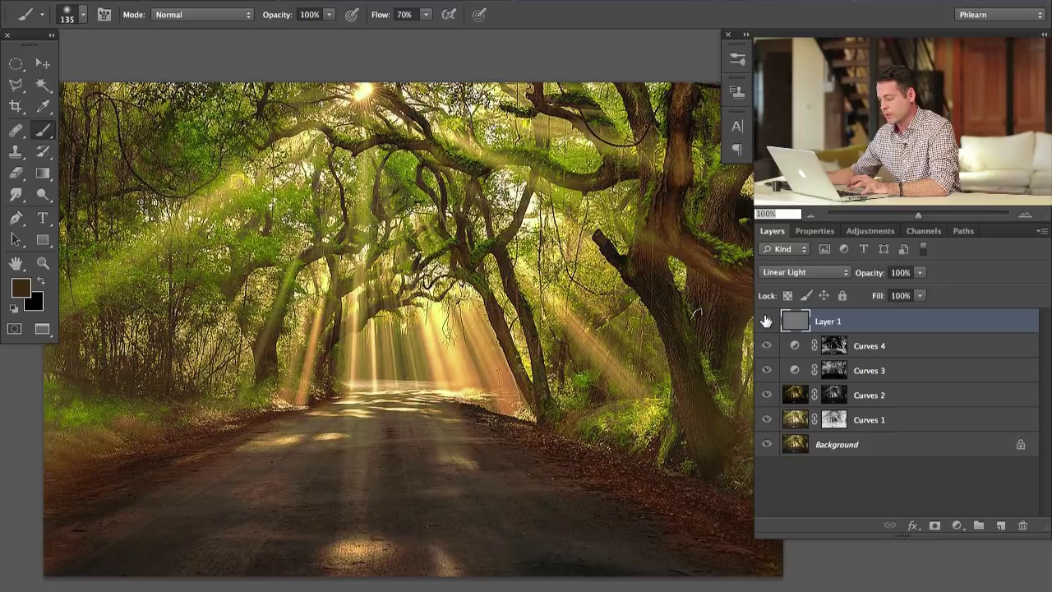
left_click(766, 321)
left_click(766, 320)
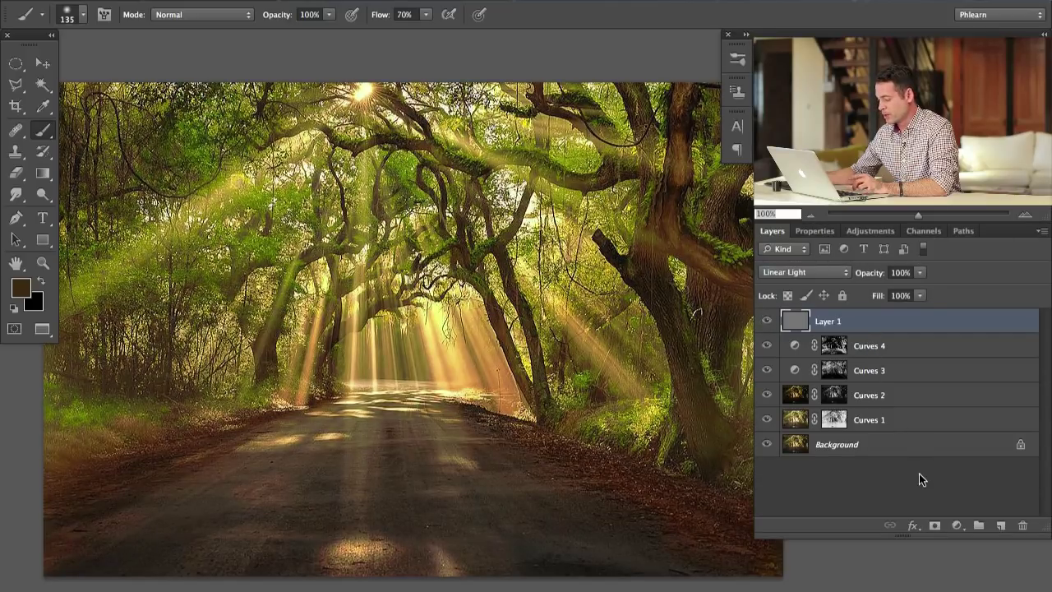
Step: Add a black mask to Layer 1 and paint white over the trees, roadside foliage and sunlit road patches to reveal the sharpening there
left_click(934, 526, "alt")
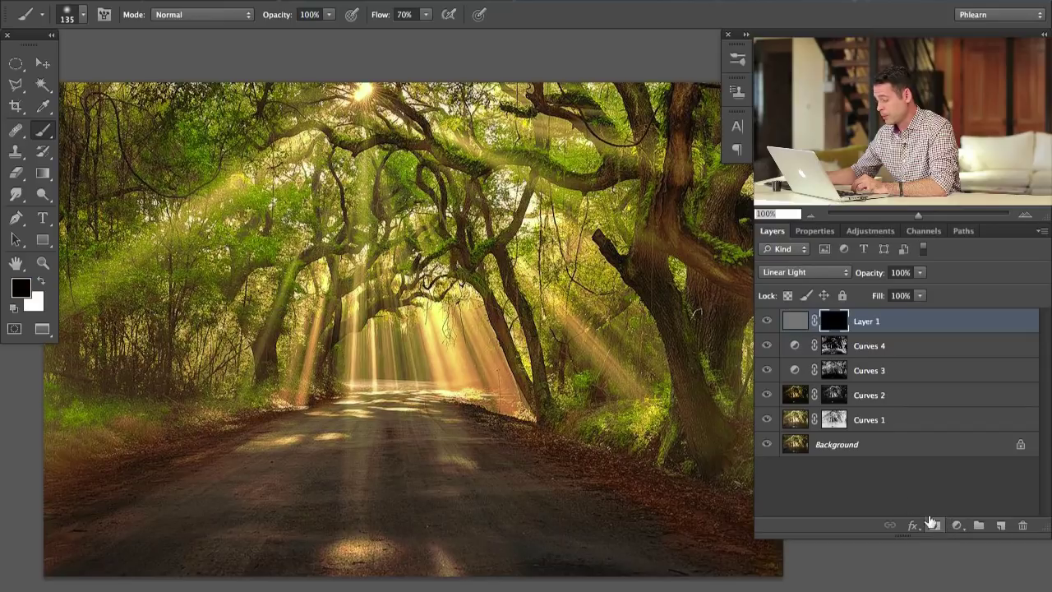
key("d")
mouse_move(606, 418)
left_mouse_down()
mouse_move(658, 416)
mouse_move(606, 425)
mouse_move(637, 387)
mouse_move(585, 275)
left_mouse_up()
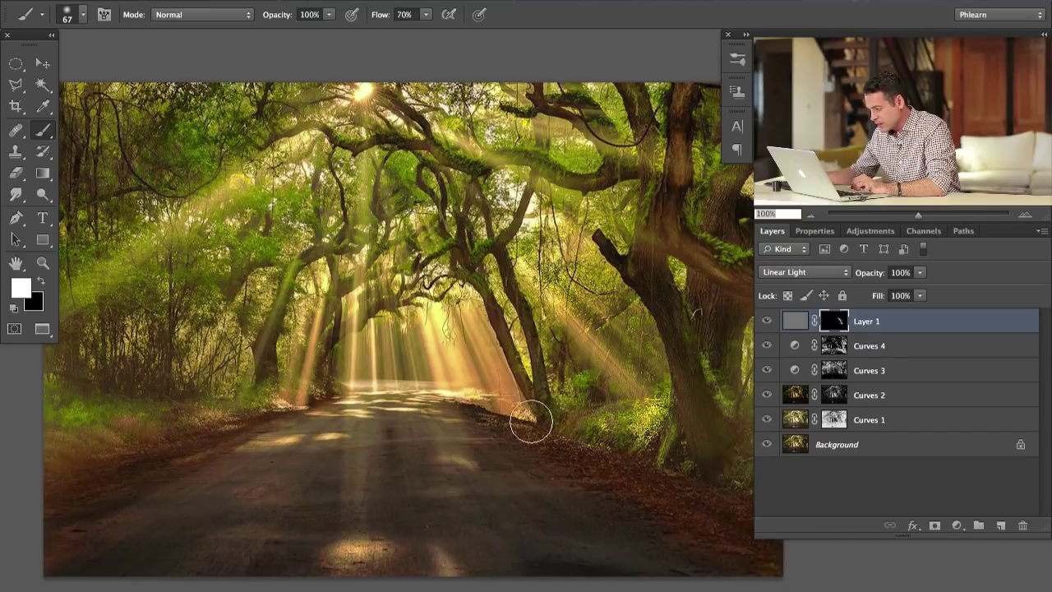
left_click_drag(688, 449, 723, 384)
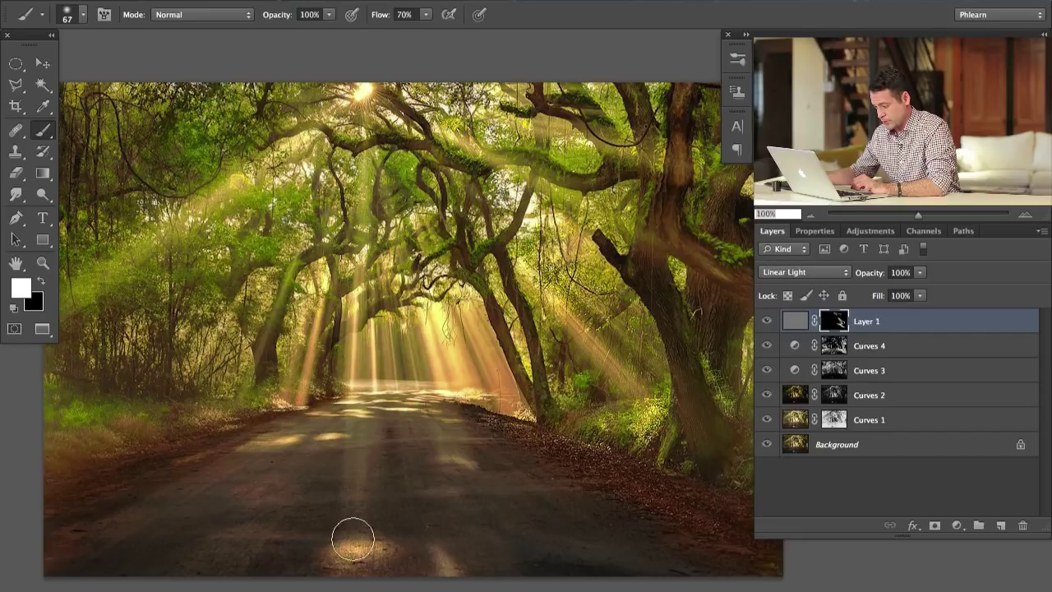
left_click(280, 347, "ctrl+alt")
left_click_drag(280, 347, 272, 347)
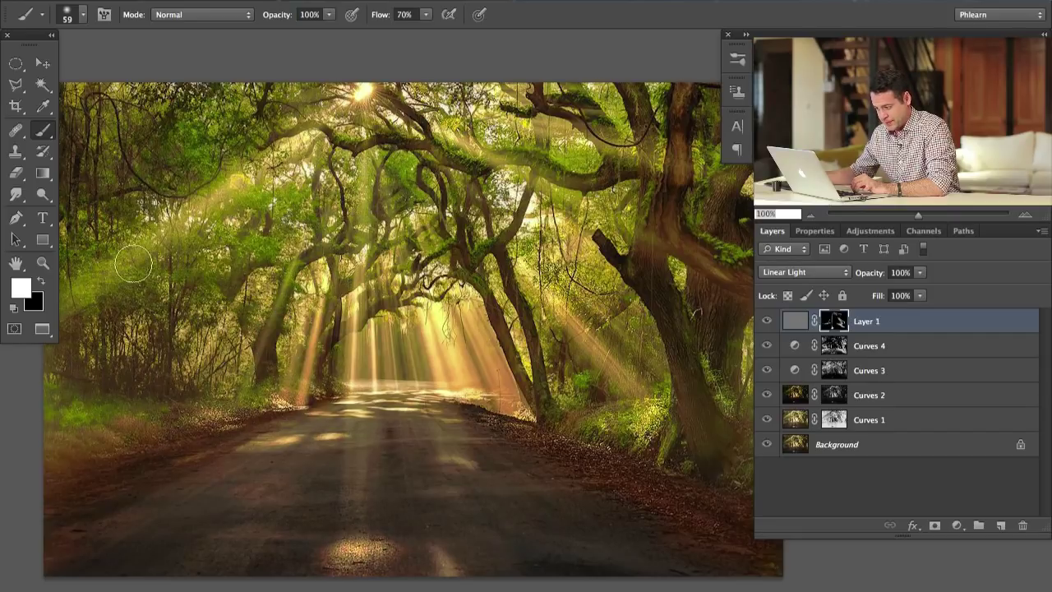
left_click_drag(110, 450, 121, 452)
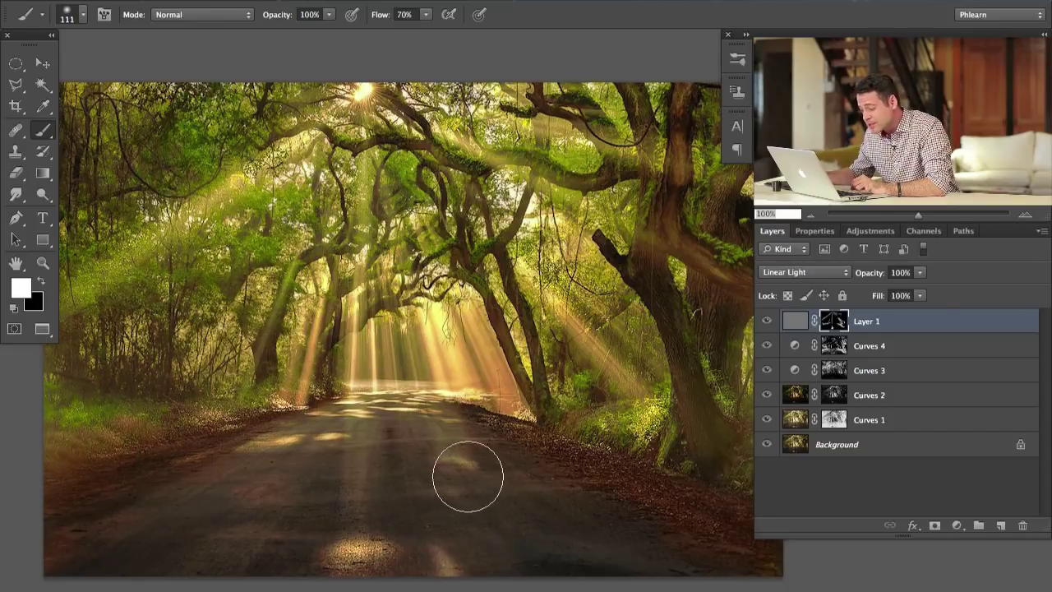
left_click_drag(642, 397, 619, 401)
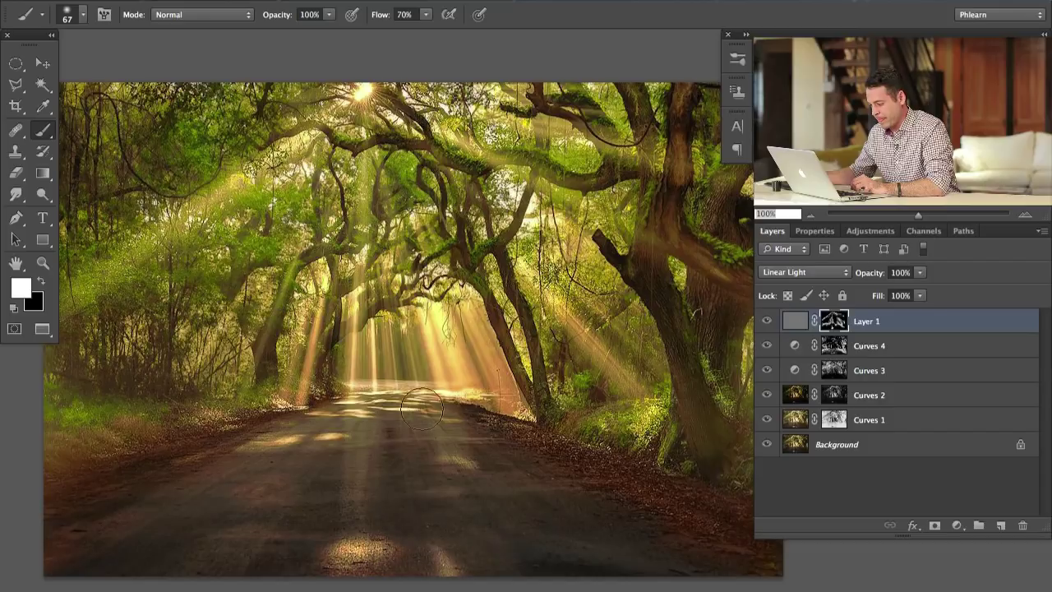
Step: Compare the photo with and without the masked sharpening on Layer 1
left_click(767, 322)
left_click(767, 322)
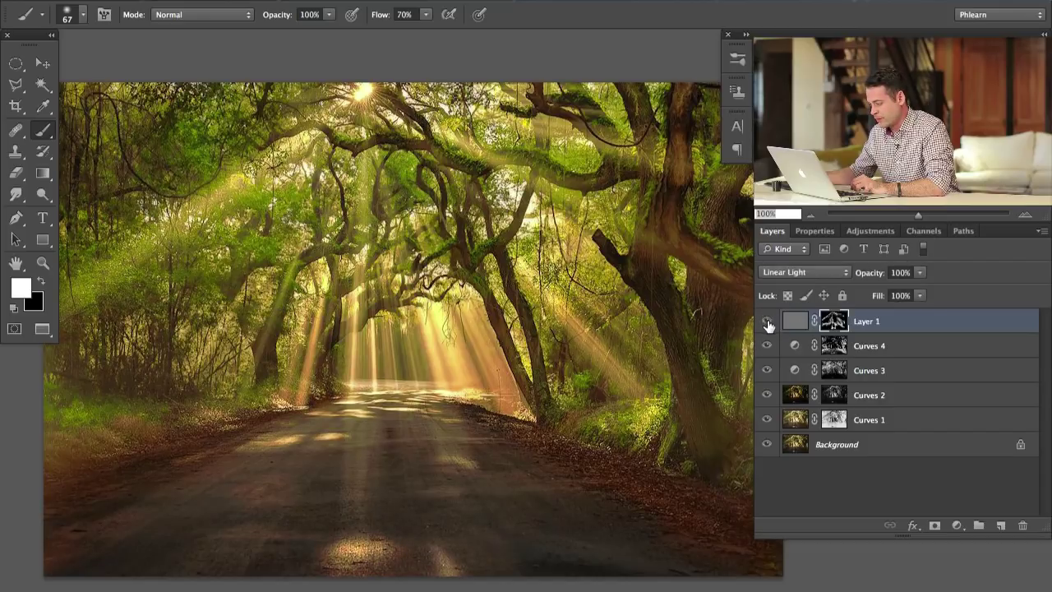
left_click(767, 321)
left_click(768, 322)
left_click(768, 322)
left_click(768, 322)
left_click(768, 322)
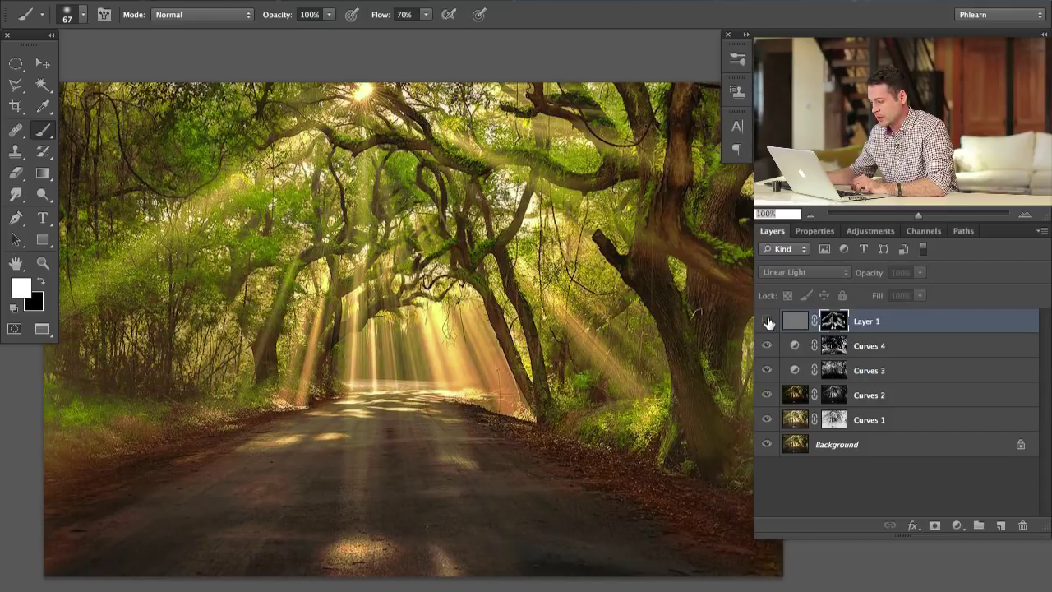
left_click(768, 323)
left_click(767, 323)
left_click(768, 322)
left_click(767, 322)
left_click(768, 323)
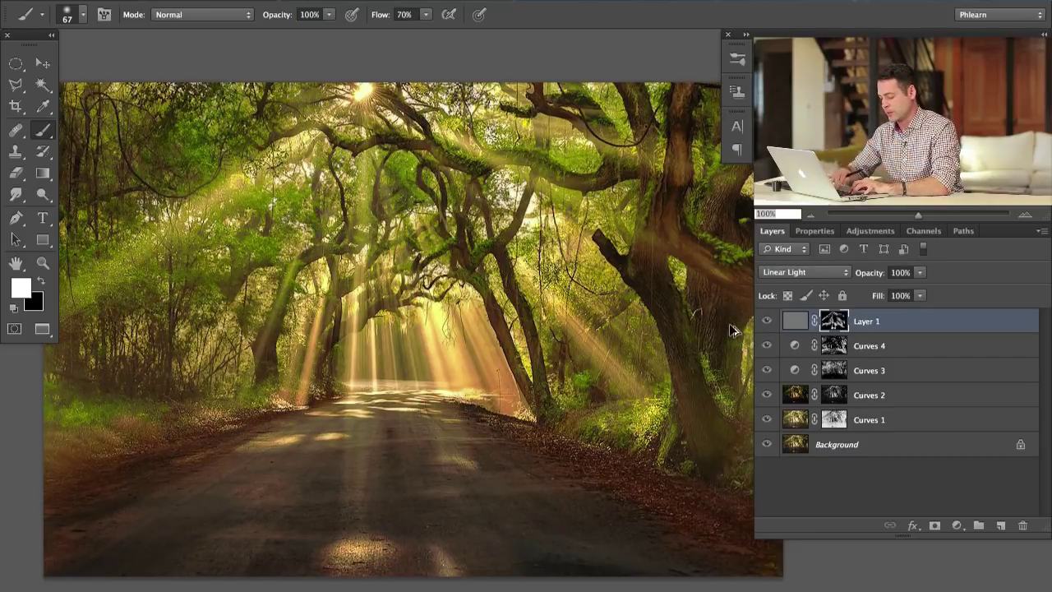
Step: Stamp all visible layers into a single new layer above Layer 1, undoing the extra duplicate stamp
key("ctrl+alt+shift+e")
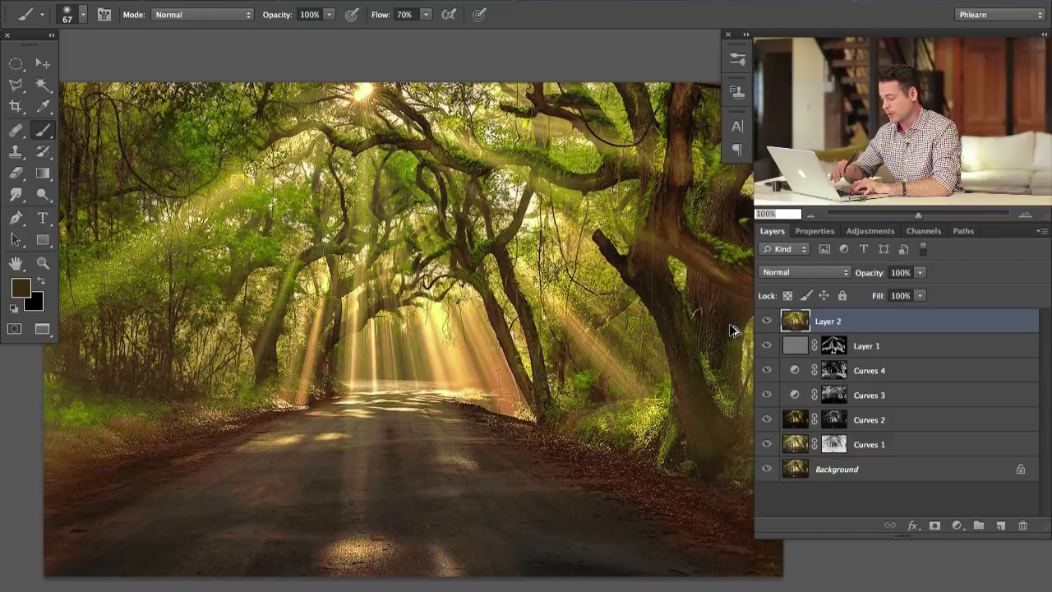
key("ctrl+alt+shift+e")
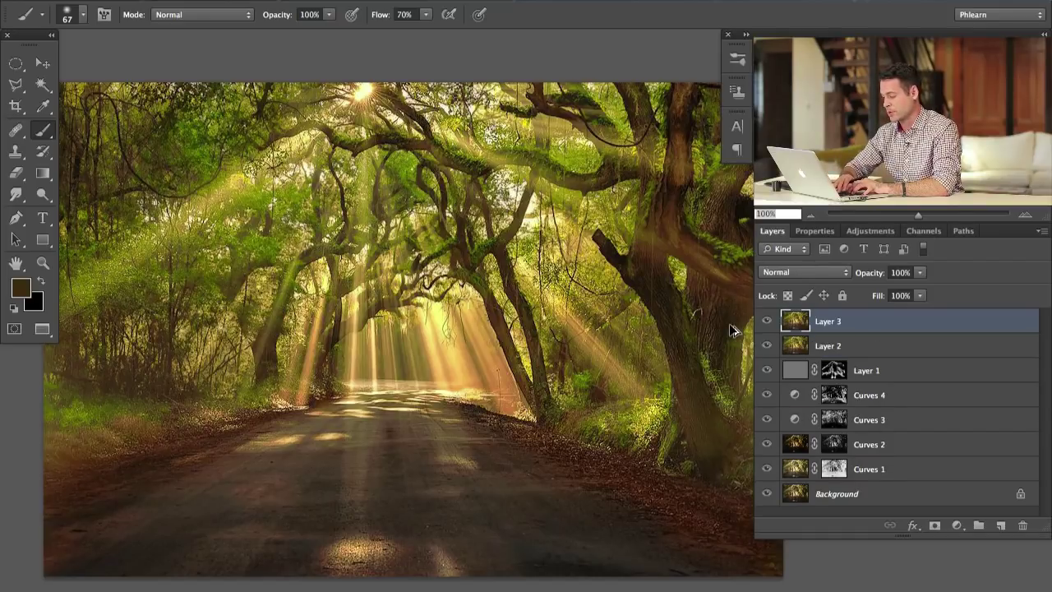
key("ctrl+z")
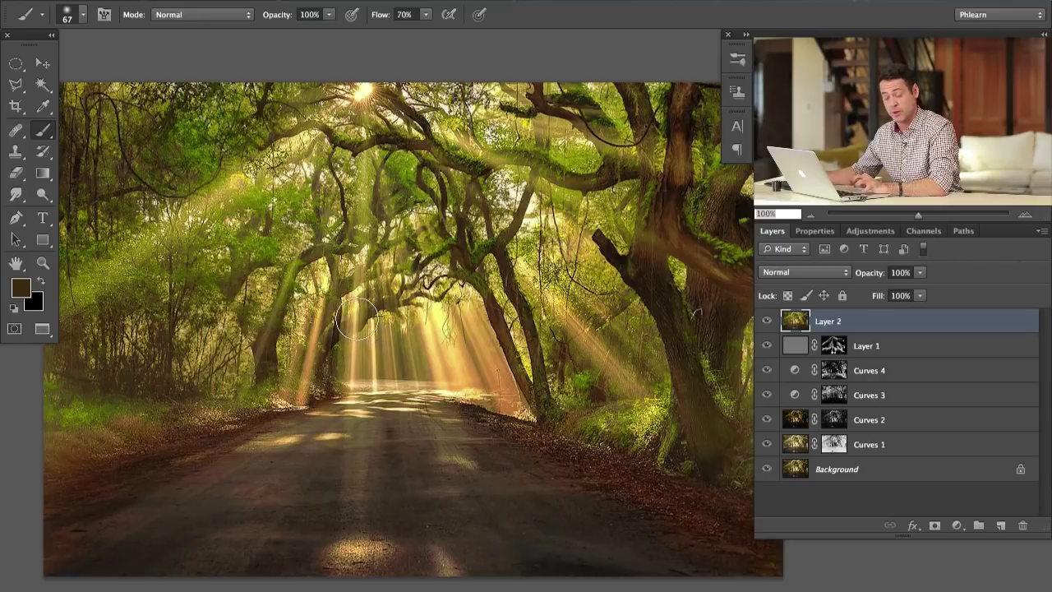
left_click(767, 320)
left_click(767, 320)
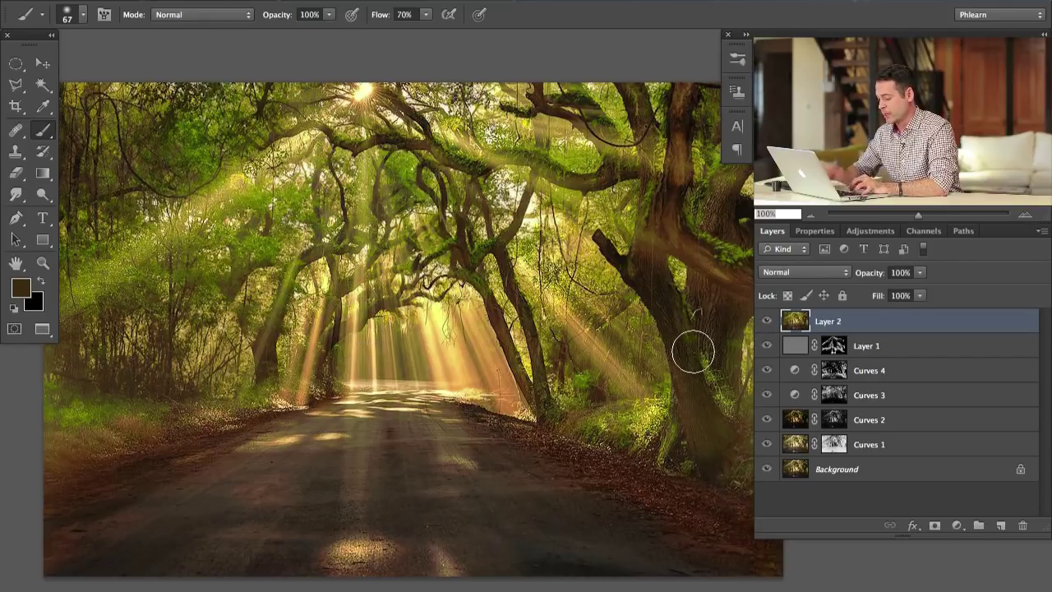
Step: Desaturate and invert Layer 2, and set its blend mode to Soft Light
key("ctrl+shift+u")
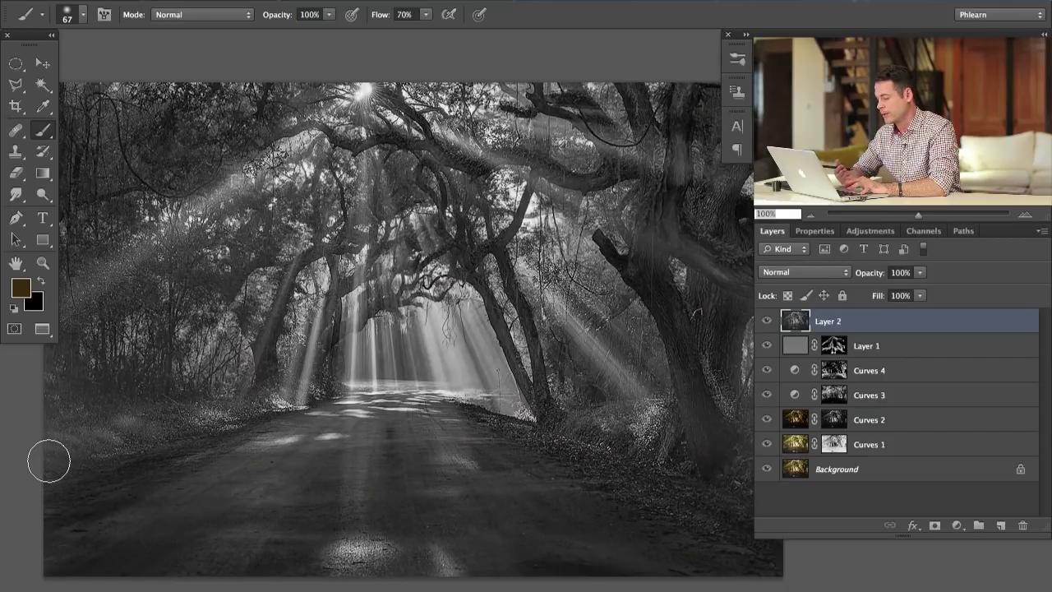
key("ctrl+i")
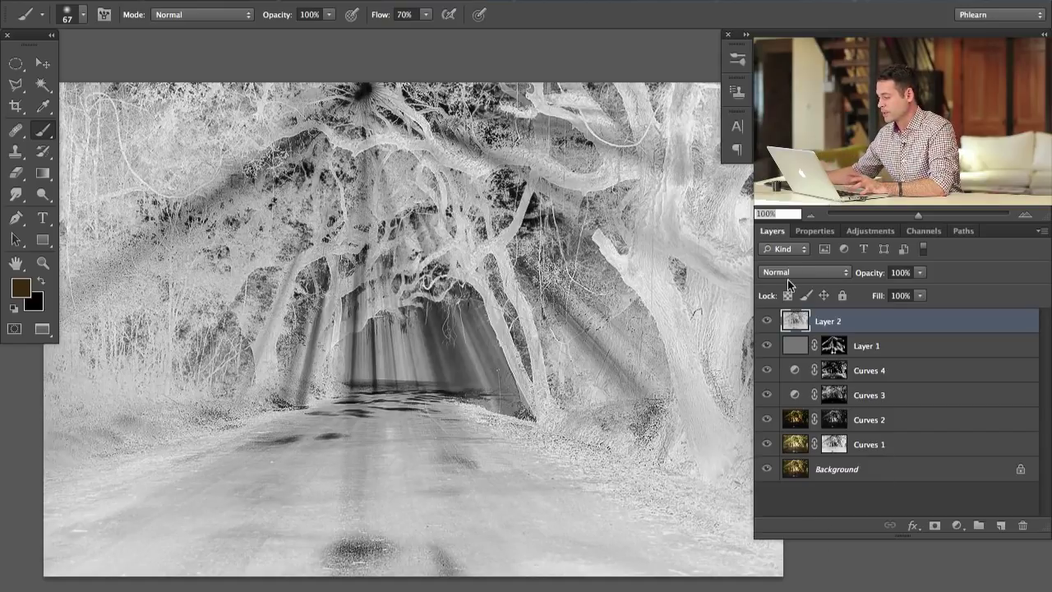
left_click(824, 271)
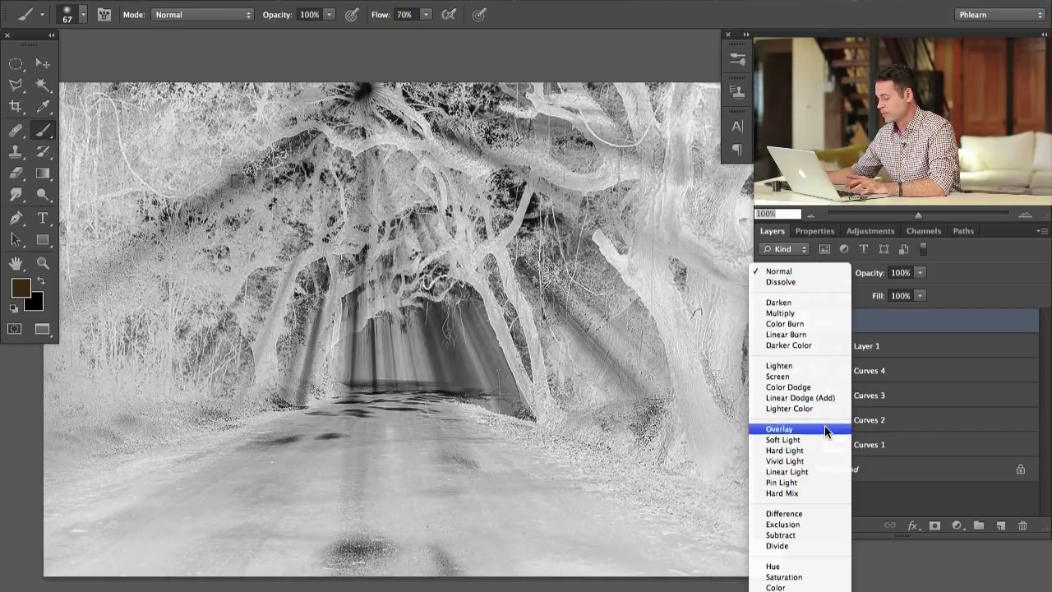
key("Return")
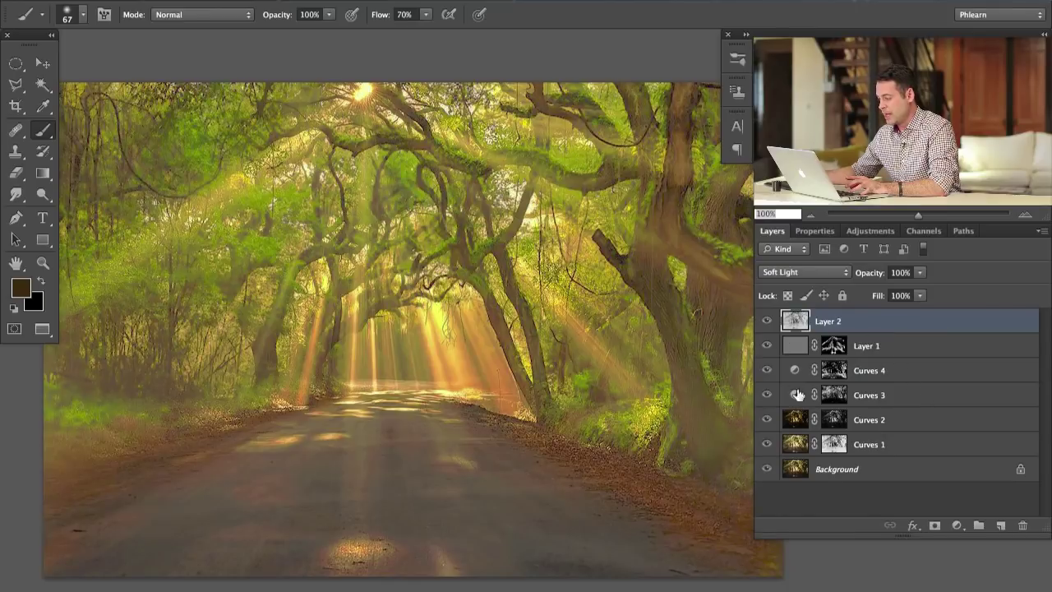
Step: Compare the photo with and without Layer 2, including with the layer's inversion temporarily reversed
left_click(767, 322)
left_click(767, 321)
left_click(767, 321)
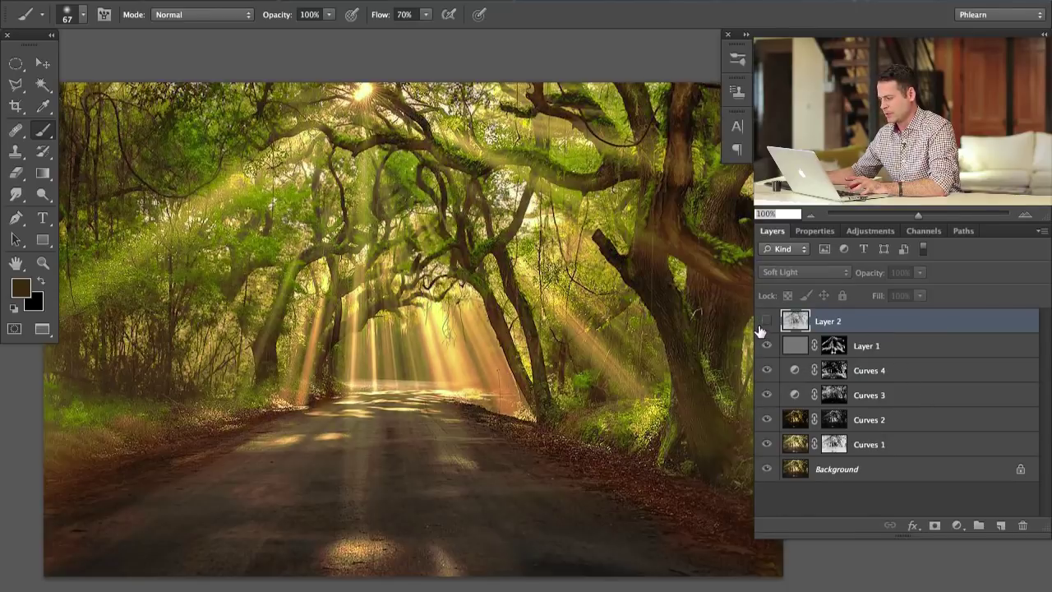
left_click(767, 321)
key("ctrl+i")
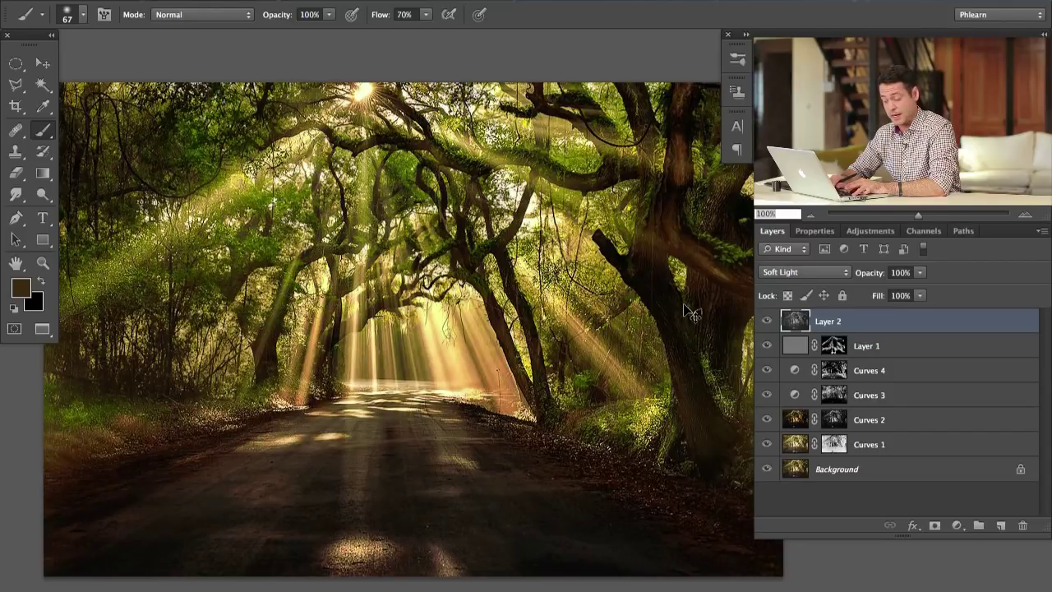
key("ctrl+i")
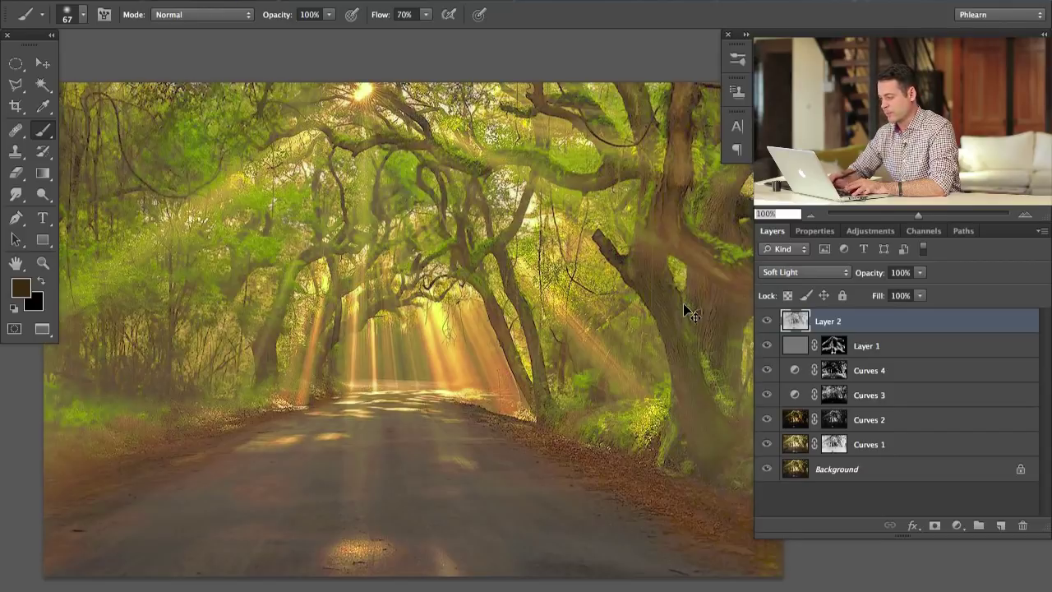
left_click(767, 322)
left_click(767, 322)
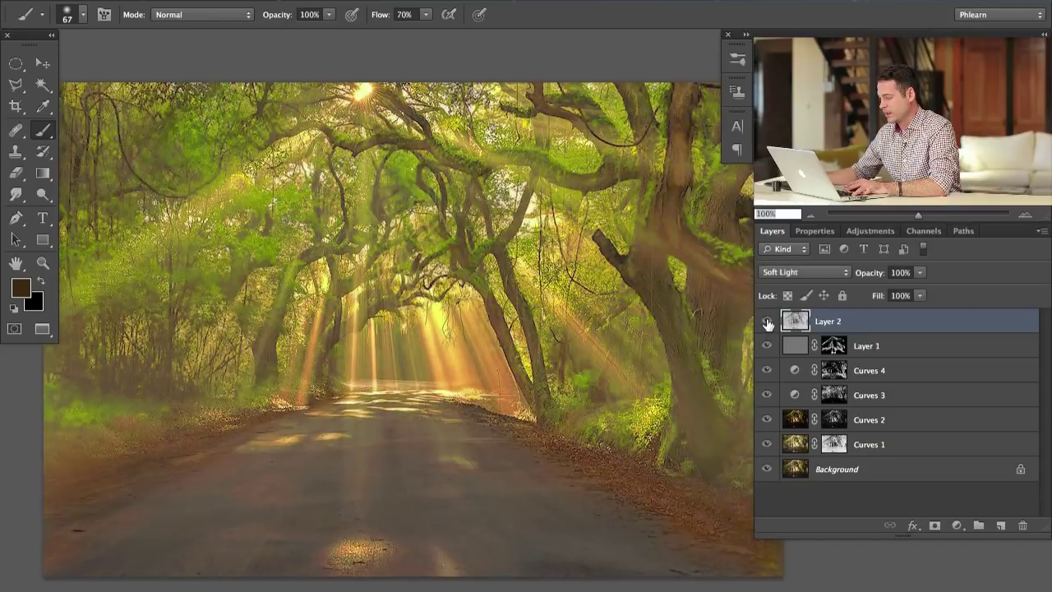
left_click(767, 322)
left_click(767, 321)
left_click(767, 322)
left_click(767, 321)
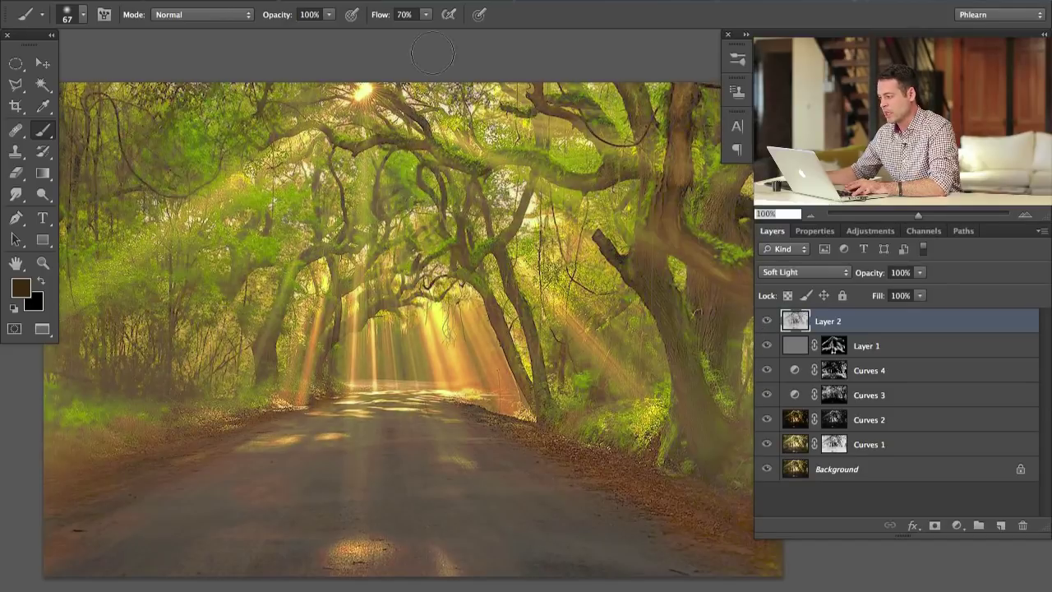
Step: Apply a High Pass filter with a 16.2-pixel radius to Layer 2
left_click(389, 0)
mouse_move(421, 230)
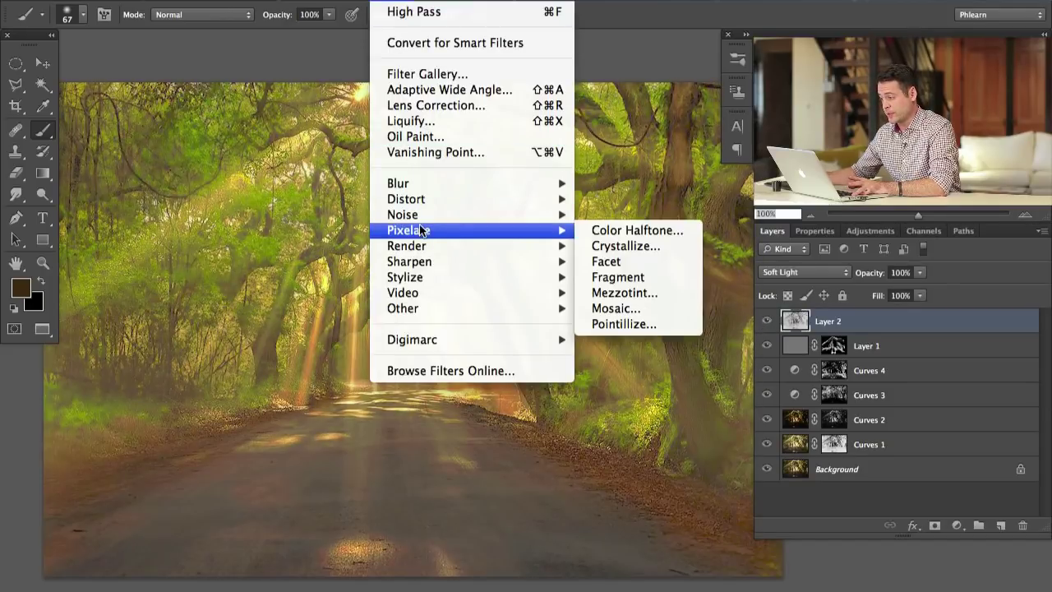
mouse_move(428, 308)
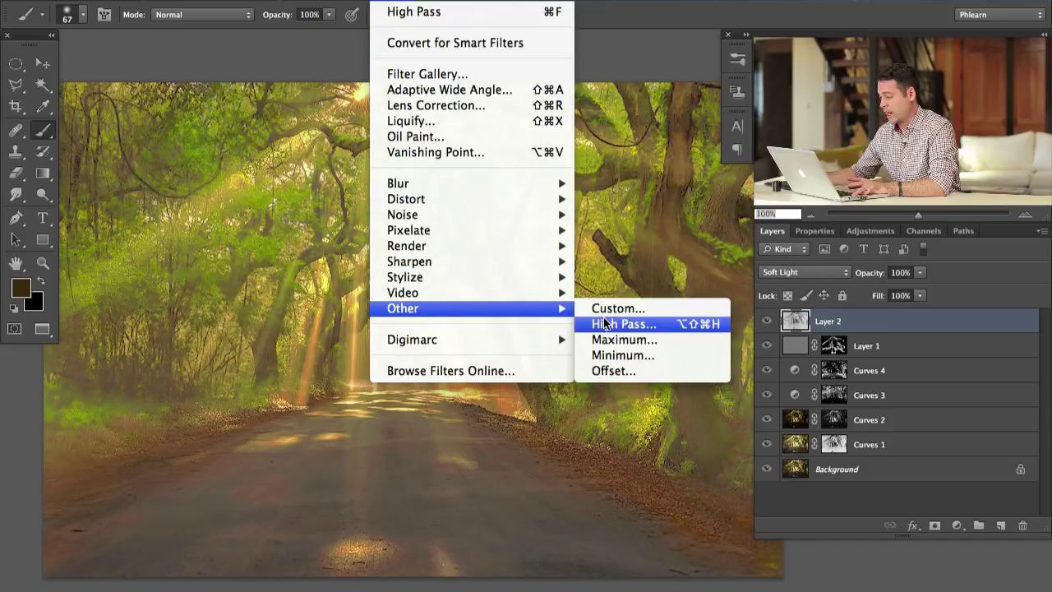
left_click(608, 323)
left_click_drag(54, 308, 59, 310)
left_click_drag(197, 66, 206, 290)
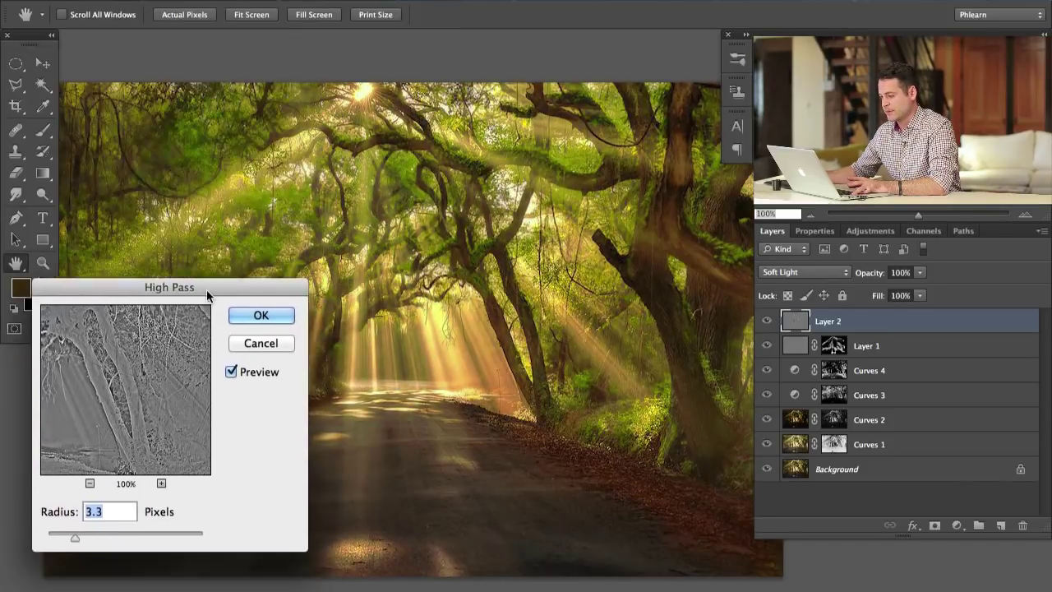
left_click_drag(78, 532, 104, 531)
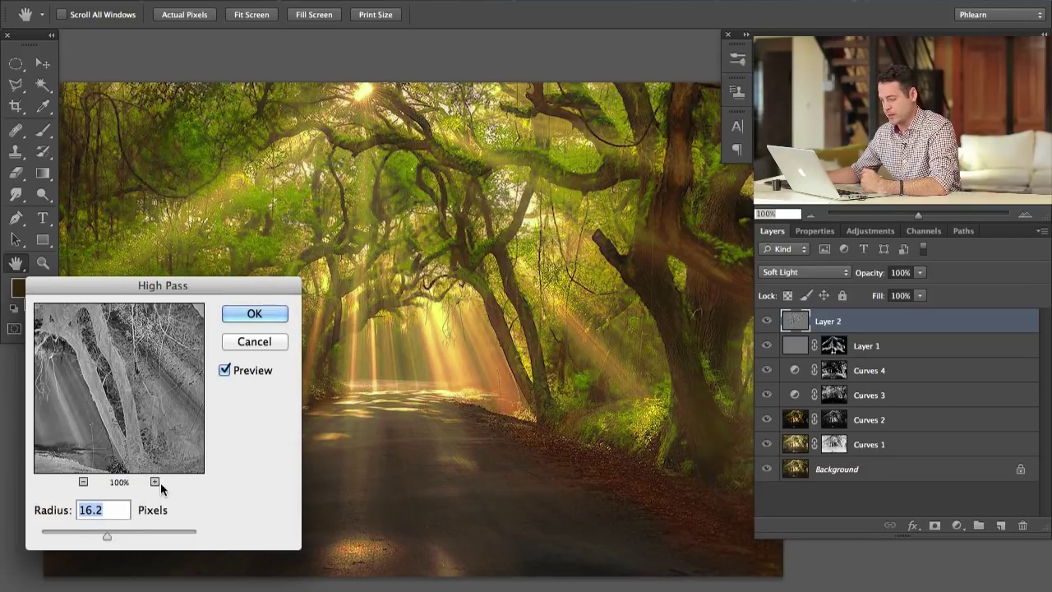
left_click(280, 319)
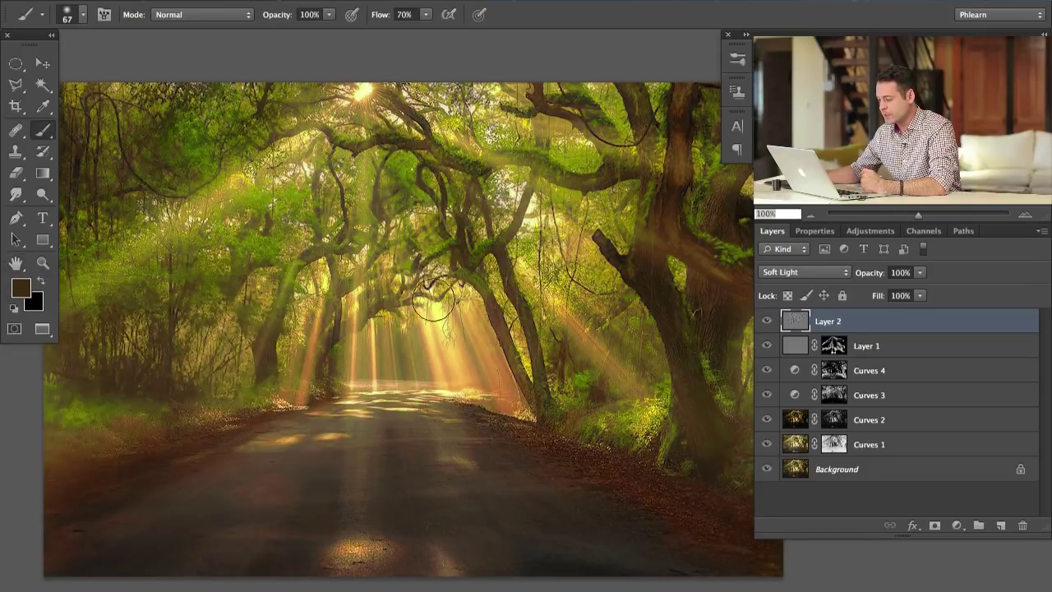
Step: Compare the photo repeatedly with and without the High Pass filtered Layer 2
left_click(766, 322)
left_click(766, 321)
left_click(766, 322)
left_click(765, 322)
left_click(762, 325)
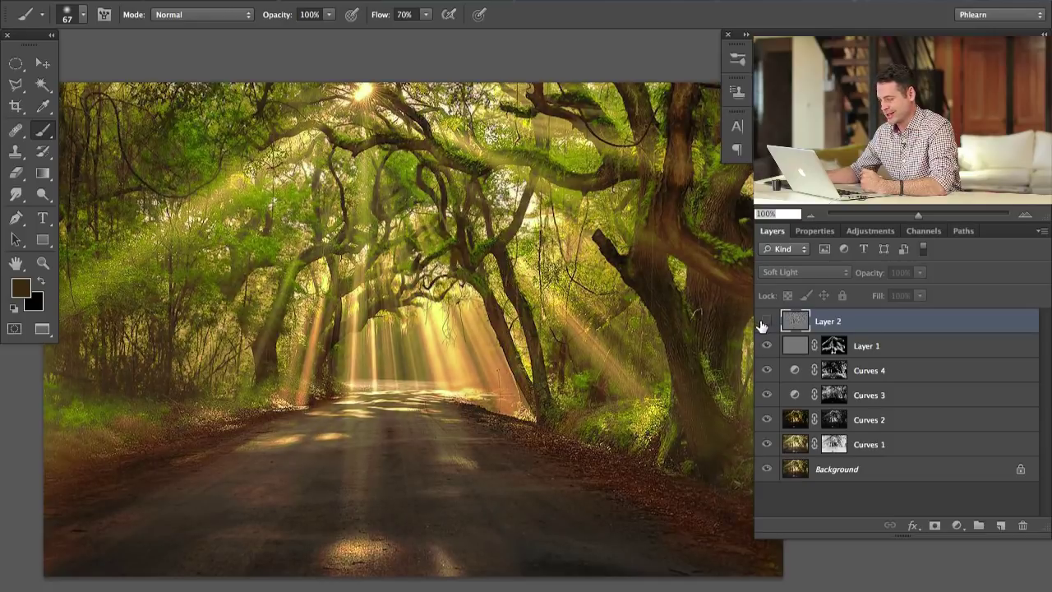
left_click(763, 324)
left_click(764, 323)
left_click(764, 323)
left_click(765, 323)
left_click(765, 323)
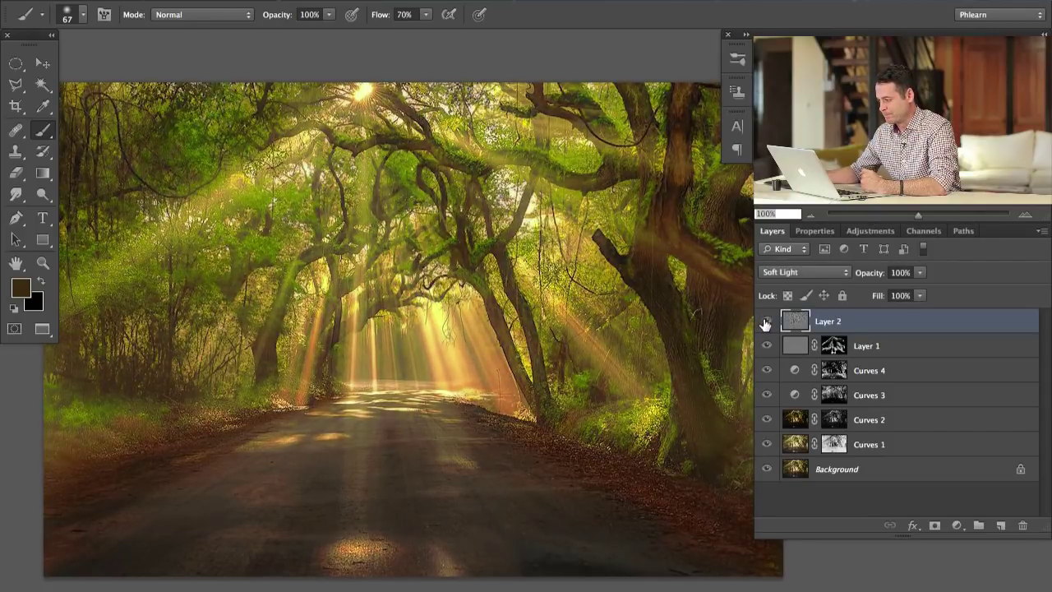
left_click(765, 323)
left_click(765, 323)
left_click(766, 323)
left_click(765, 325)
left_click(764, 326)
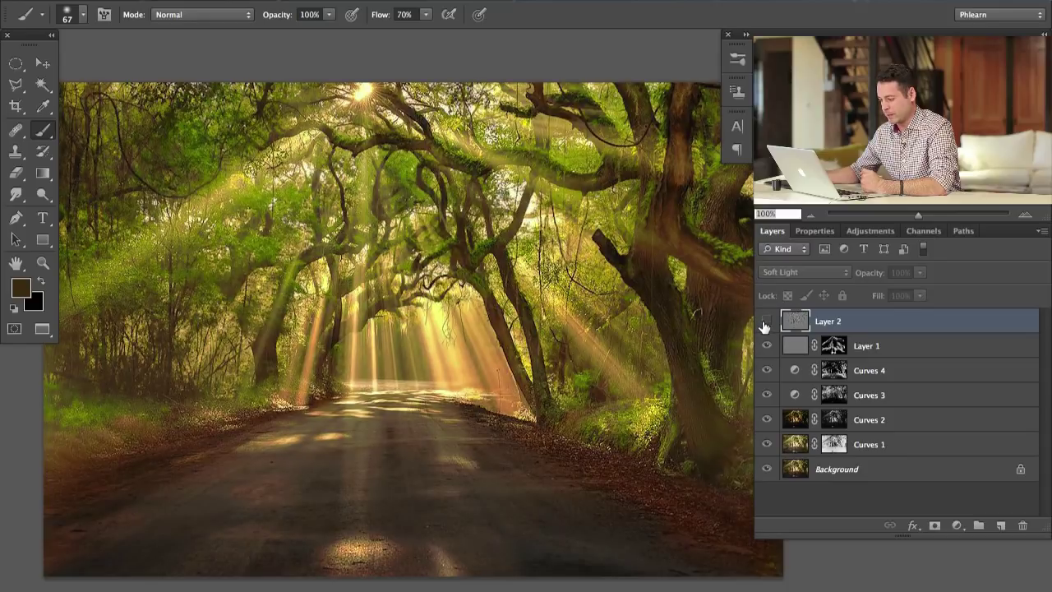
left_click(764, 325)
left_click(766, 324)
left_click(765, 324)
left_click(766, 324)
left_click(767, 323)
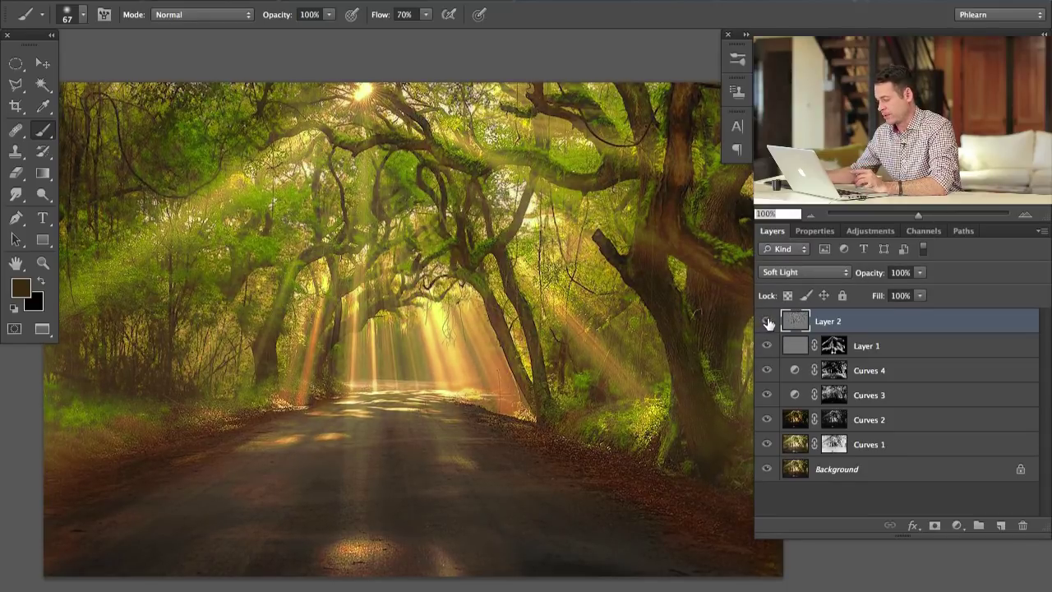
left_click(768, 325)
left_click(765, 326)
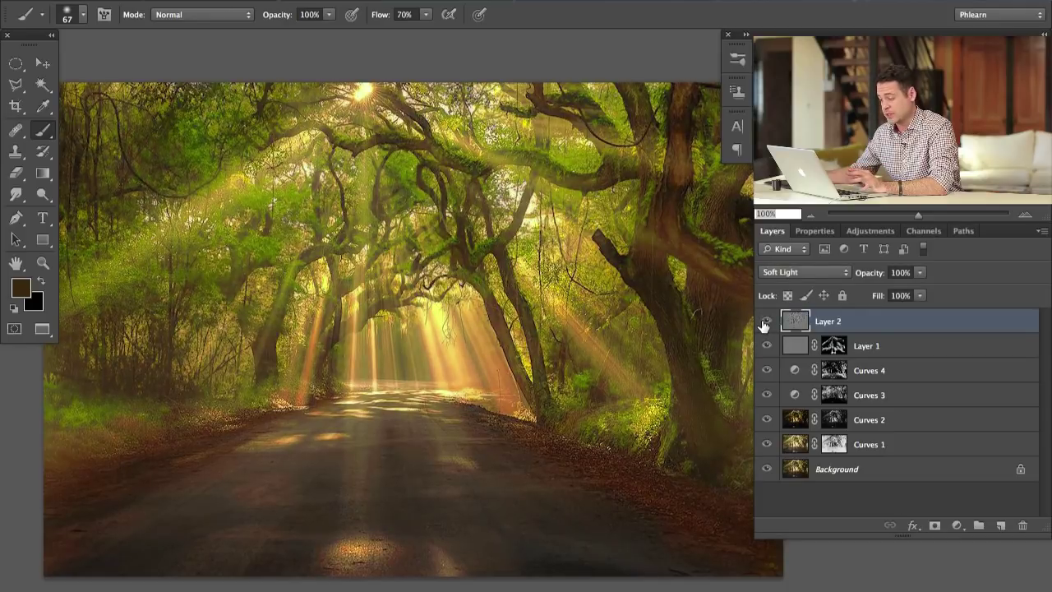
Step: Add a black mask to Layer 2 and paint white over the upper tree canopy with a 137-pixel brush
left_click(934, 525, "alt")
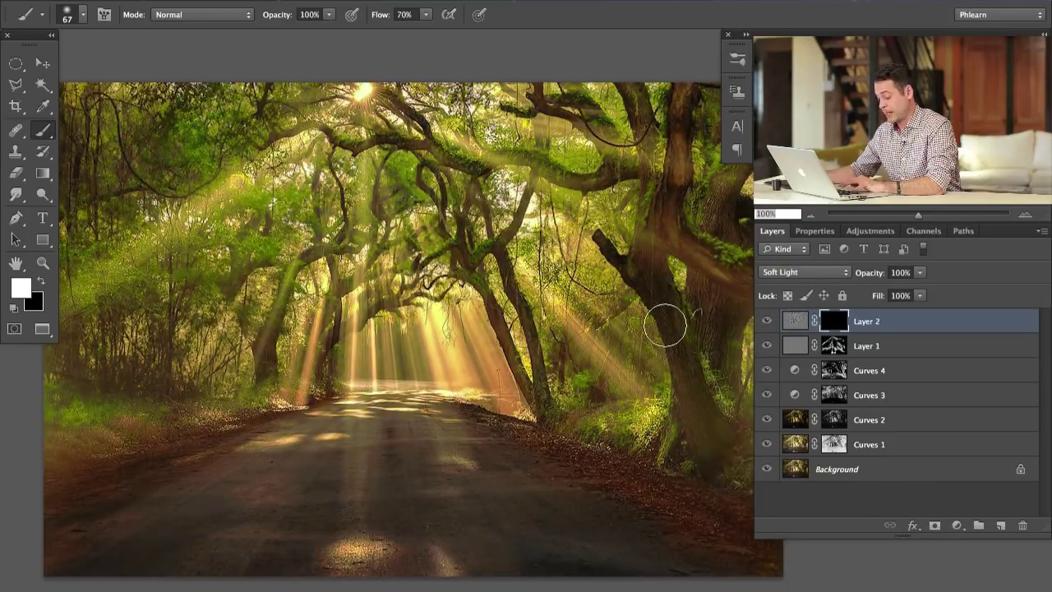
left_click_drag(168, 156, 234, 159)
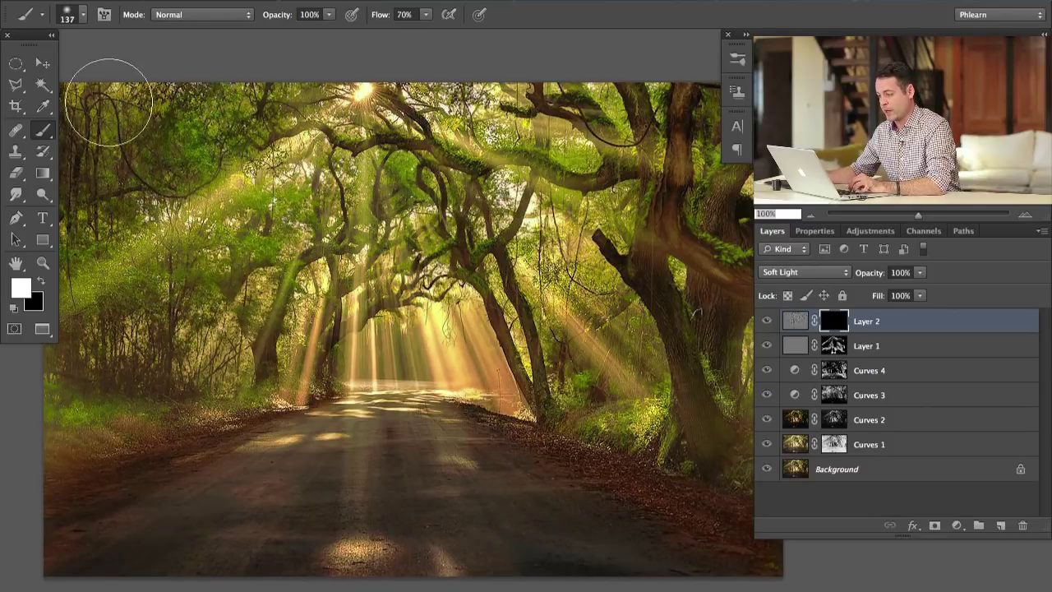
mouse_move(311, 101)
left_mouse_down()
mouse_move(275, 122)
mouse_move(261, 240)
mouse_move(223, 234)
mouse_move(214, 208)
left_mouse_up()
left_click_drag(573, 61, 623, 124)
scroll(641, 148, "right", 5)
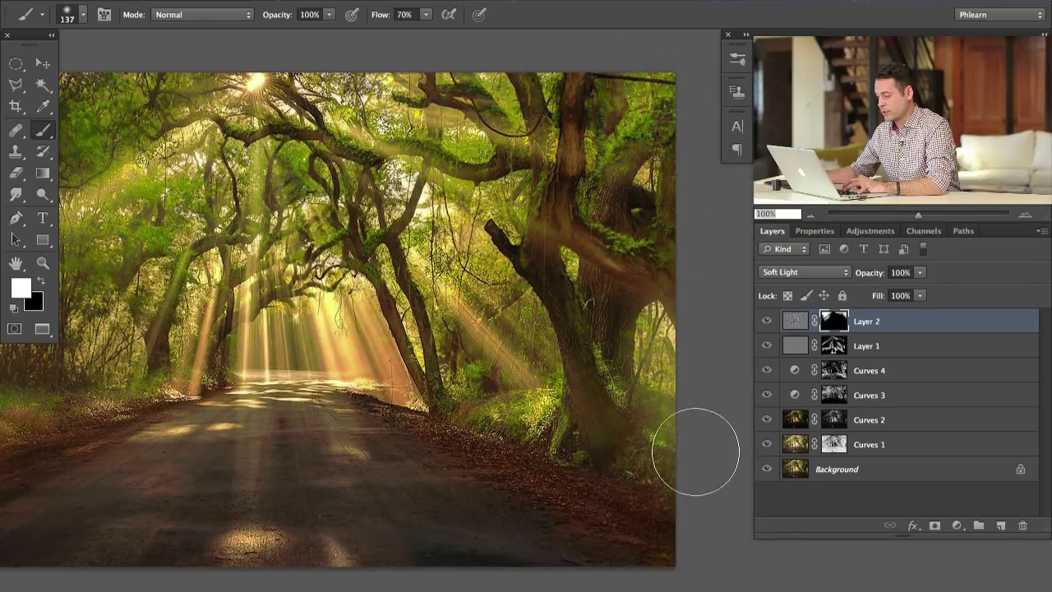
Step: Lower the brush flow to 20% and paint white over the centre of the photo on Layer 2's mask
key("shift+2")
scroll(631, 457, "left", 3)
scroll(630, 457, "up", 1)
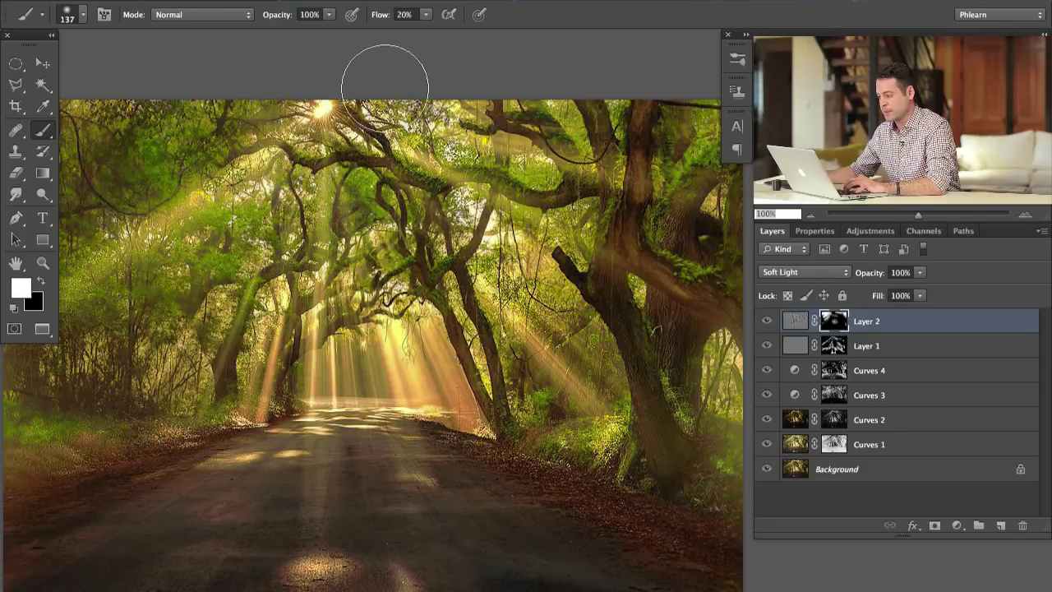
left_click_drag(362, 282, 411, 286)
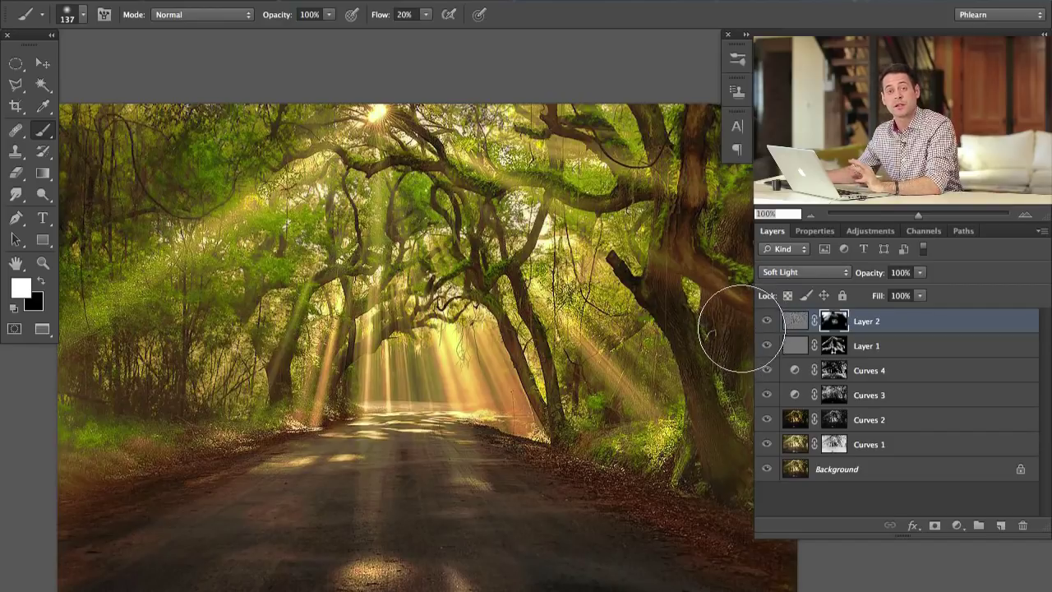
left_click_drag(539, 369, 523, 370)
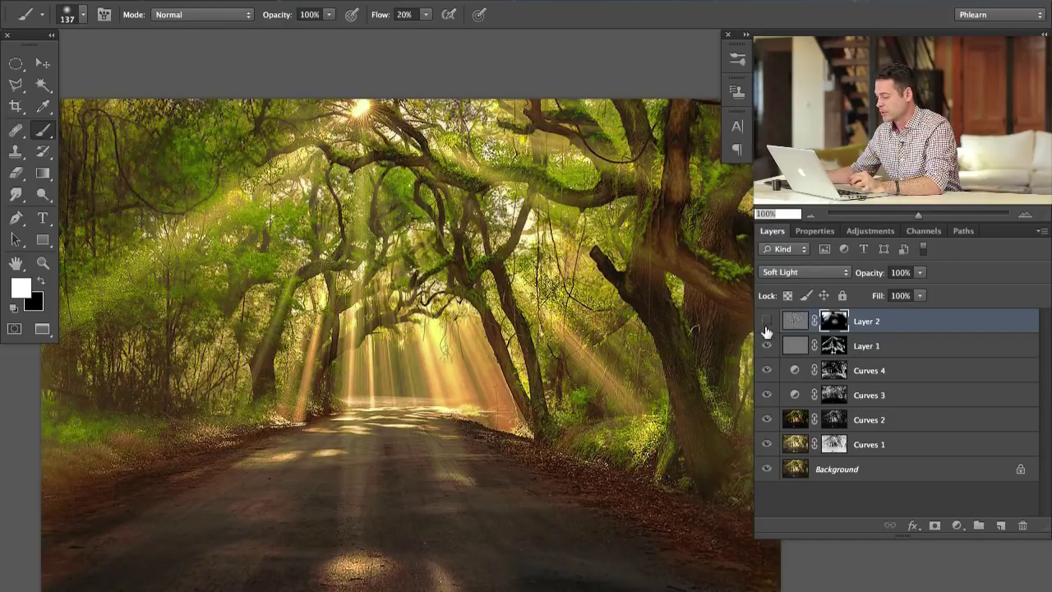
Step: Compare the photo with Layer 1 and Layer 2 hidden and shown
left_click(767, 346)
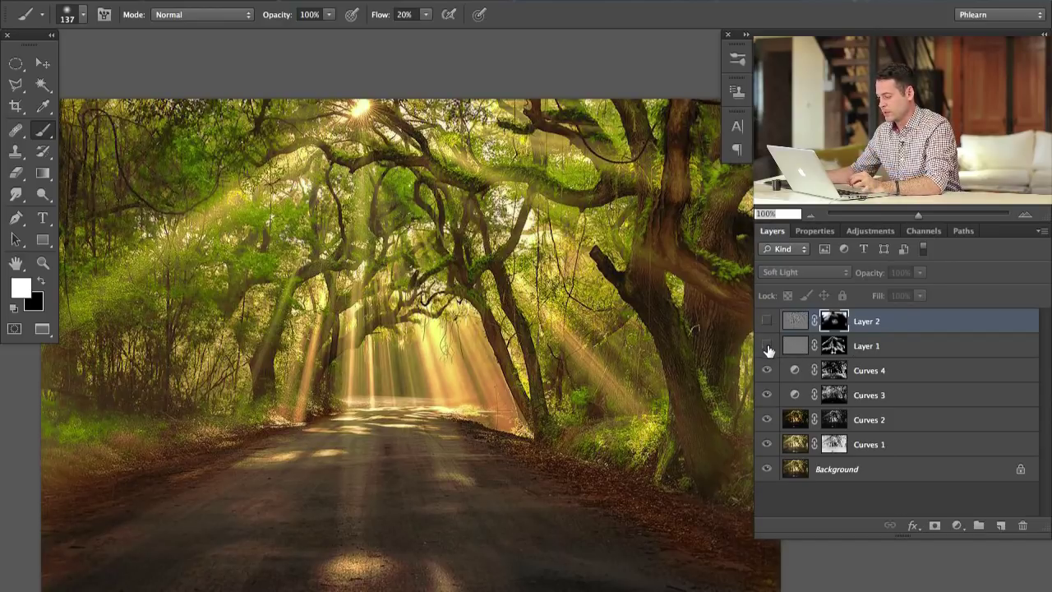
left_click(767, 320)
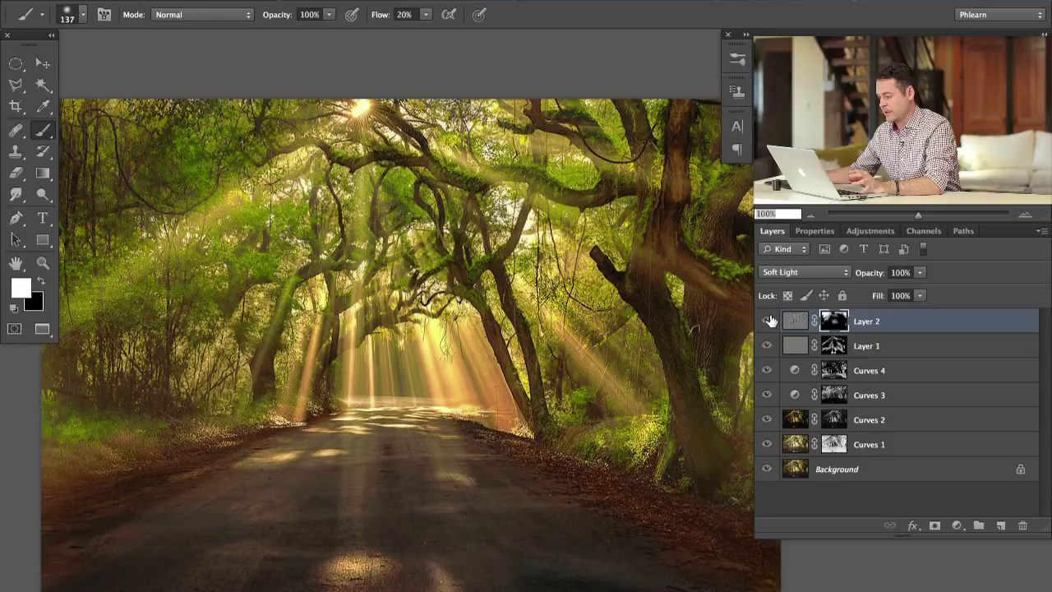
left_click(766, 321)
left_click(766, 321)
left_click(766, 321)
left_click(766, 321)
left_click(765, 323)
left_click(765, 323)
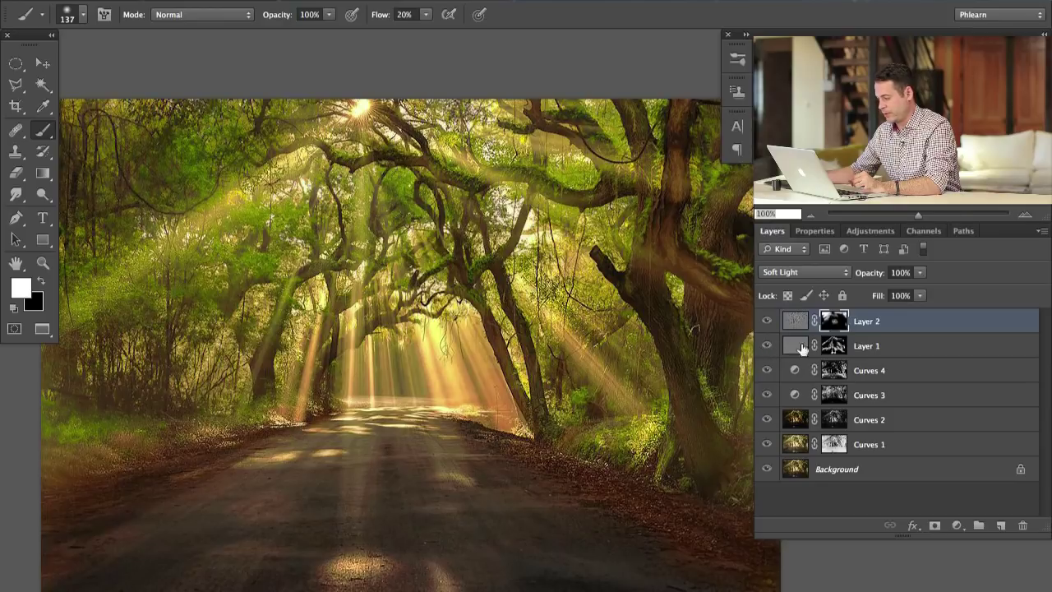
Step: Add a Curves adjustment layer above Layer 2, raising the RGB and Red midtones and lowering the Blue midtones slightly
left_click(959, 522)
left_click(953, 589)
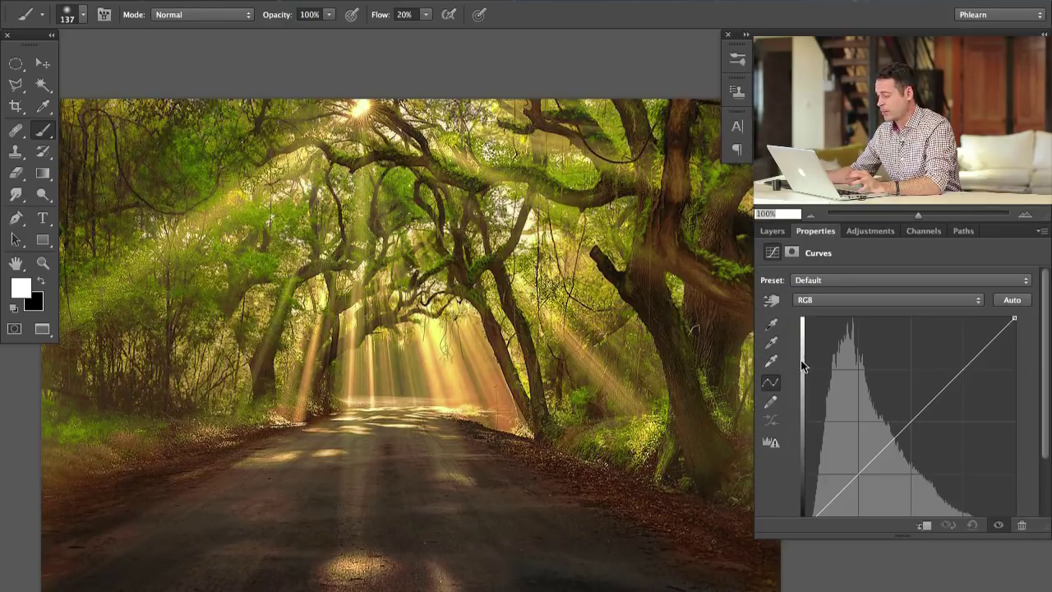
left_click_drag(891, 420, 896, 421)
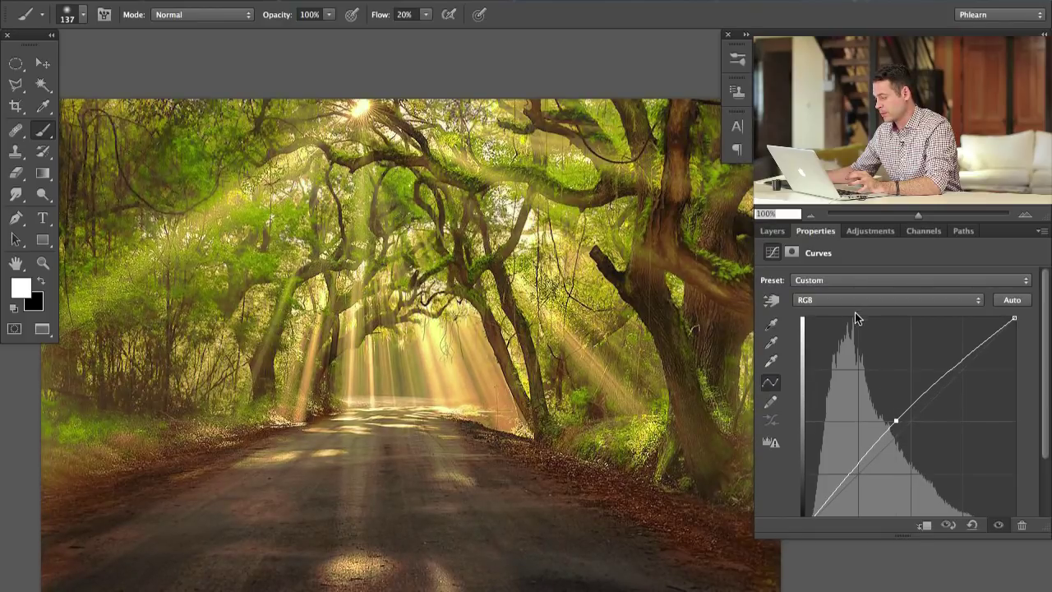
left_click(856, 302)
left_click(857, 309)
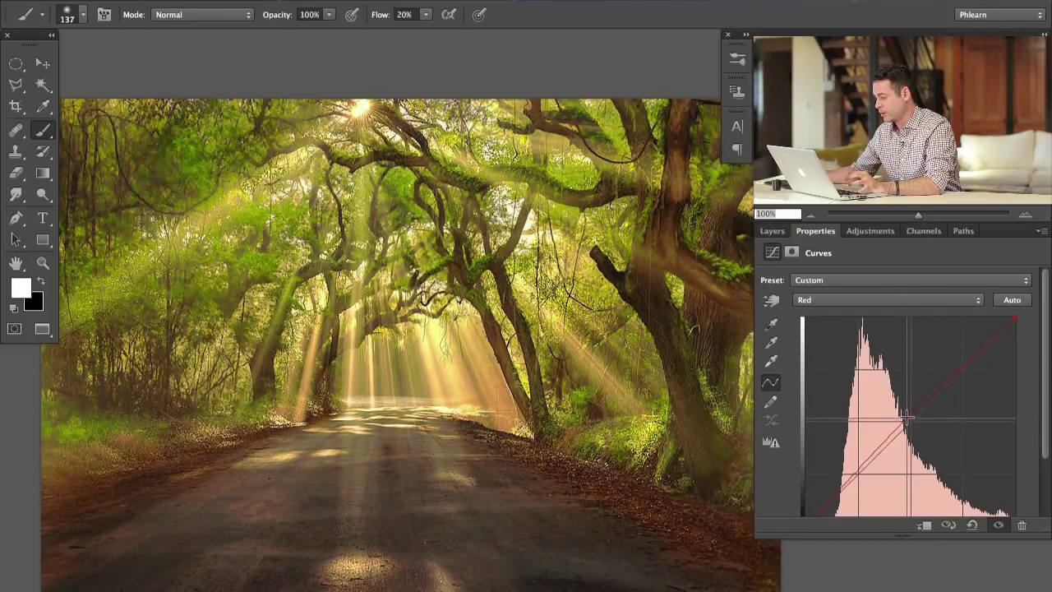
left_click(852, 301)
left_click(850, 322)
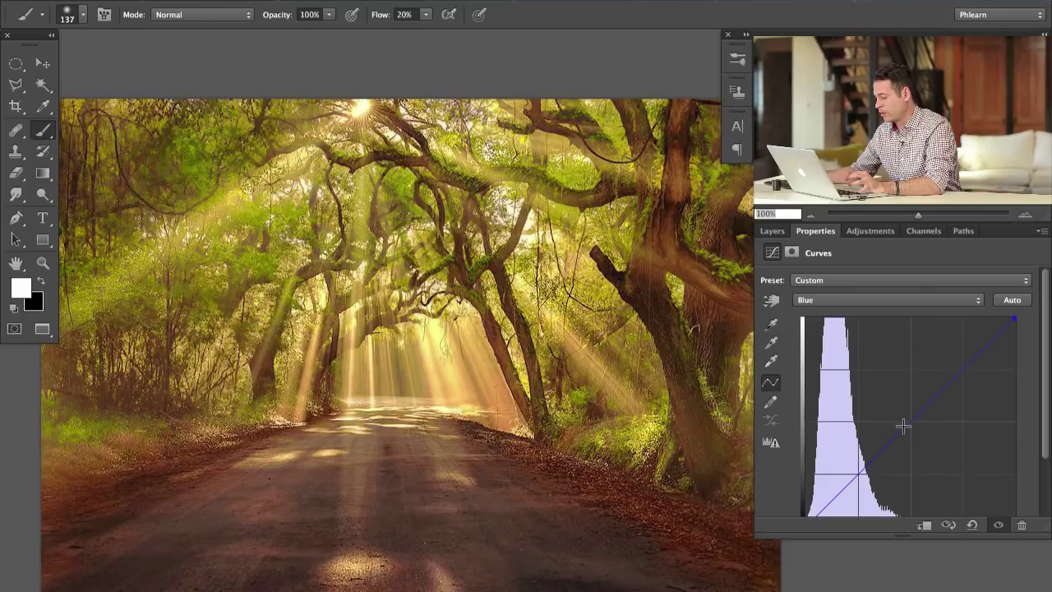
mouse_move(905, 429)
left_mouse_down()
mouse_move(893, 418)
mouse_move(907, 434)
left_mouse_up()
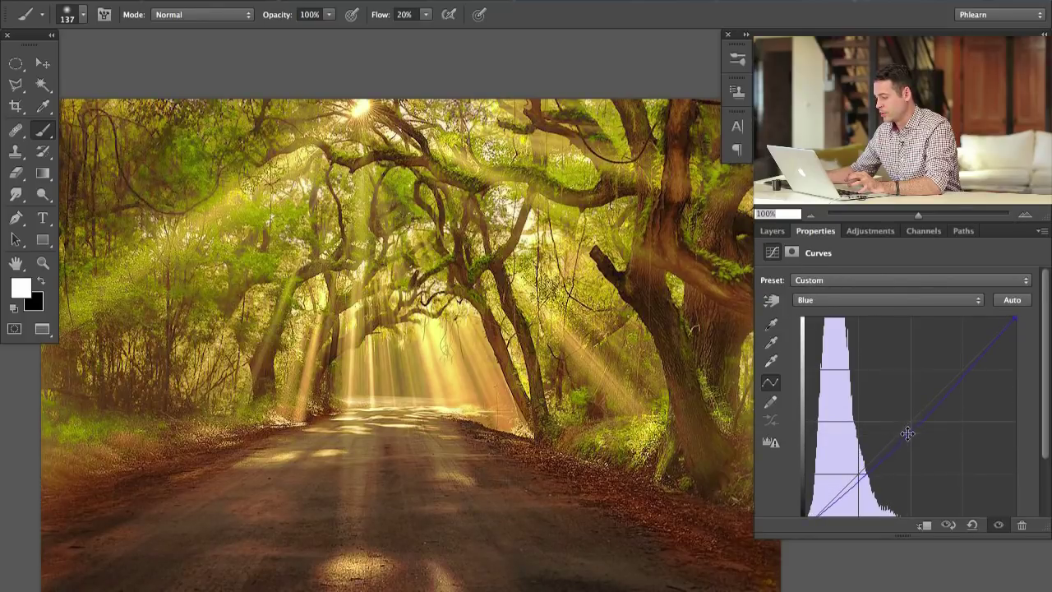
Step: Invert the new Curves mask to black and paint white over the light rays with a 79-pixel brush at 40% flow
left_click(771, 231)
key("super+i")
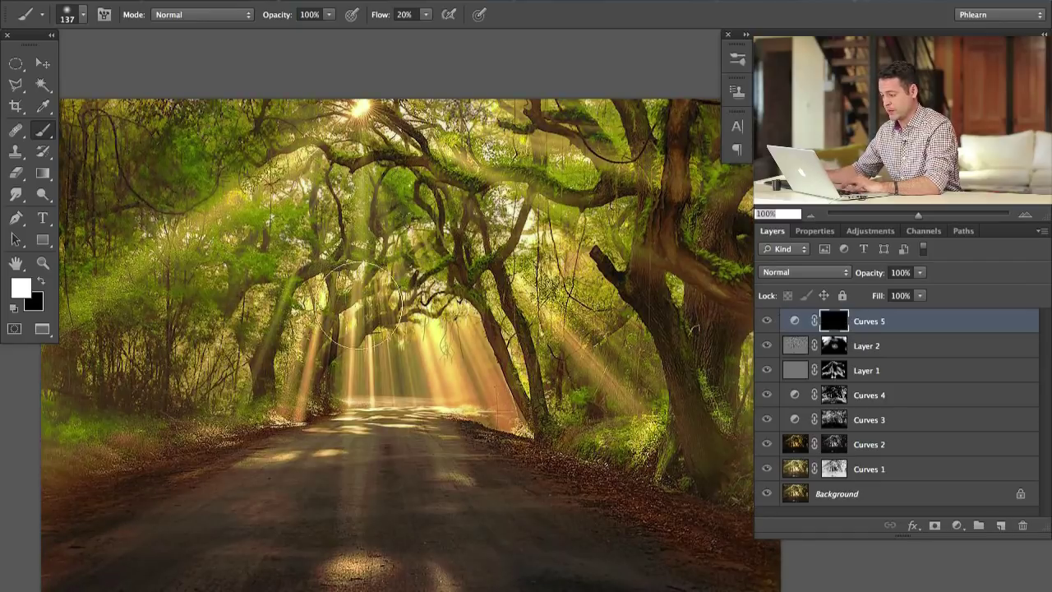
key("bracketleft")
key("bracketleft")
key("bracketleft")
key("bracketleft")
key("bracketleft")
key("shift+4")
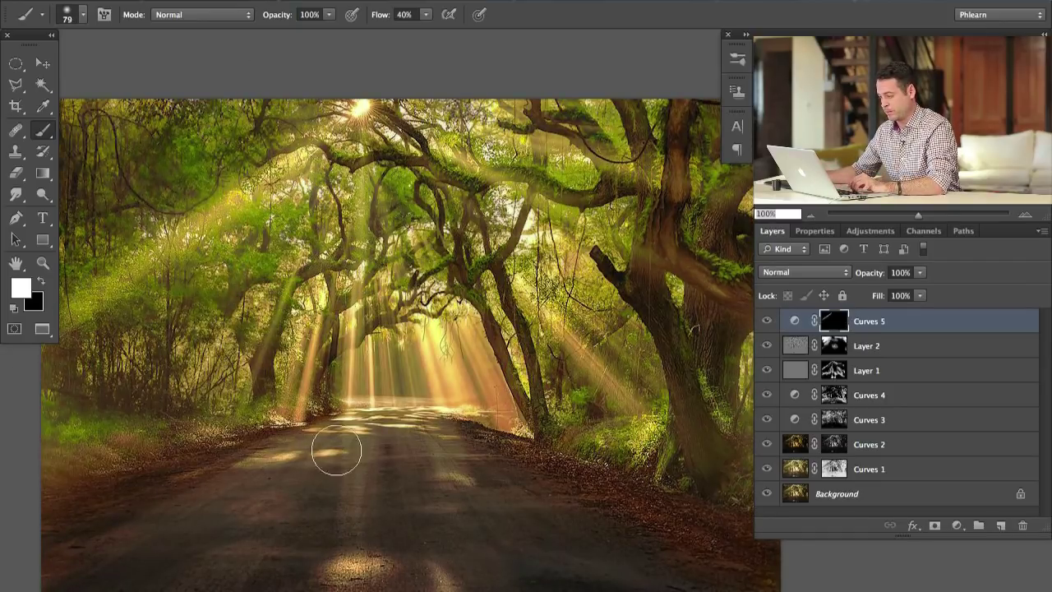
mouse_move(336, 451)
left_mouse_down()
mouse_move(345, 481)
mouse_move(453, 422)
mouse_move(486, 427)
mouse_move(491, 209)
left_mouse_up()
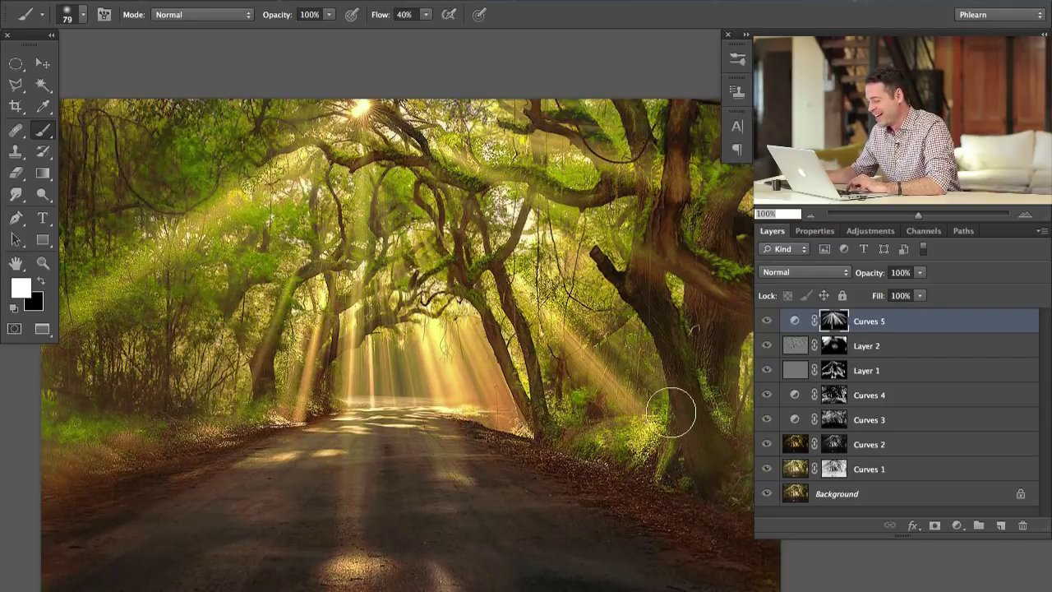
scroll(604, 352, "right", 5)
scroll(603, 352, "down", 1)
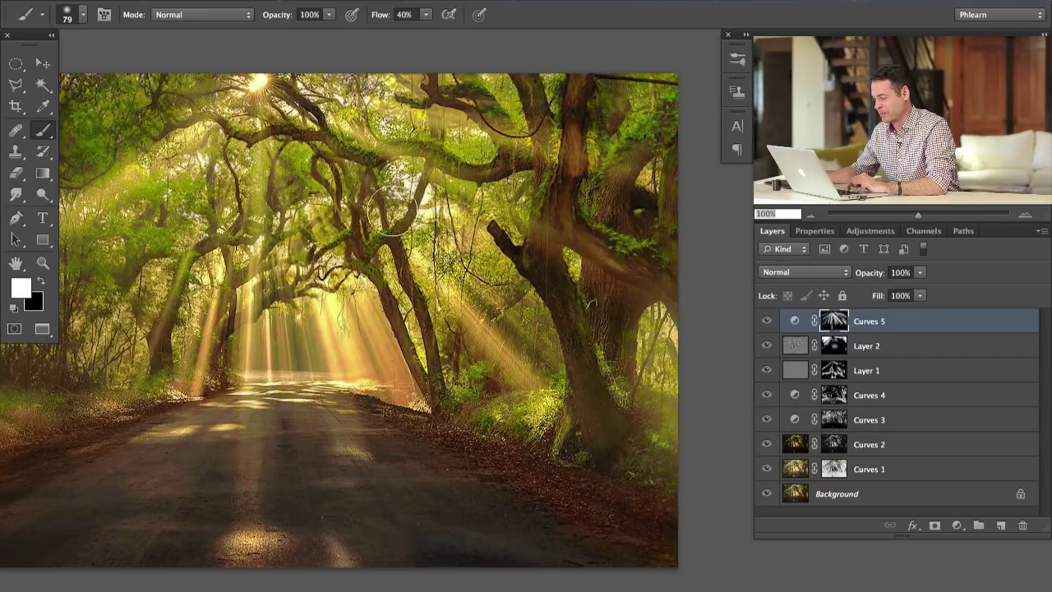
left_click_drag(265, 245, 401, 249)
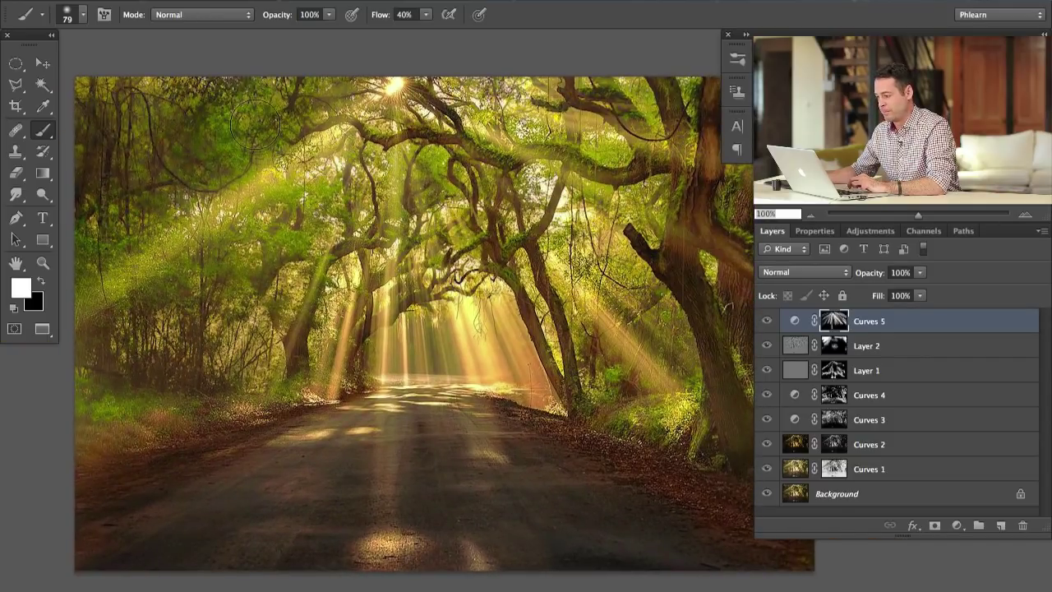
Step: Compare the light rays with the Curves 5 adjustment layer hidden and shown
left_click(767, 320)
left_click(767, 320)
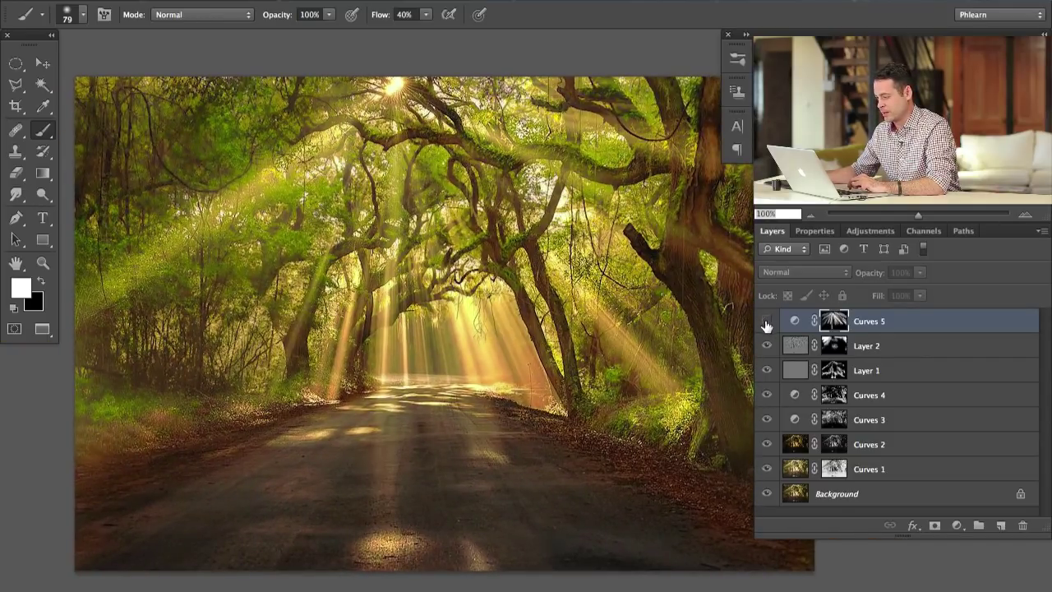
left_click(767, 320)
left_click(767, 320)
left_click(768, 321)
left_click(769, 322)
left_click(768, 322)
left_click(769, 322)
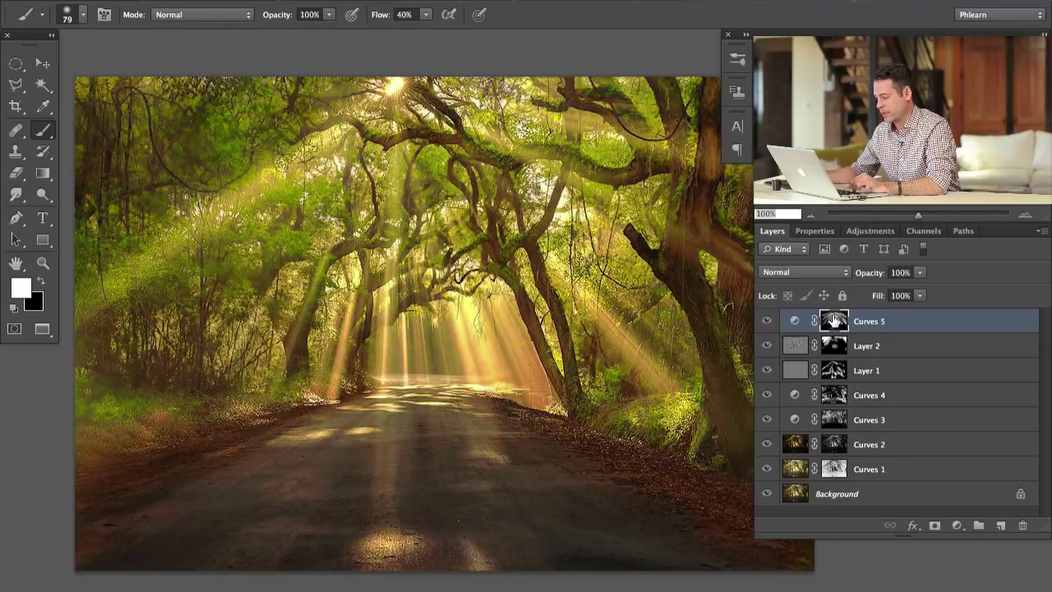
Step: Examine the Curves 5 mask on its own and recheck the photo with that layer hidden and shown
left_click(834, 321, "alt")
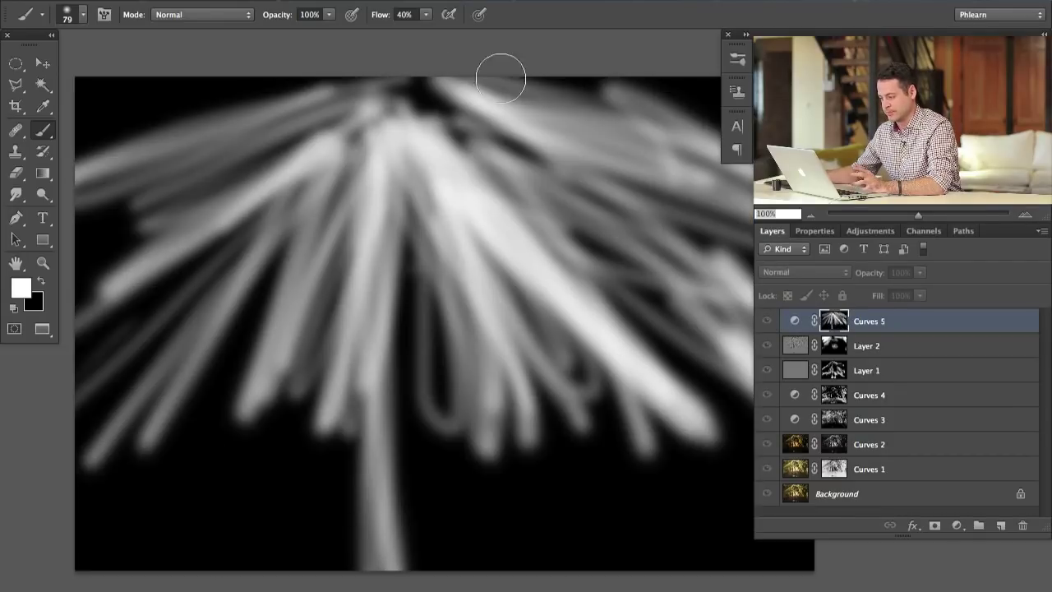
left_click(833, 327, "alt")
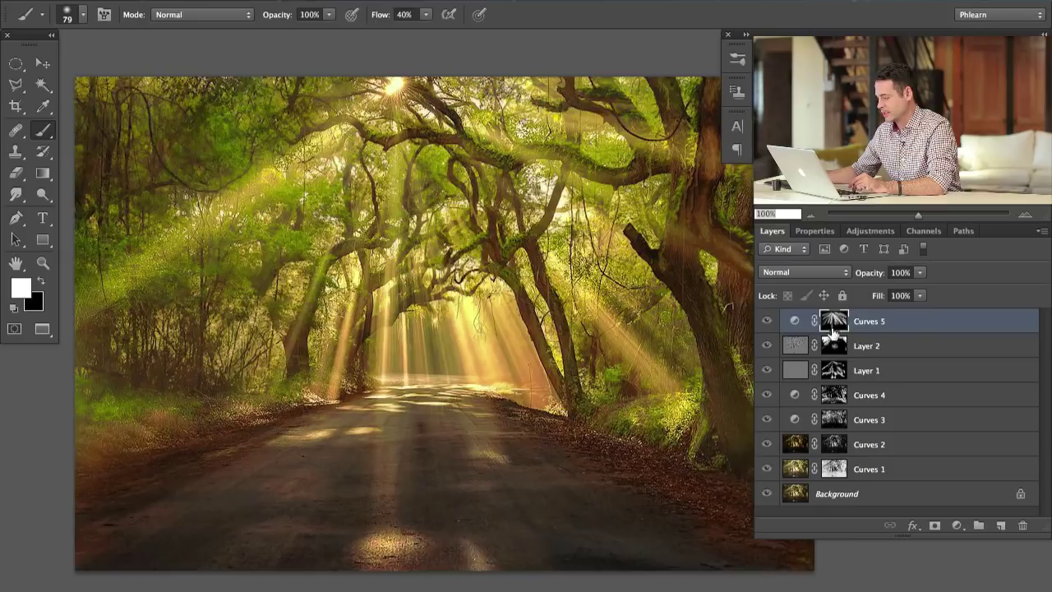
left_click(766, 323)
left_click(766, 322)
left_click(766, 322)
left_click(767, 322)
left_click(768, 322)
left_click(769, 323)
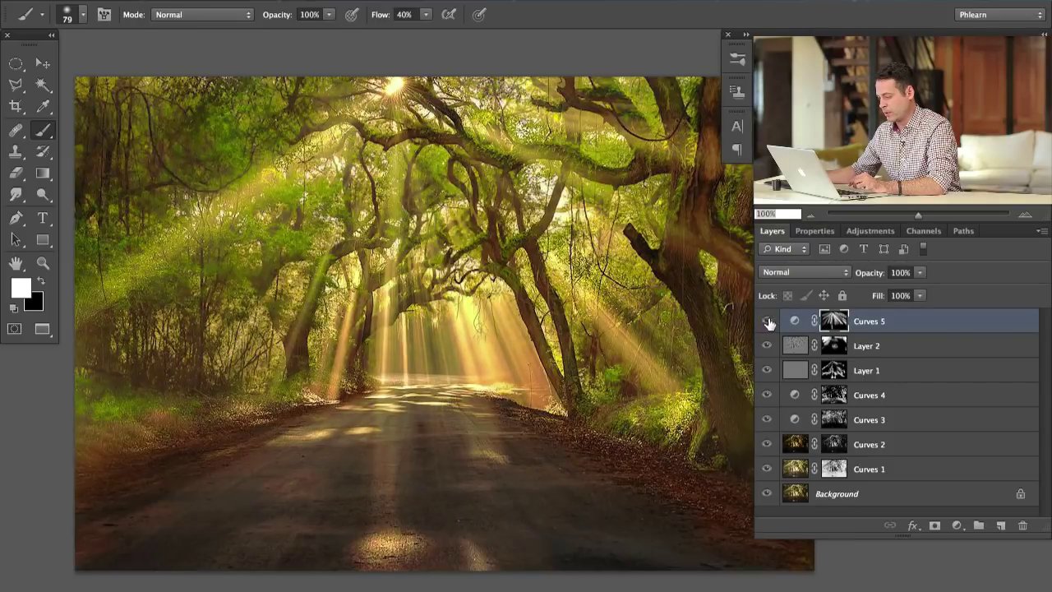
left_click(770, 322)
left_click(771, 322)
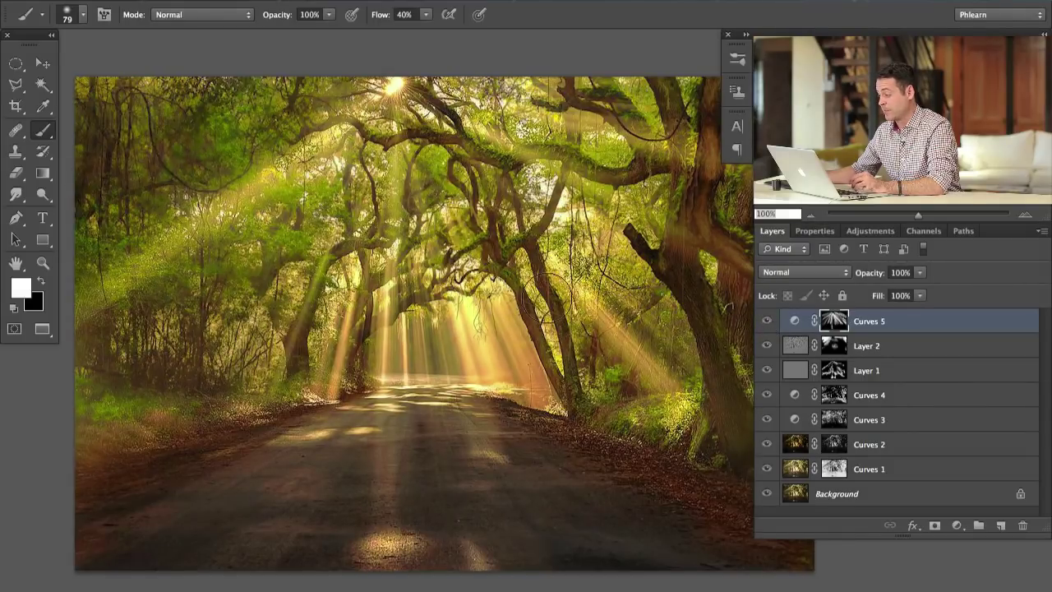
Step: Group all layers from Curves 5 down to Curves 1 above the Background
left_click(913, 470, "shift")
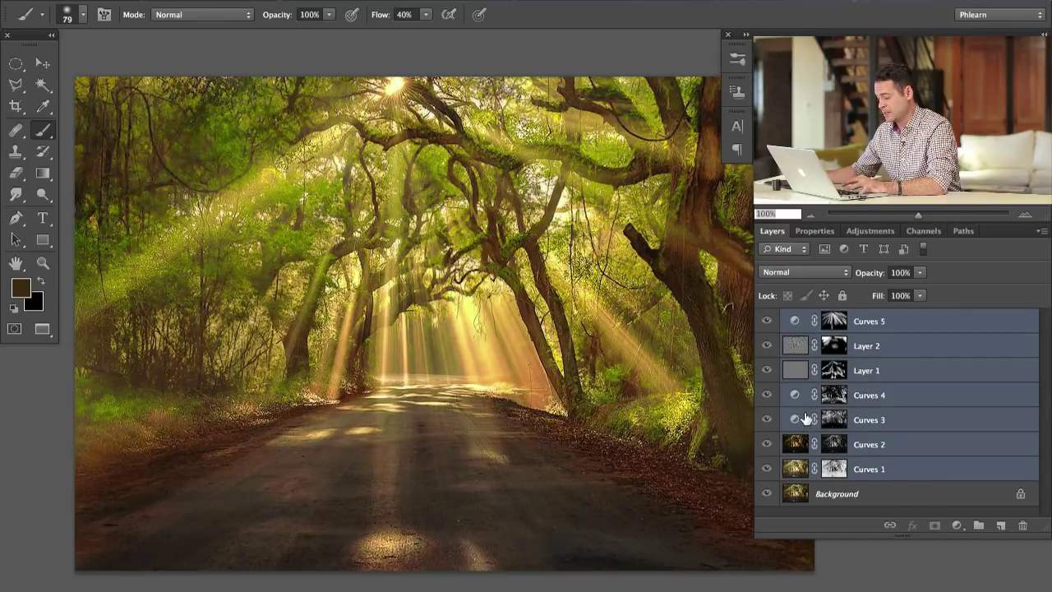
key("ctrl+g")
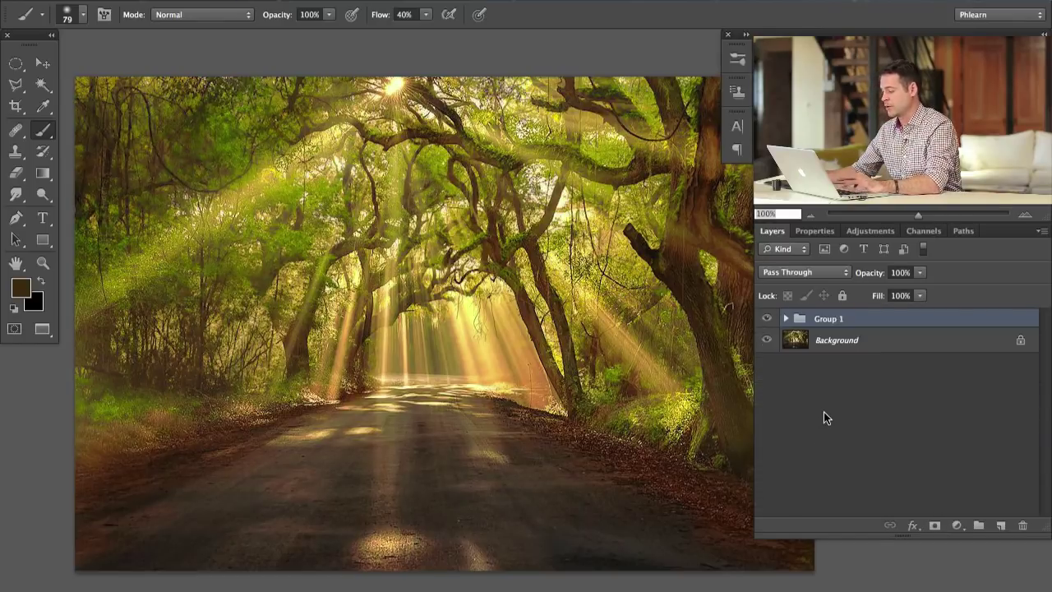
Step: Compare the original photo with the full edit by hiding and showing the layer group
left_click(765, 320)
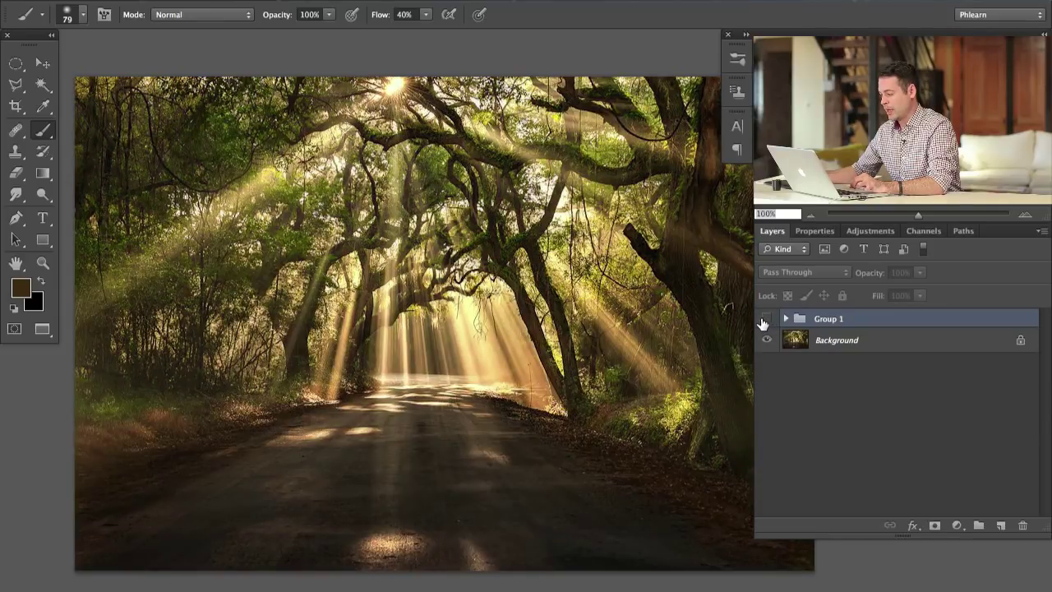
left_click(766, 320)
left_click(766, 320)
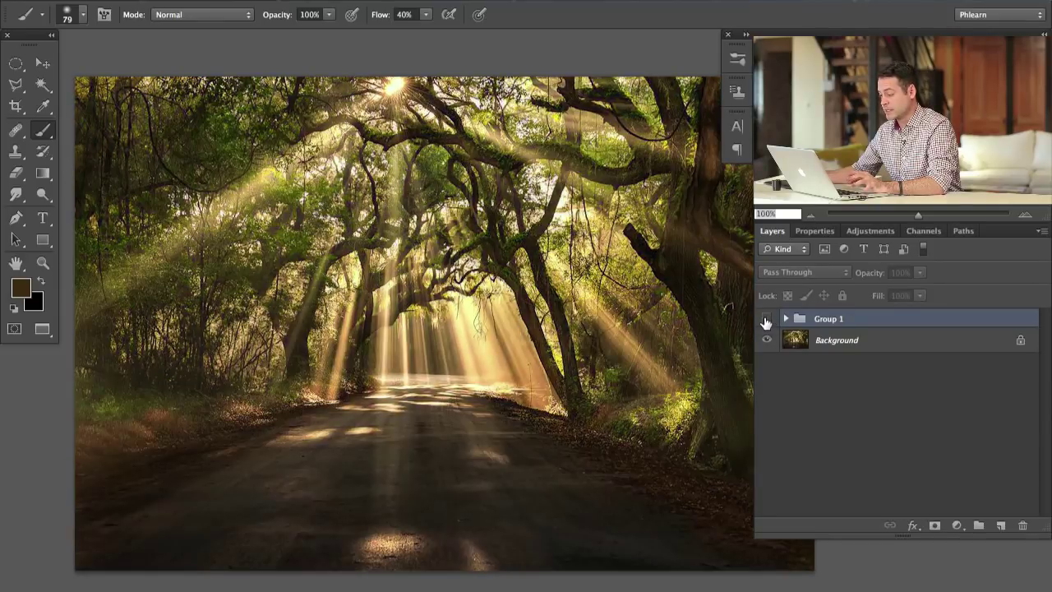
left_click(767, 320)
left_click_drag(655, 350, 627, 347)
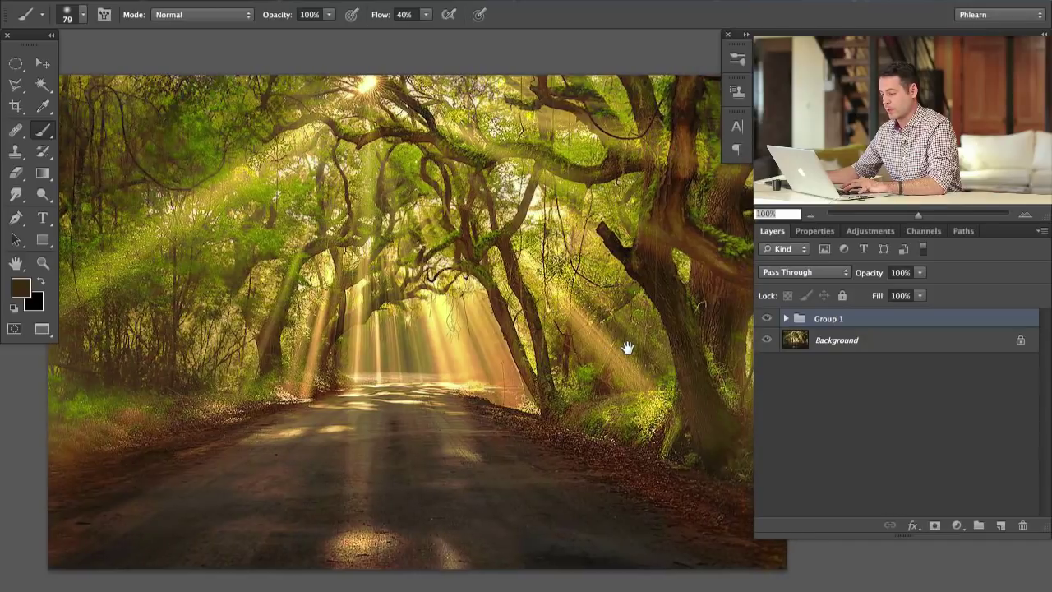
left_click(766, 319)
left_click(766, 320)
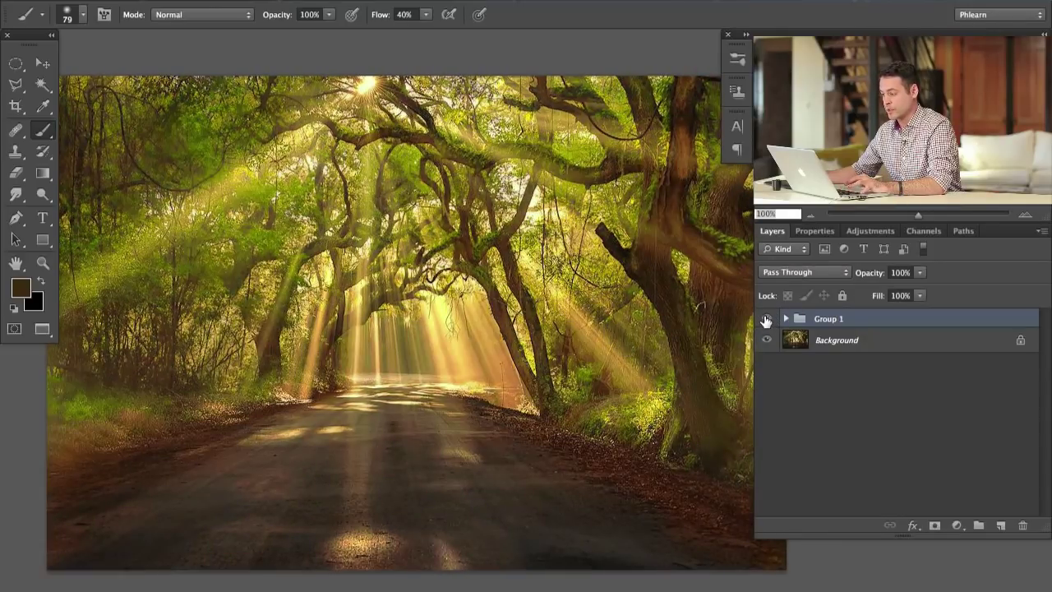
left_click(766, 320)
left_click(766, 320)
left_click(766, 319)
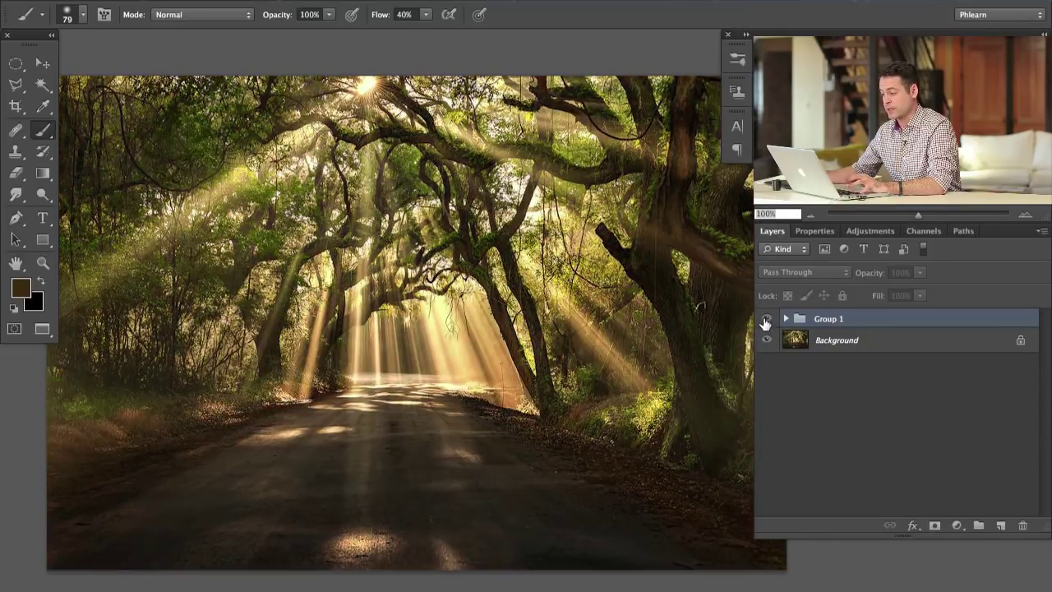
left_click(766, 320)
left_click(766, 320)
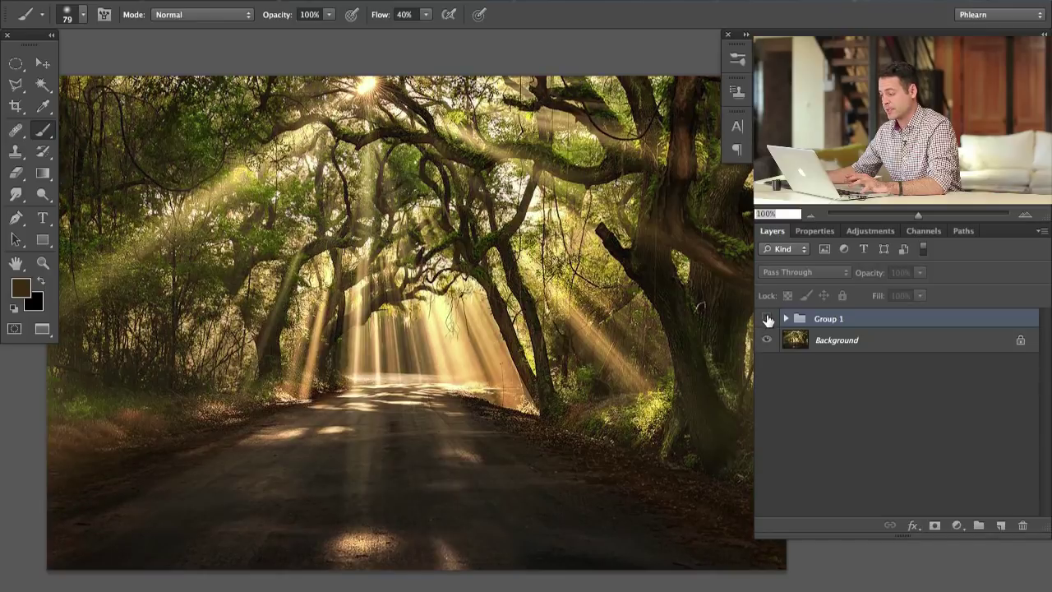
left_click(767, 320)
left_click(767, 320)
left_click(767, 320)
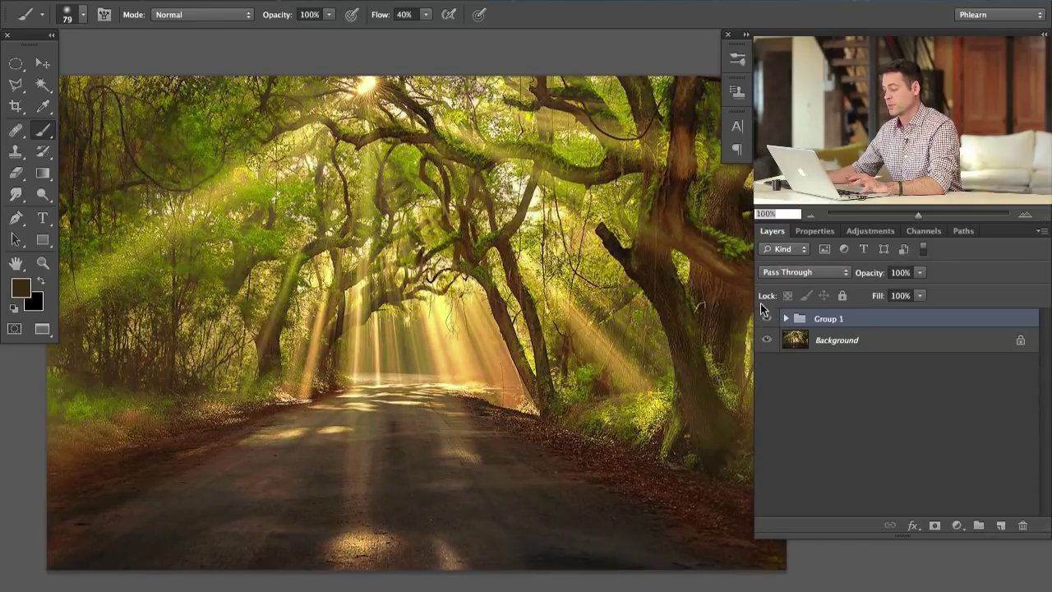